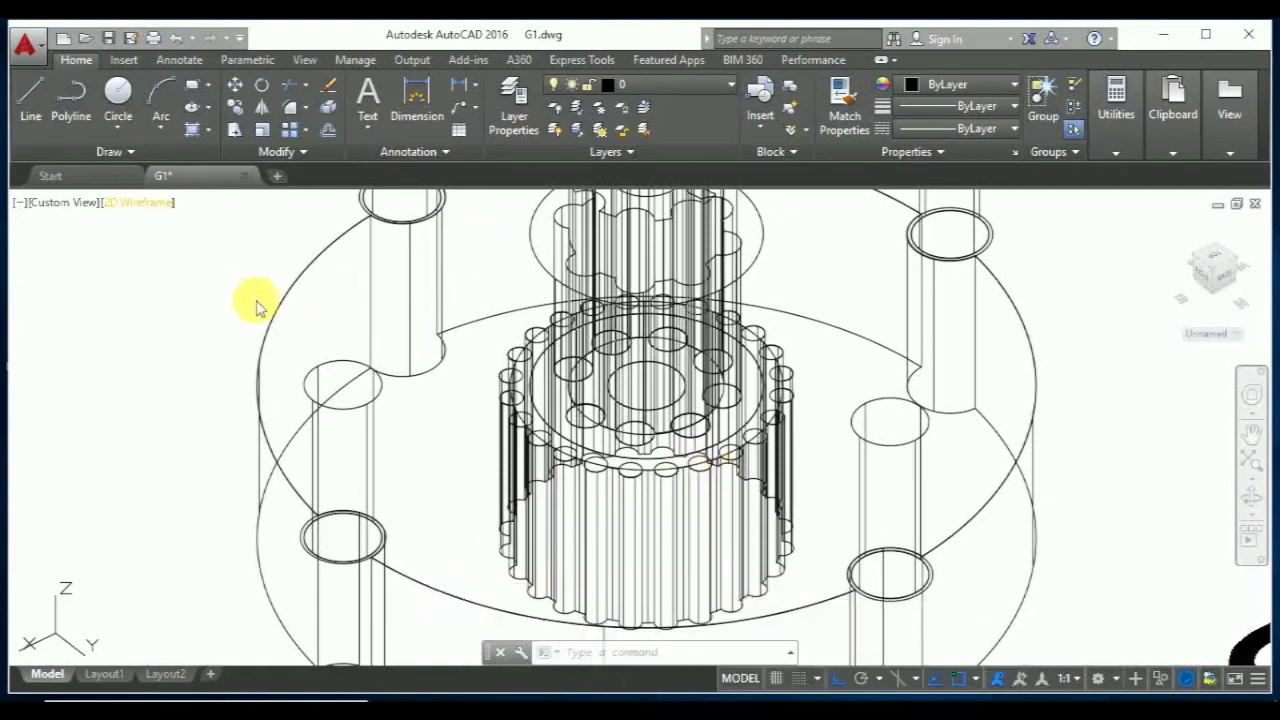
Start PRESSPULL and pull the first three small hub-ring circles up 10 units each.
{"action": "scroll", "coordinate": [475, 418], "scroll_direction": "down", "scroll_amount": 2}
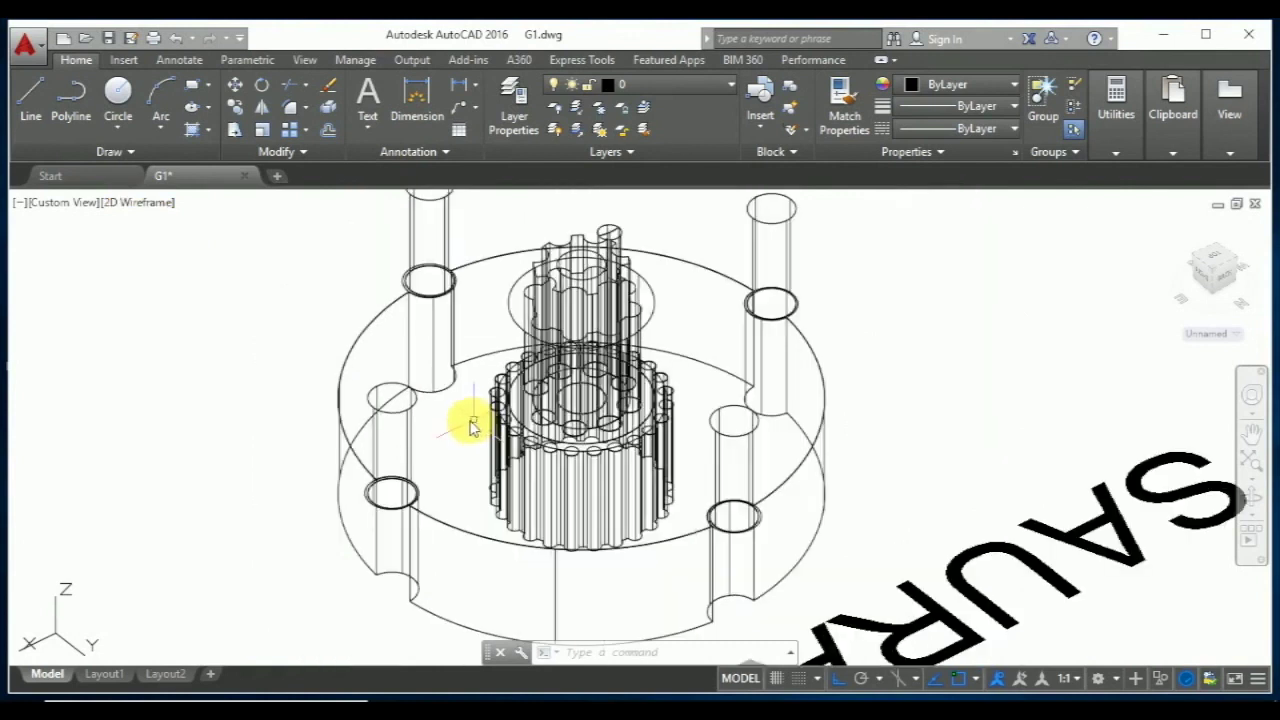
{"action": "scroll", "coordinate": [543, 440], "scroll_direction": "up", "scroll_amount": 2}
{"action": "scroll", "coordinate": [563, 434], "scroll_direction": "up", "scroll_amount": 3}
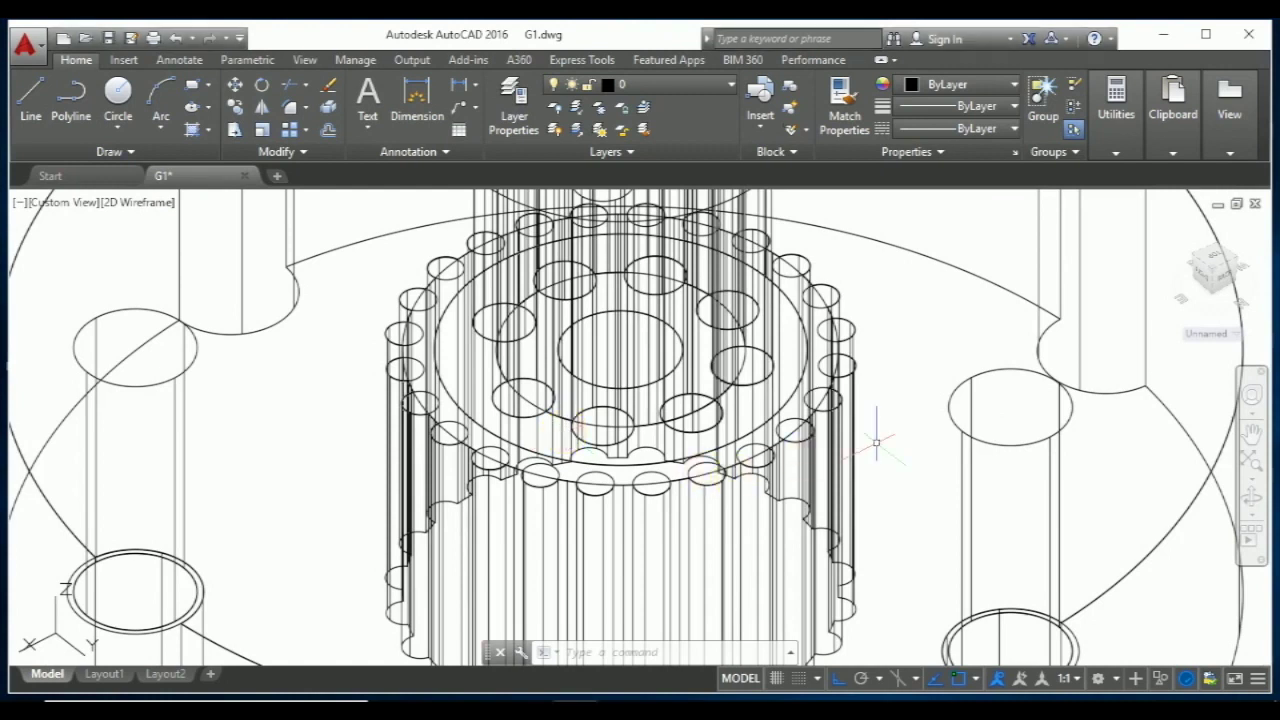
{"action": "key", "text": "Escape"}
{"action": "type", "text": "PR"}
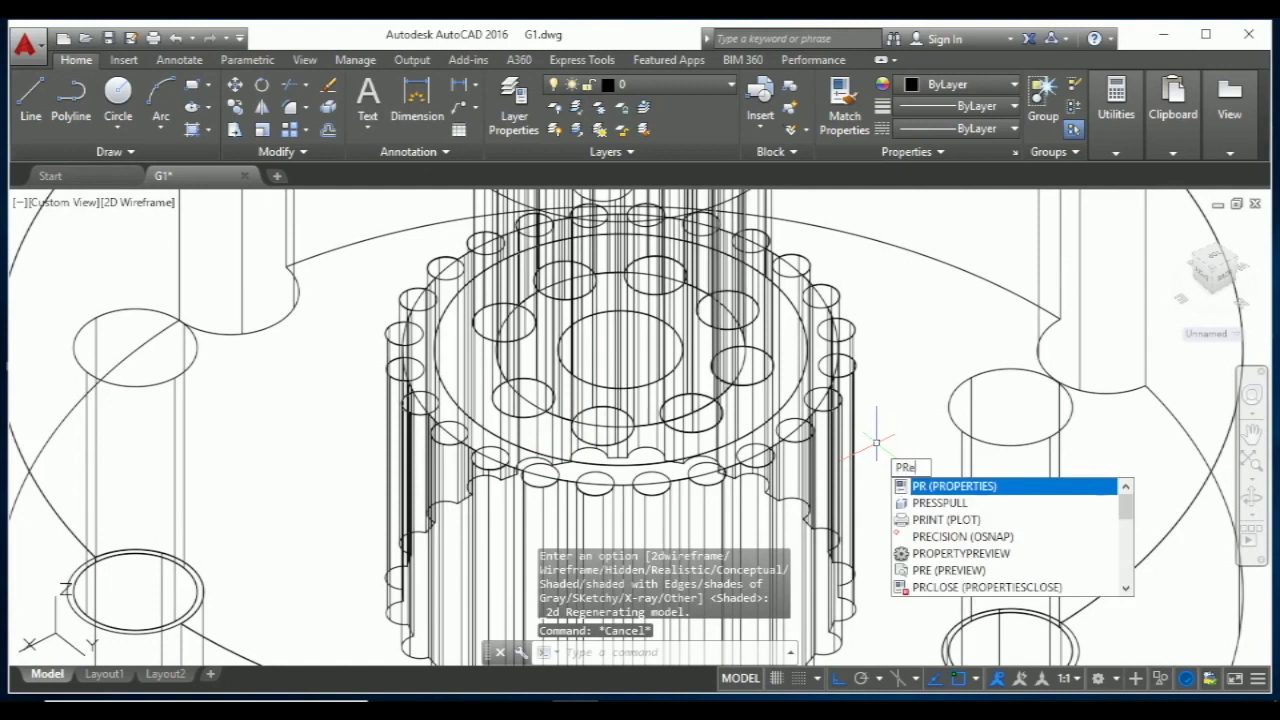
{"action": "type", "text": "ess"}
{"action": "key", "text": "Return"}
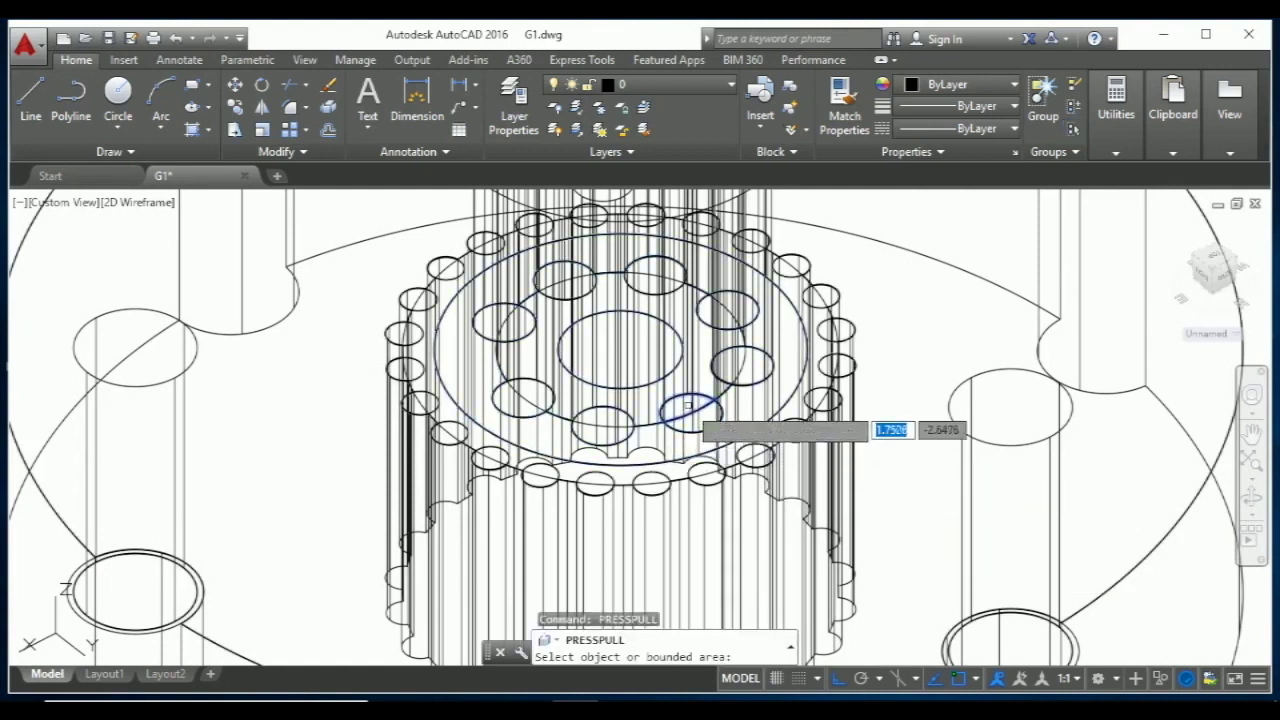
{"action": "left_click", "coordinate": [687, 405]}
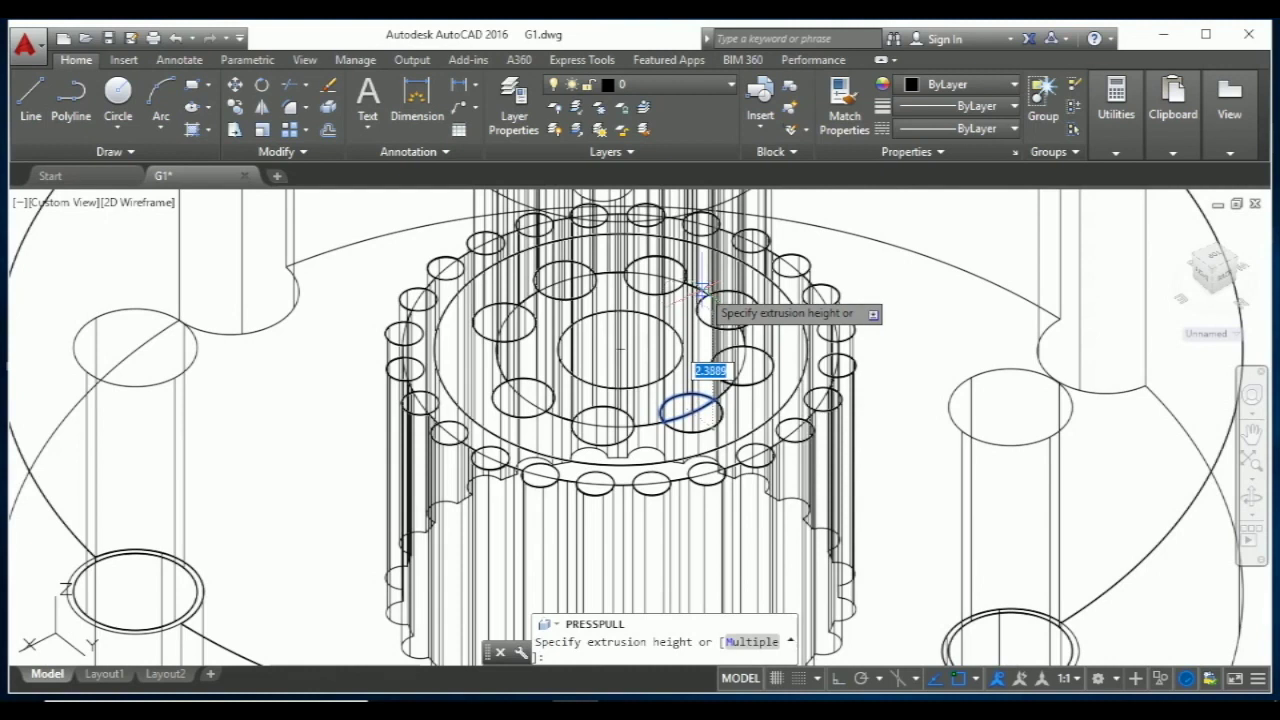
{"action": "key", "text": "Return"}
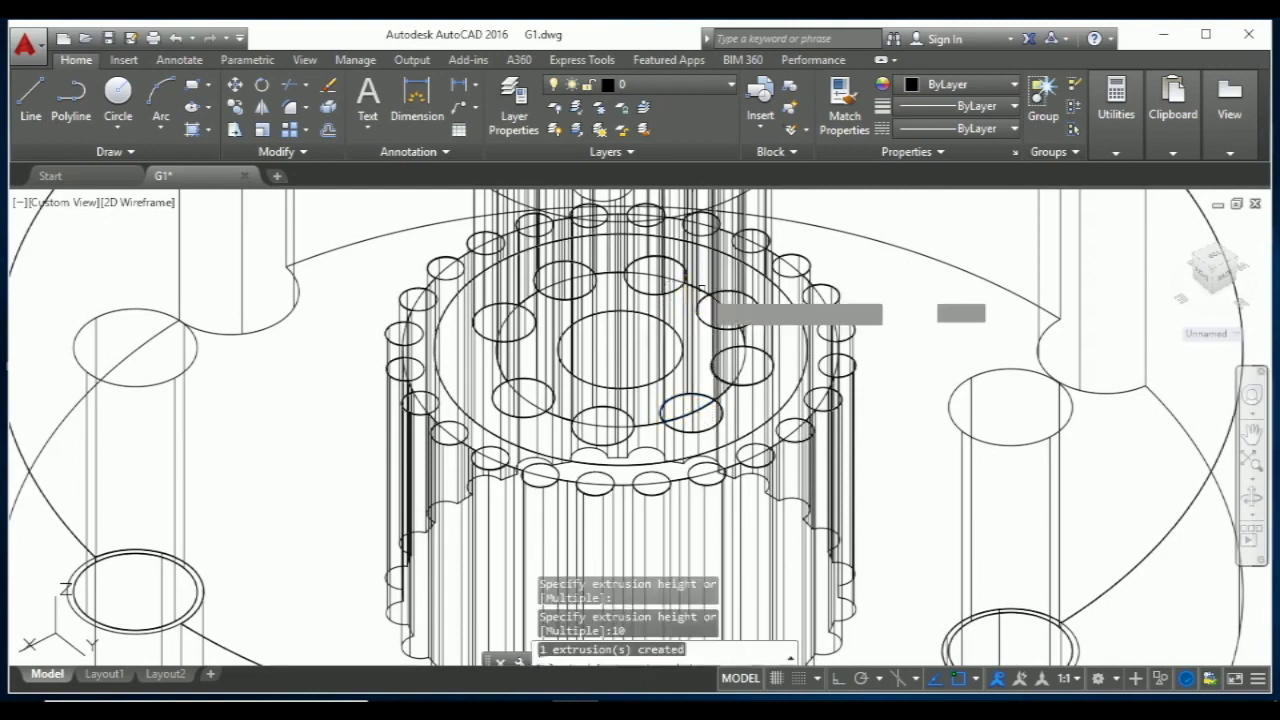
{"action": "left_click", "coordinate": [700, 414]}
{"action": "type", "text": "10"}
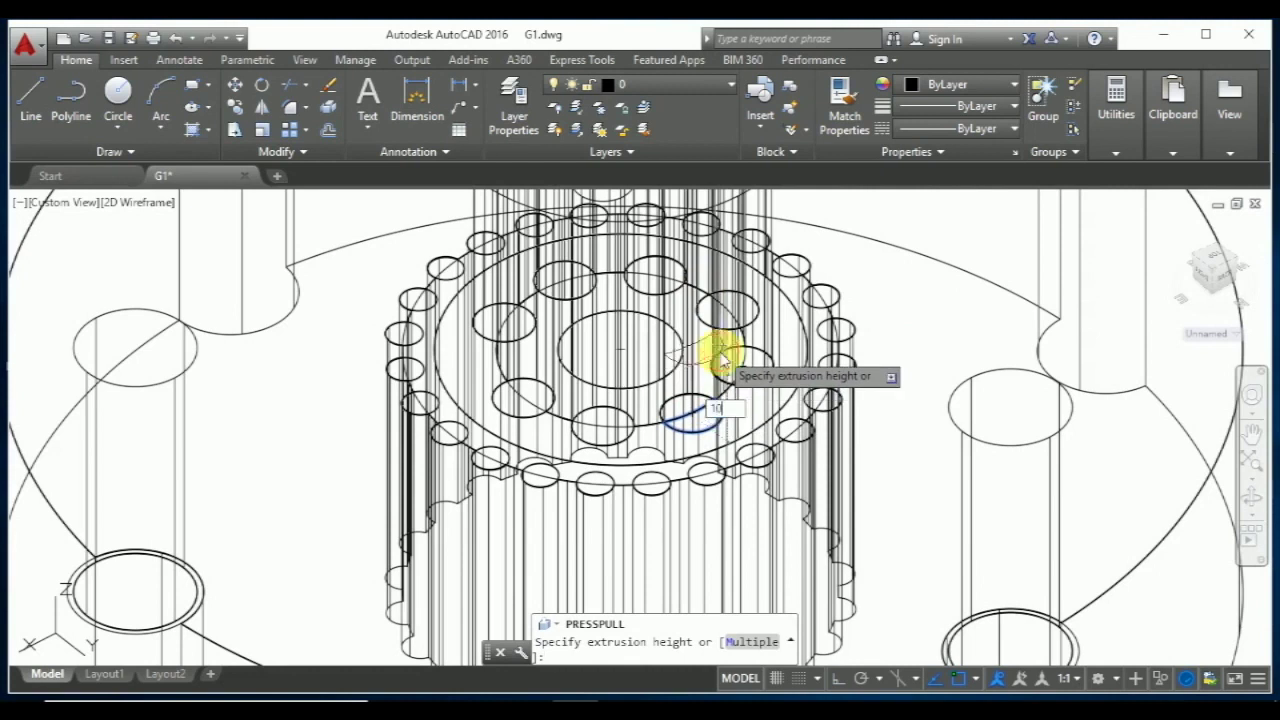
{"action": "key", "text": "Return"}
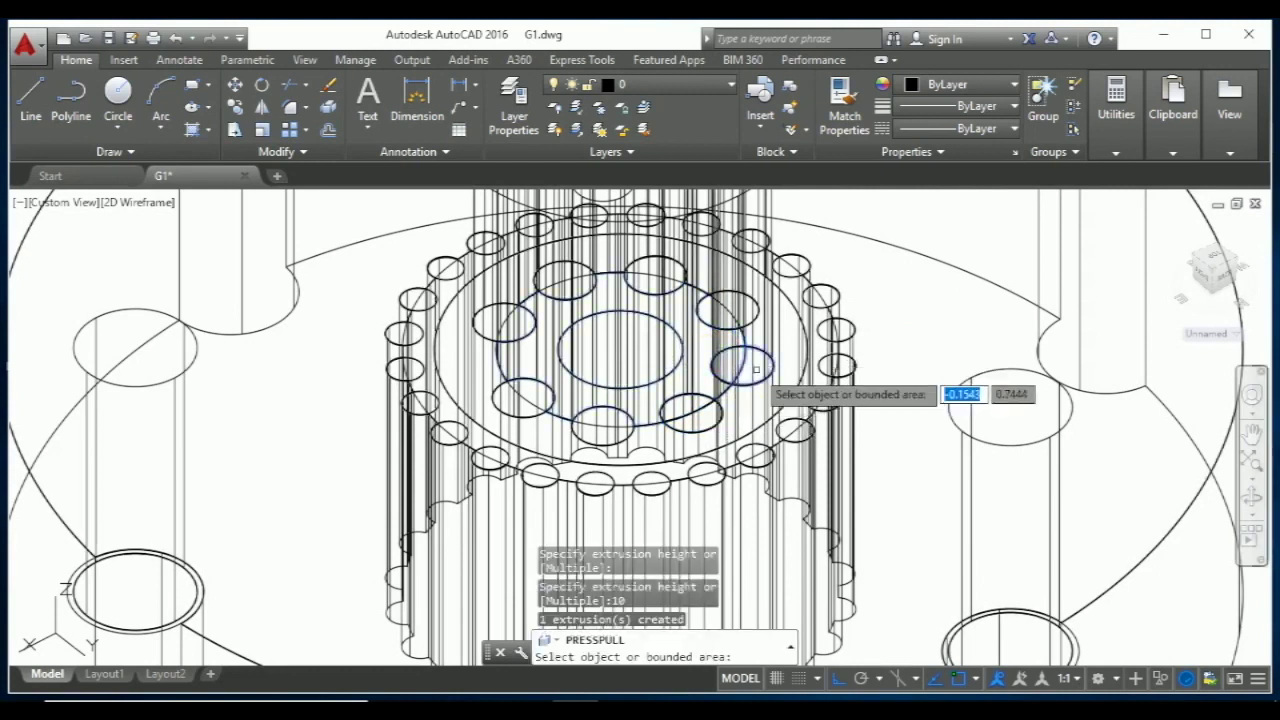
{"action": "left_click", "coordinate": [757, 369]}
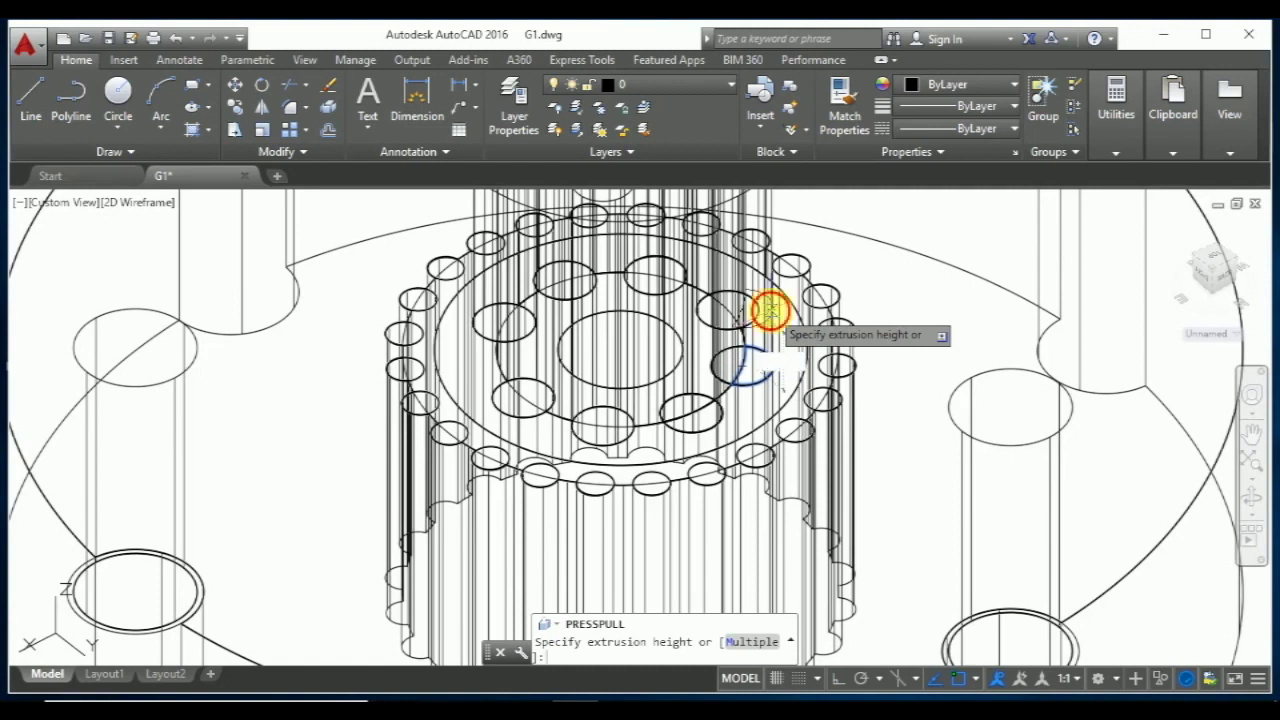
{"action": "type", "text": "10"}
{"action": "key", "text": "Return"}
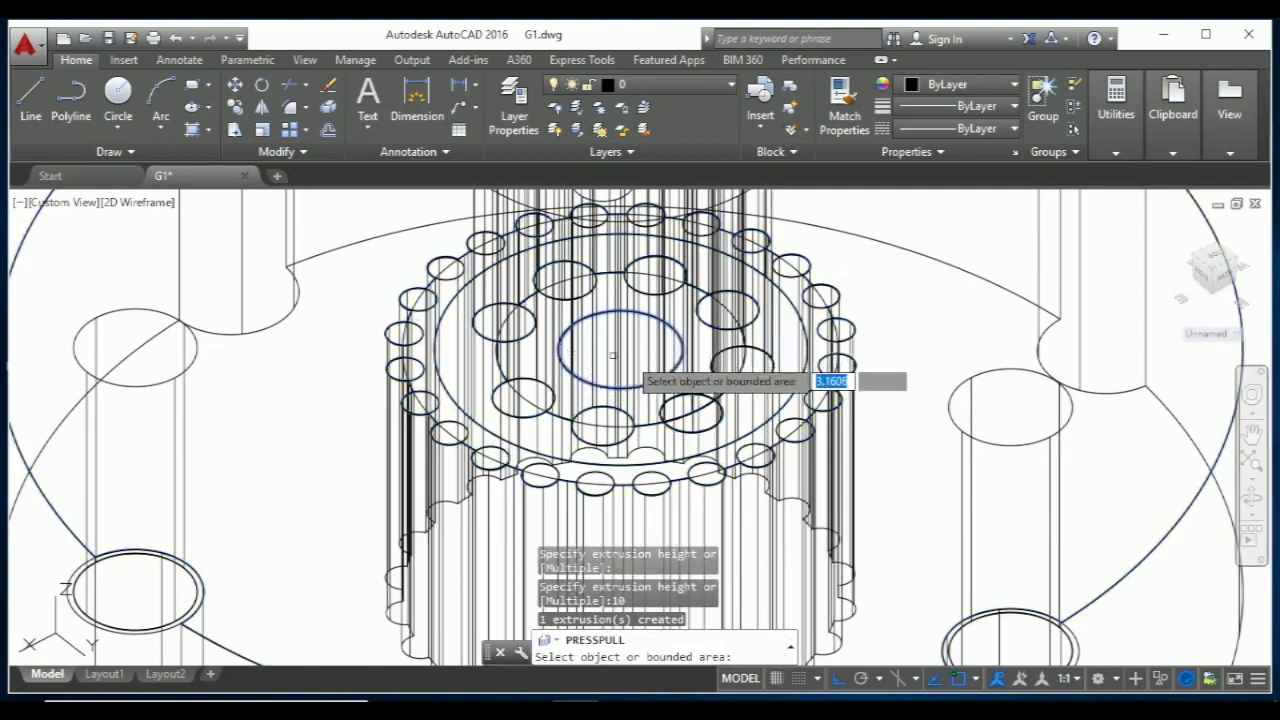
Pull the remaining ring circles, including the front one, up 10 units each, then end PRESSPULL.
{"action": "left_click", "coordinate": [528, 300]}
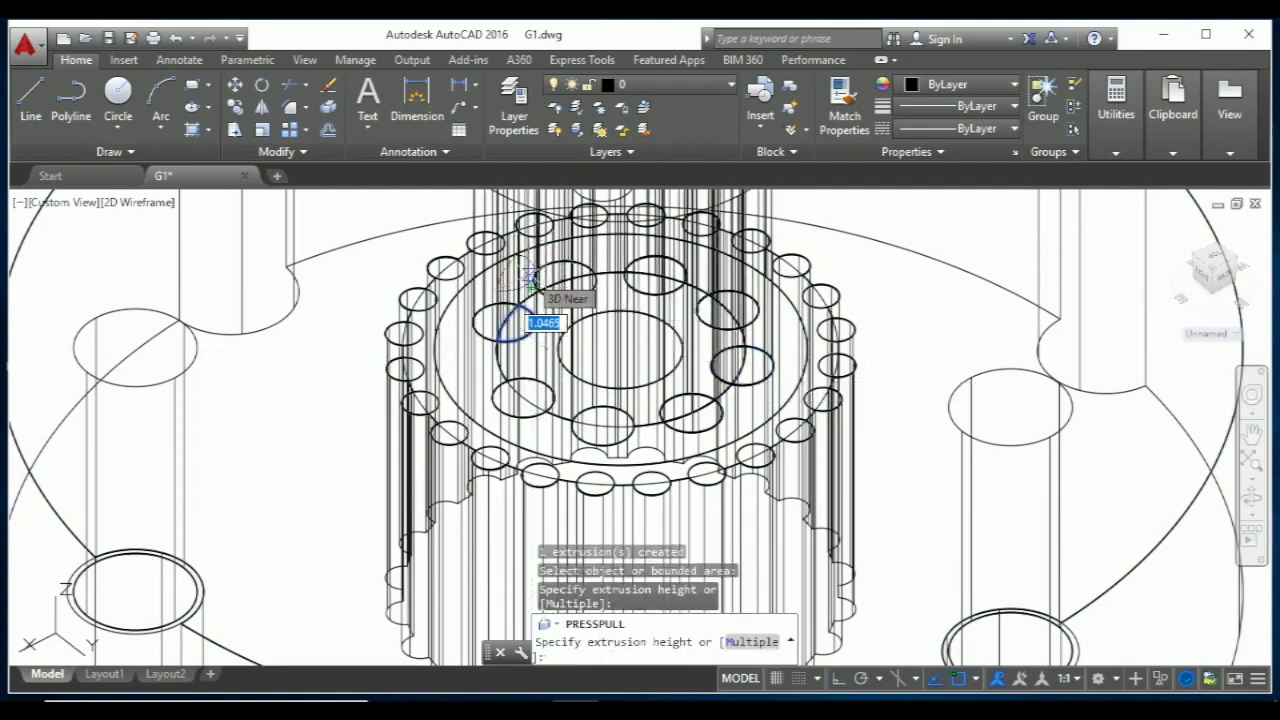
{"action": "type", "text": "10"}
{"action": "key", "text": "Return"}
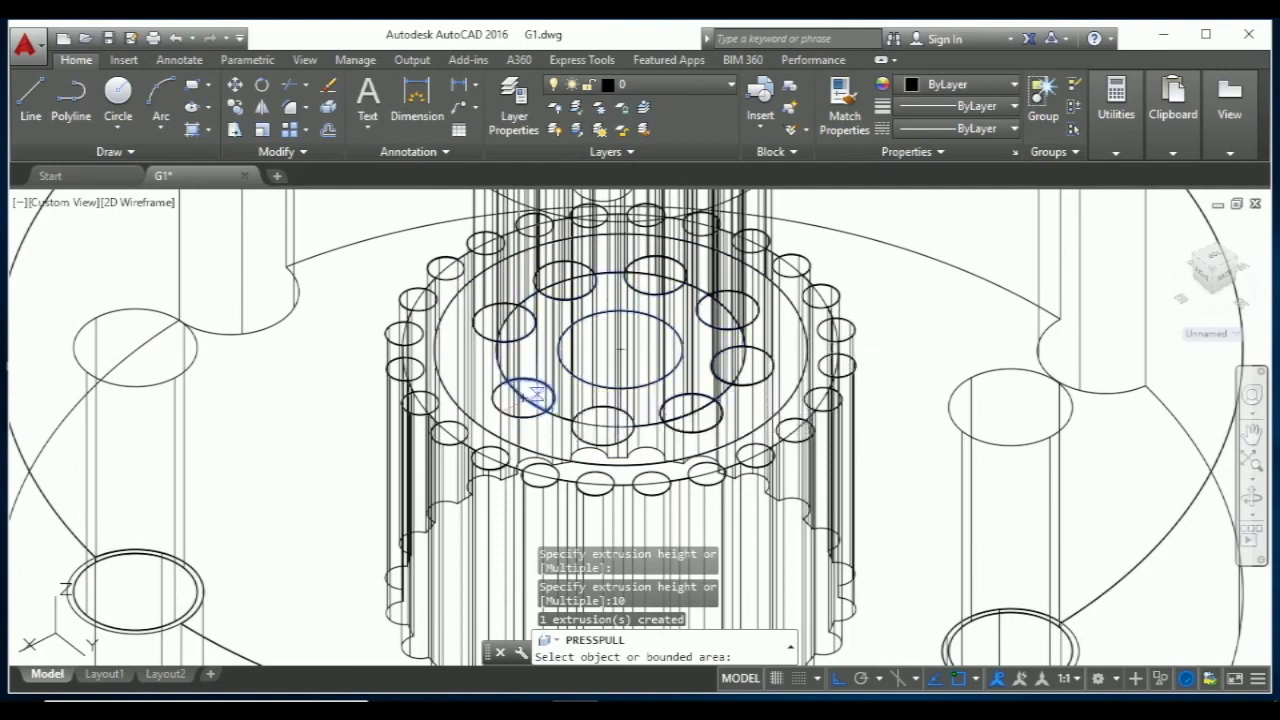
{"action": "left_click", "coordinate": [523, 394]}
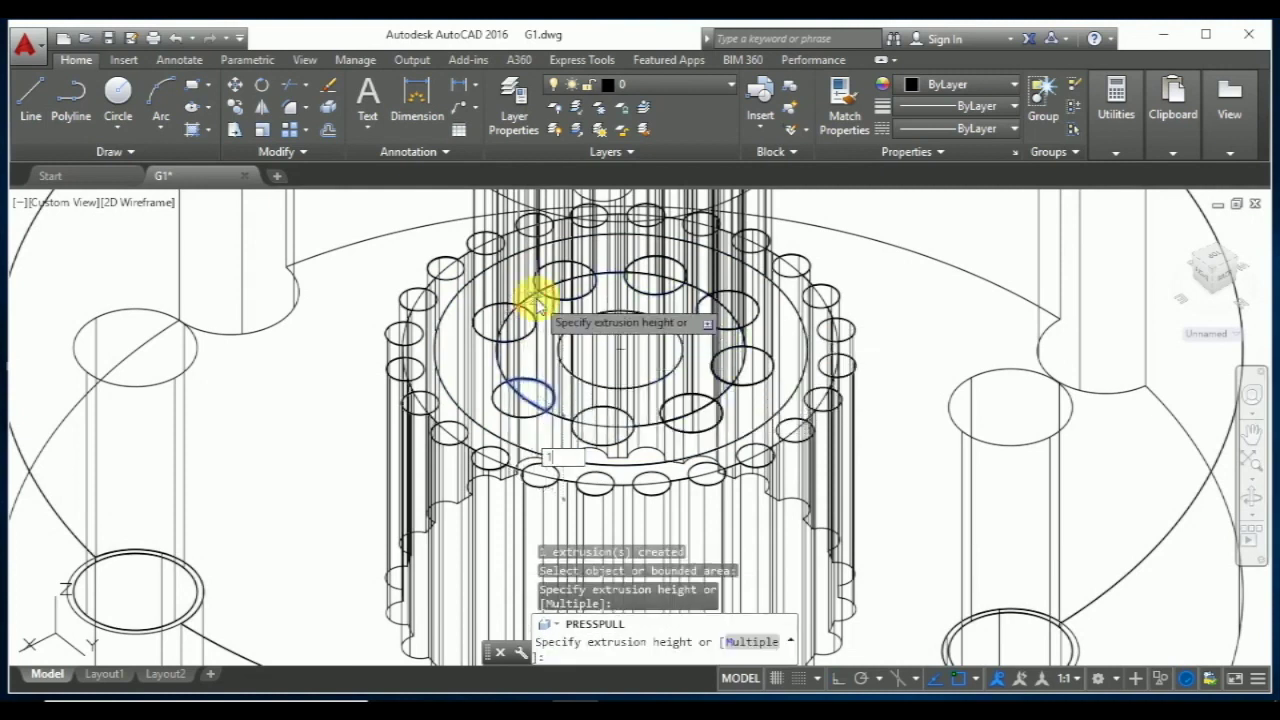
{"action": "type", "text": "0"}
{"action": "key", "text": "Return"}
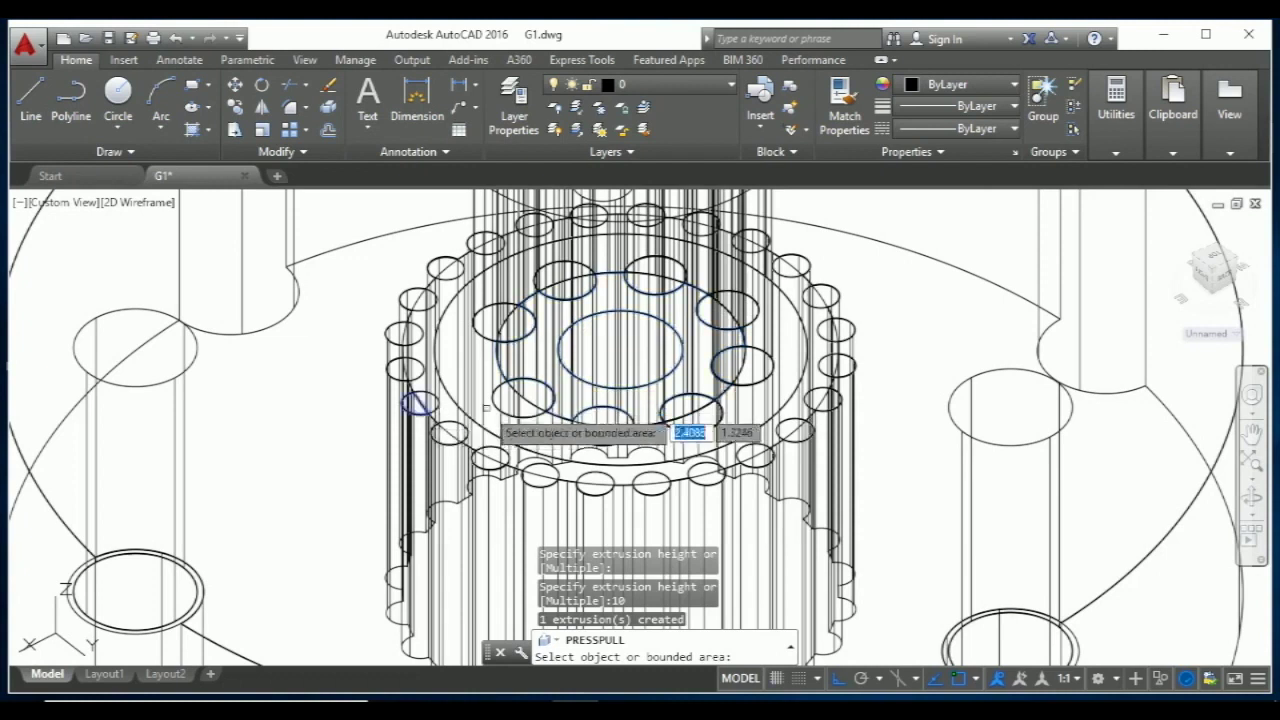
{"action": "left_click", "coordinate": [521, 404]}
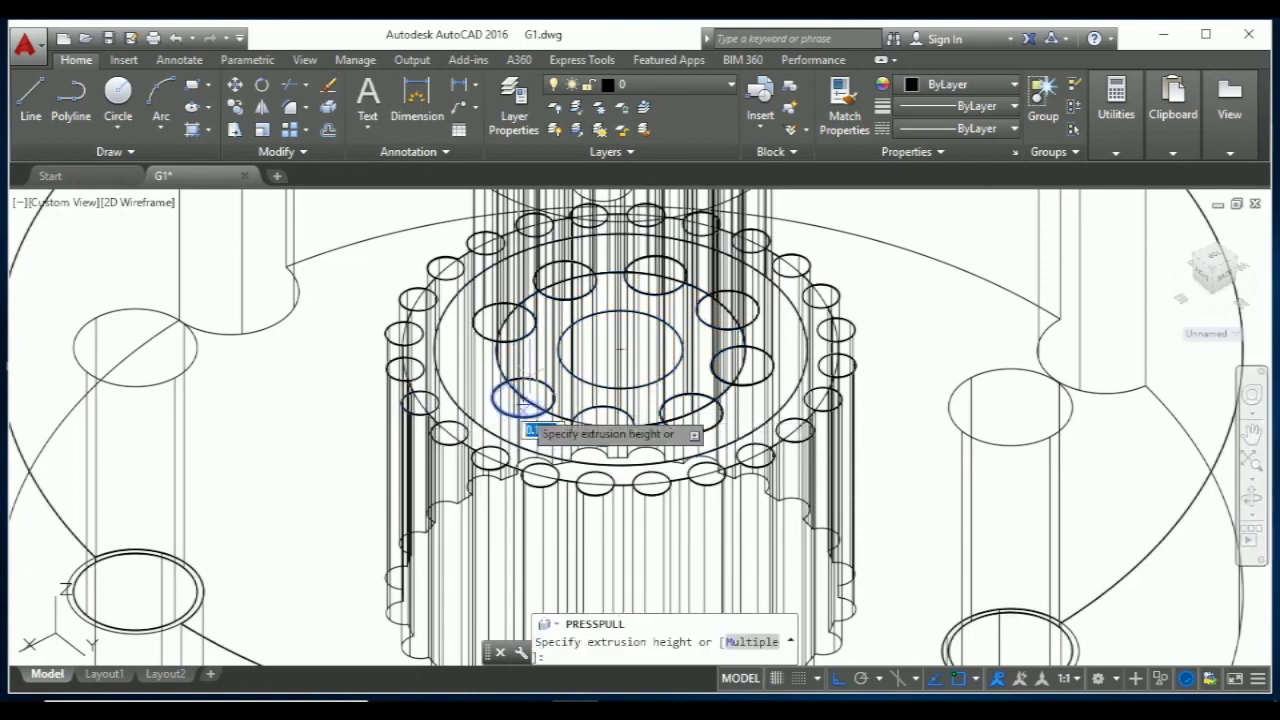
{"action": "left_click", "coordinate": [545, 333]}
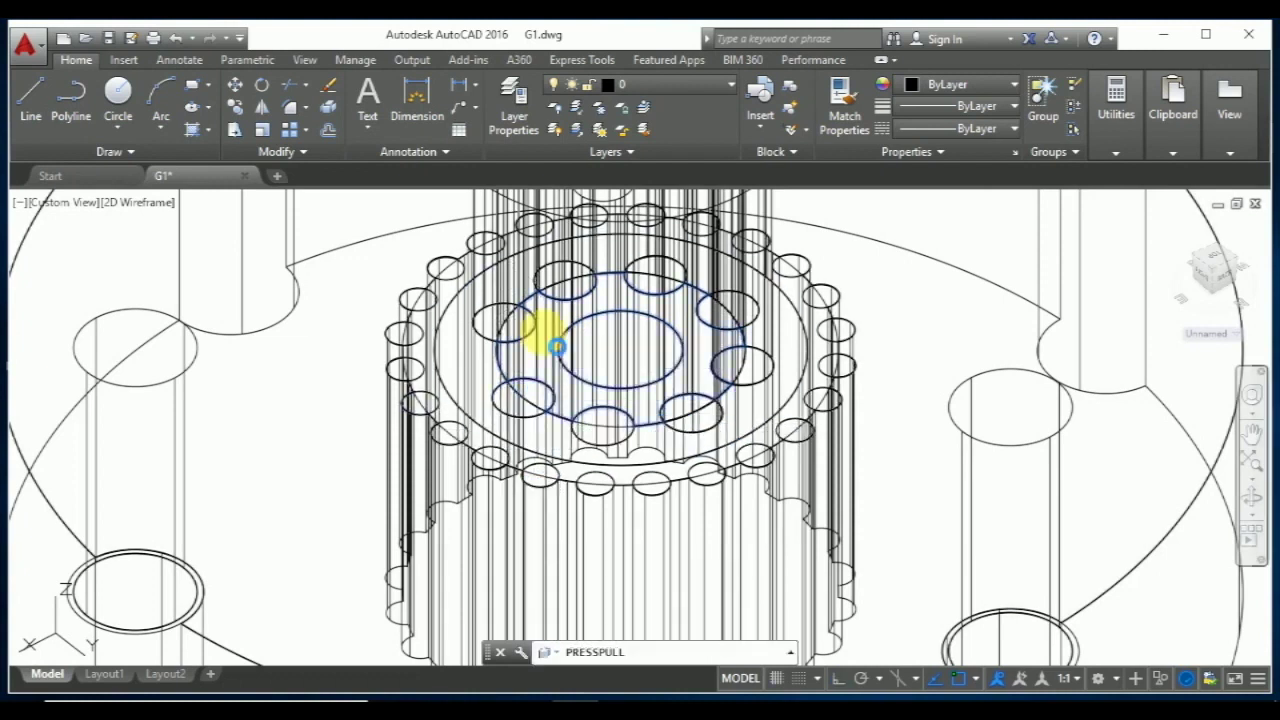
{"action": "type", "text": "10"}
{"action": "key", "text": "Return"}
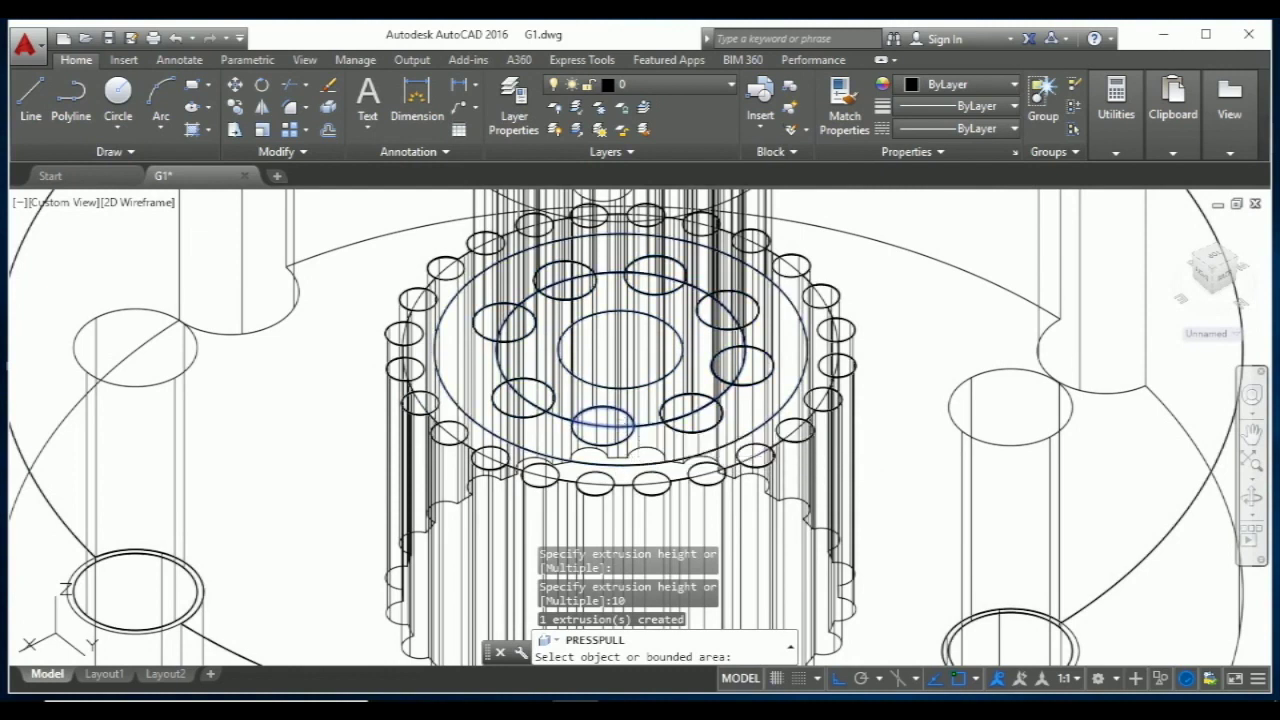
{"action": "left_click", "coordinate": [603, 425]}
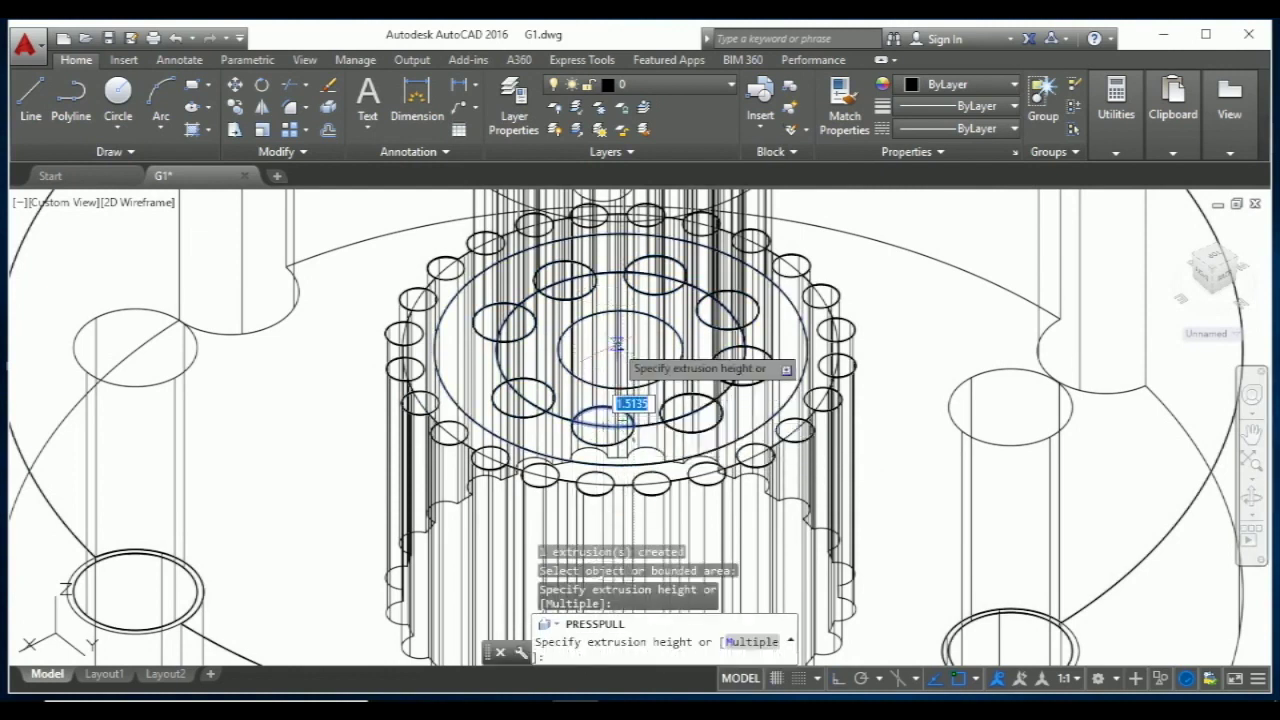
{"action": "key", "text": "Return"}
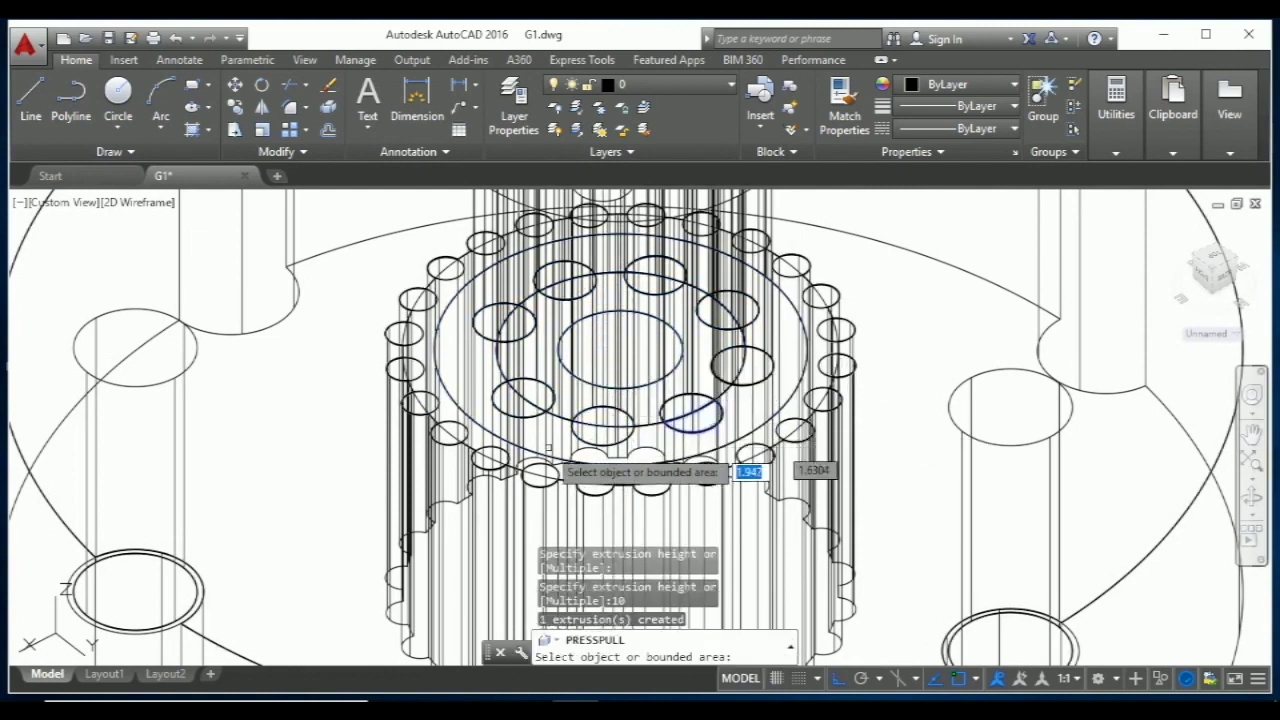
{"action": "left_click", "coordinate": [600, 425]}
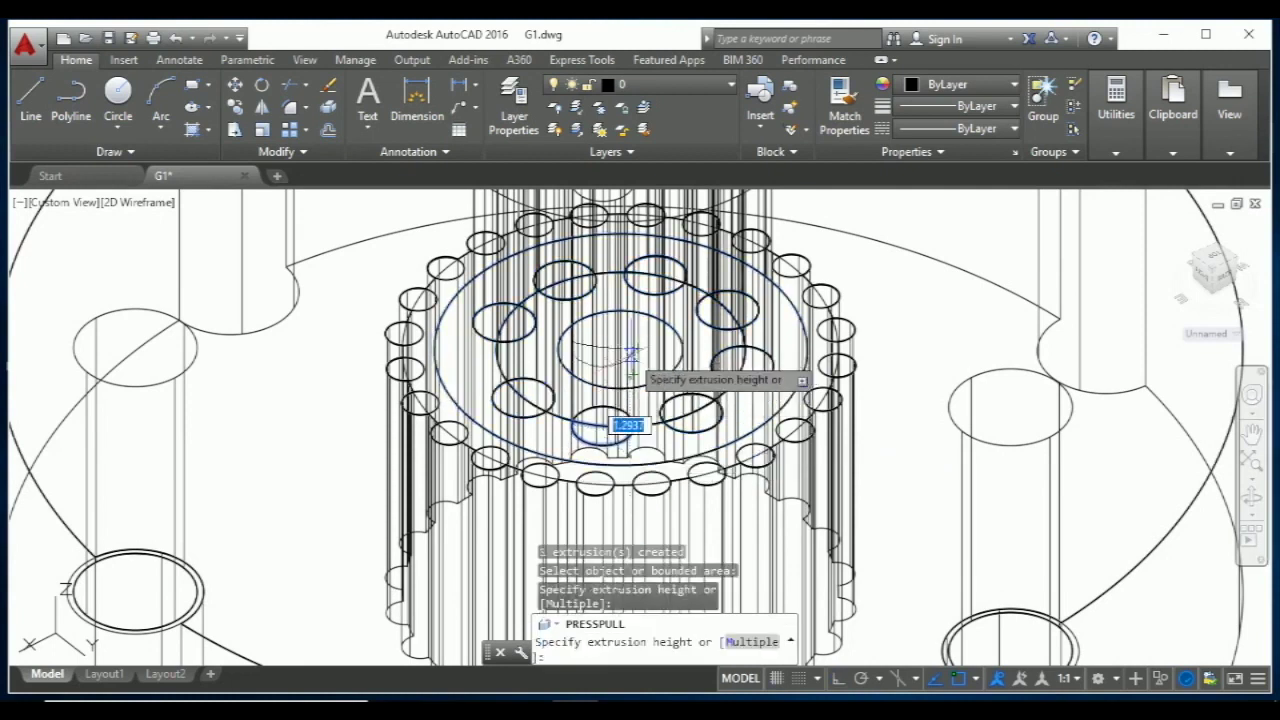
{"action": "key", "text": "Return"}
{"action": "key", "text": "Escape"}
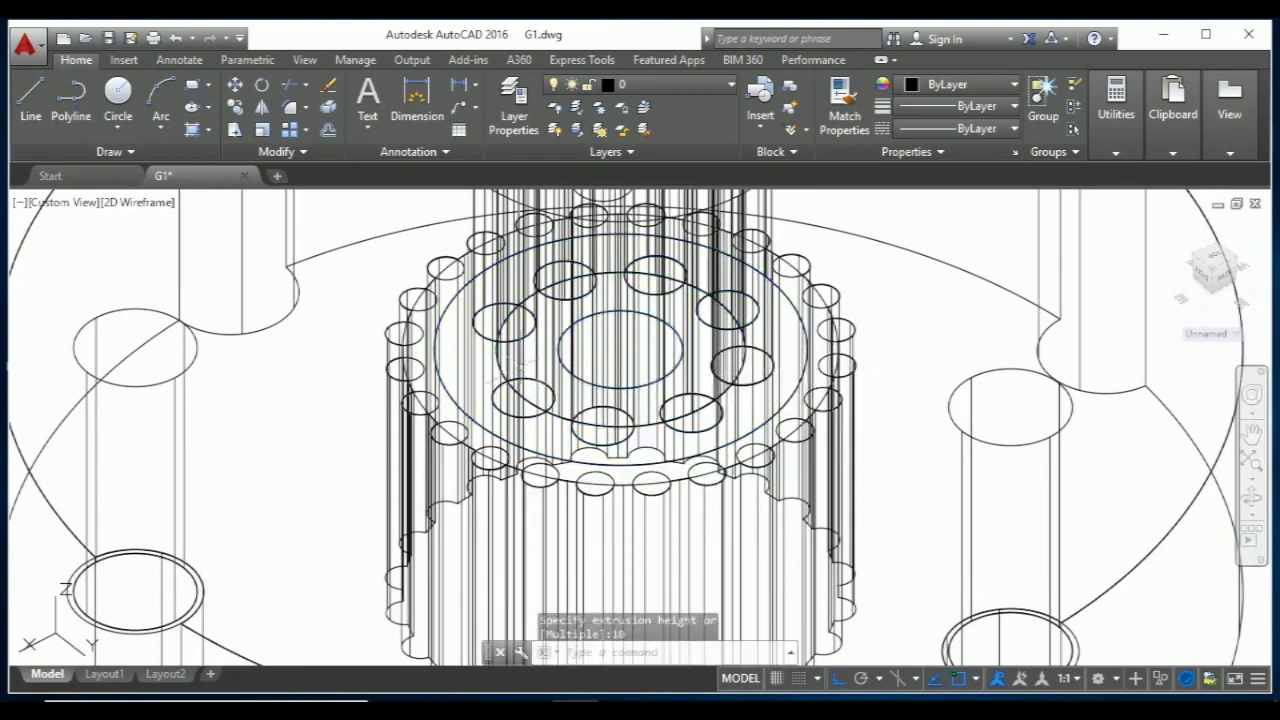
{"action": "scroll", "coordinate": [500, 376], "scroll_direction": "down", "scroll_amount": 2}
{"action": "scroll", "coordinate": [310, 300], "scroll_direction": "down", "scroll_amount": 2}
{"action": "key", "text": "Escape"}
{"action": "scroll", "coordinate": [325, 320], "scroll_direction": "down", "scroll_amount": 2}
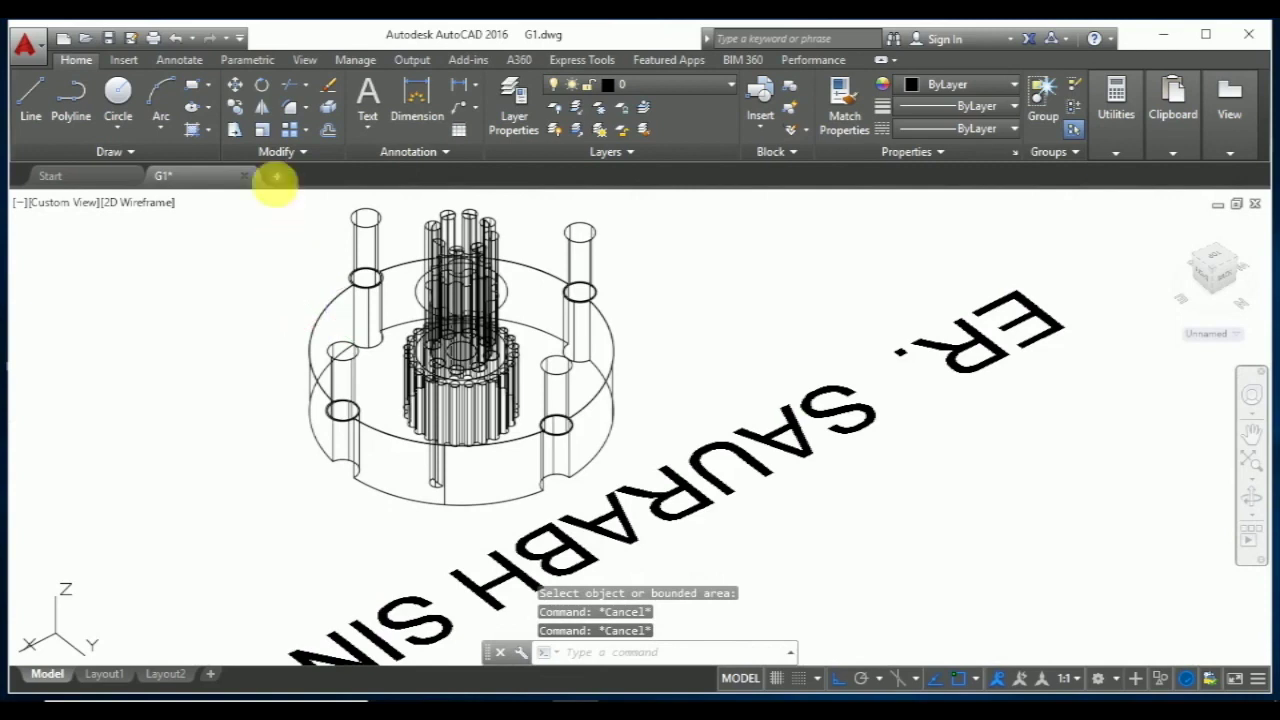
{"action": "left_click", "coordinate": [167, 207]}
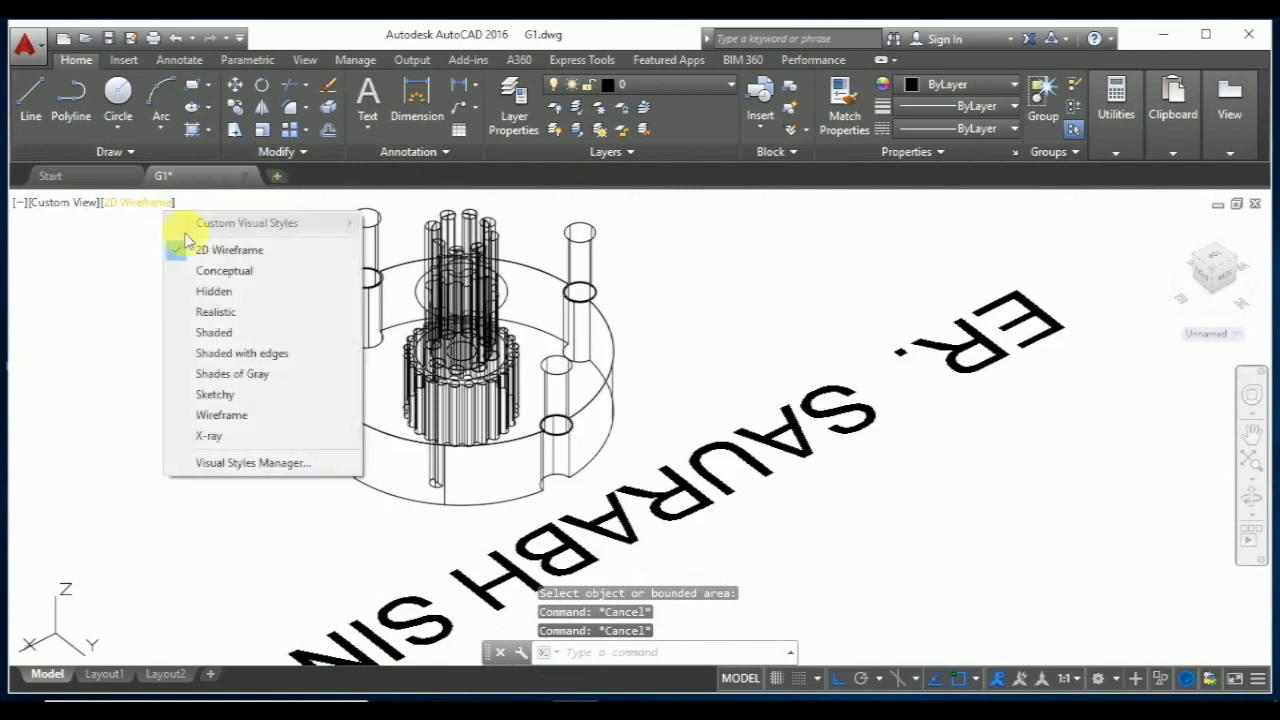
{"action": "left_click", "coordinate": [215, 331]}
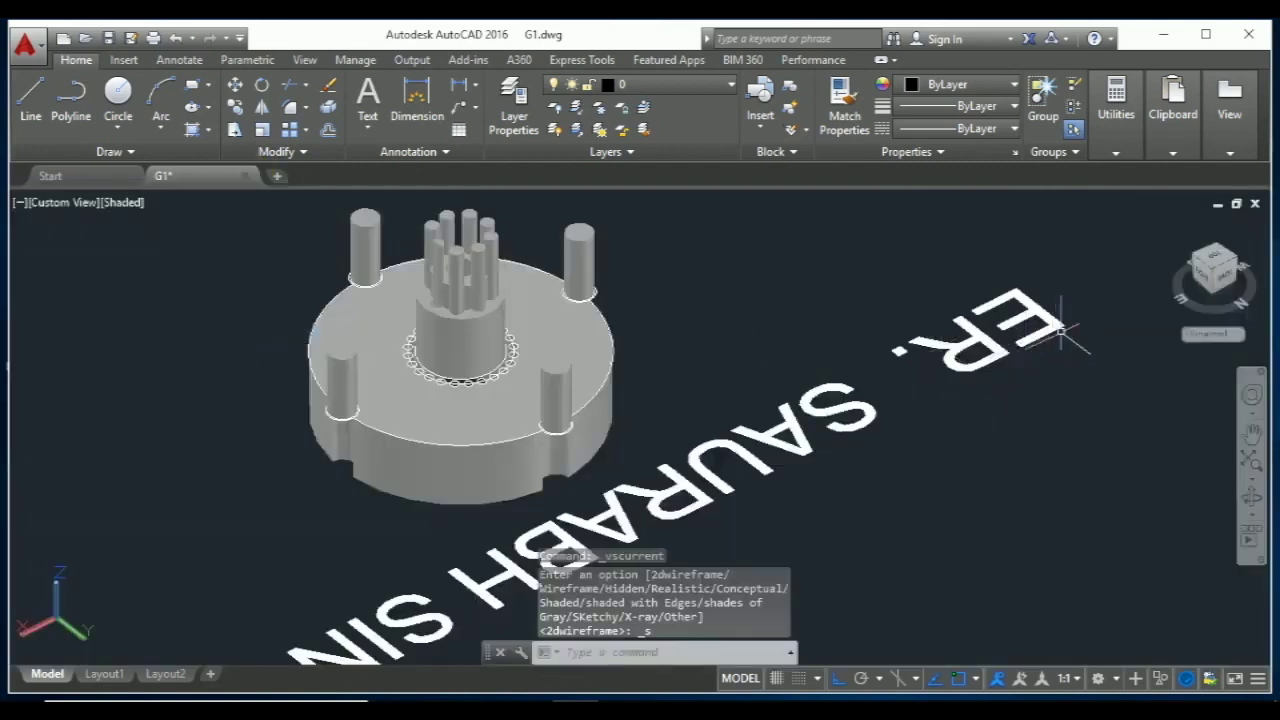
{"action": "left_click", "coordinate": [1256, 505]}
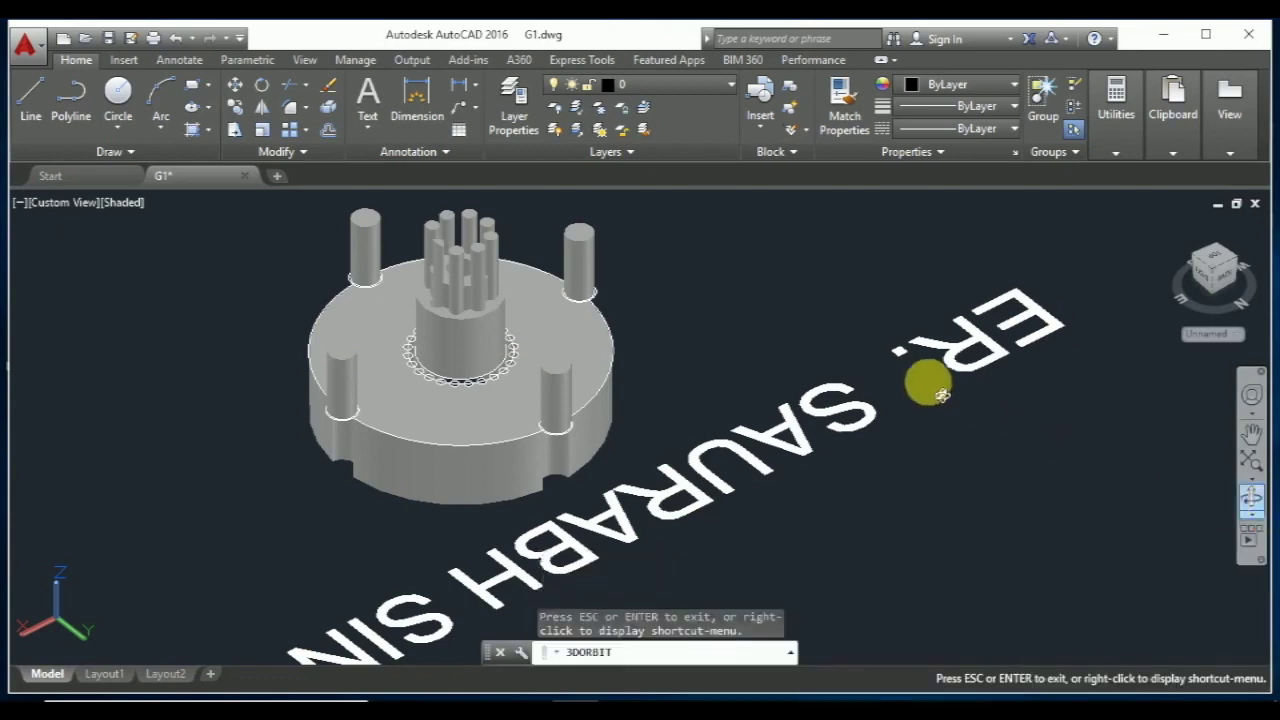
{"action": "mouse_move", "coordinate": [805, 330]}
{"action": "left_mouse_down"}
{"action": "mouse_move", "coordinate": [760, 440]}
{"action": "mouse_move", "coordinate": [800, 443]}
{"action": "mouse_move", "coordinate": [851, 414]}
{"action": "mouse_move", "coordinate": [834, 466]}
{"action": "mouse_move", "coordinate": [862, 462]}
{"action": "mouse_move", "coordinate": [857, 429]}
{"action": "mouse_move", "coordinate": [509, 366]}
{"action": "mouse_move", "coordinate": [429, 314]}
{"action": "left_mouse_up"}
{"action": "scroll", "coordinate": [436, 333], "scroll_direction": "up", "scroll_amount": 2}
{"action": "scroll", "coordinate": [436, 333], "scroll_direction": "up", "scroll_amount": 1}
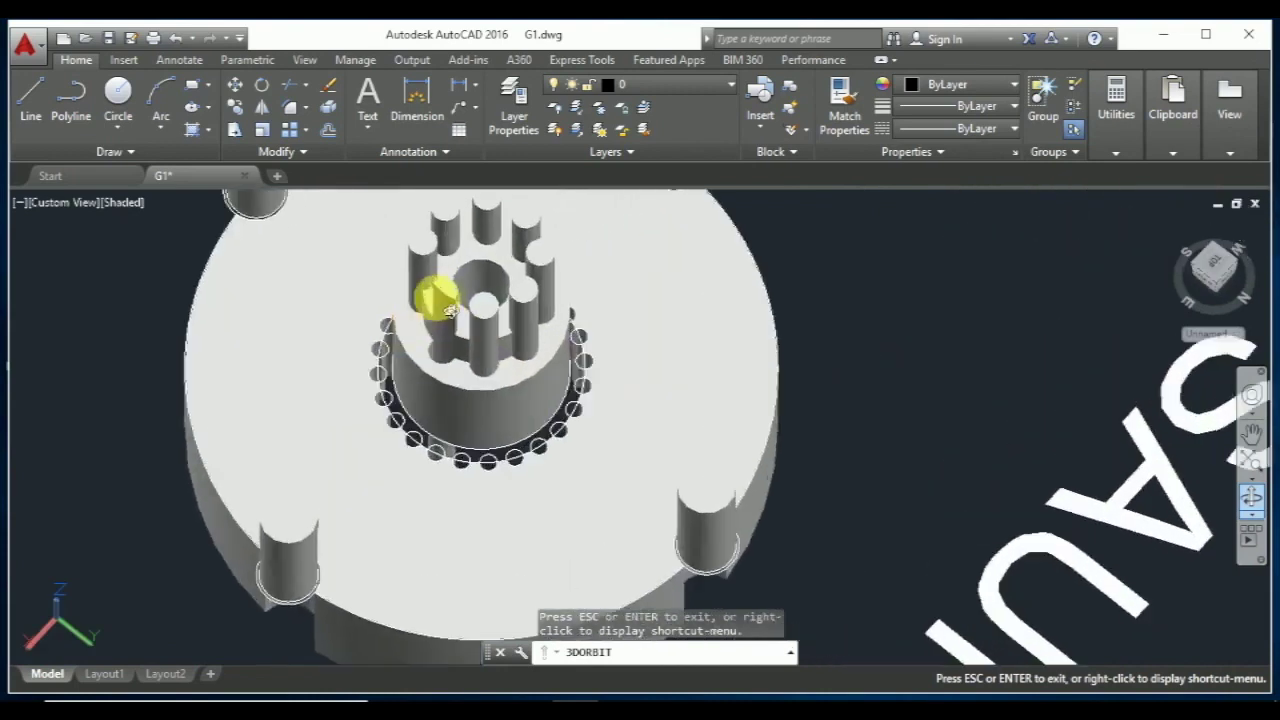
{"action": "scroll", "coordinate": [450, 342], "scroll_direction": "up", "scroll_amount": 2}
{"action": "scroll", "coordinate": [594, 448], "scroll_direction": "down", "scroll_amount": 2}
{"action": "mouse_move", "coordinate": [749, 466]}
{"action": "left_mouse_down"}
{"action": "mouse_move", "coordinate": [586, 491]}
{"action": "mouse_move", "coordinate": [634, 489]}
{"action": "mouse_move", "coordinate": [634, 519]}
{"action": "mouse_move", "coordinate": [622, 522]}
{"action": "mouse_move", "coordinate": [633, 503]}
{"action": "left_mouse_up"}
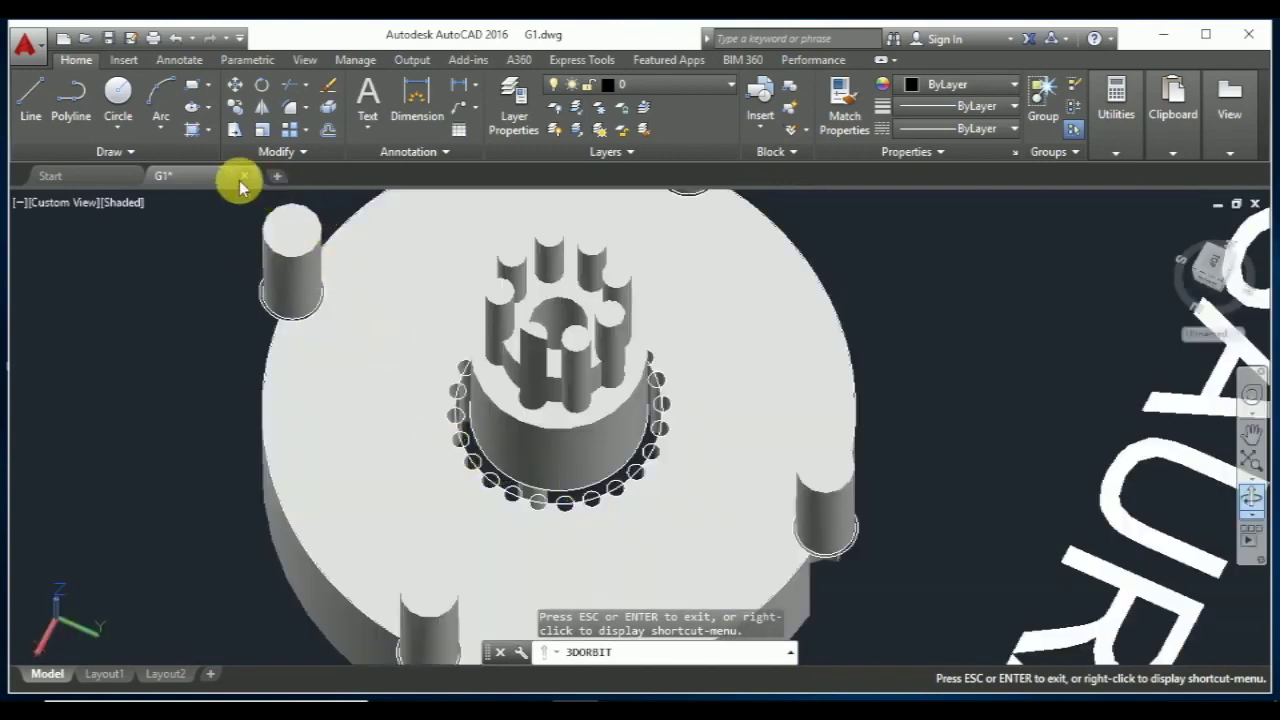
{"action": "key", "text": "Escape"}
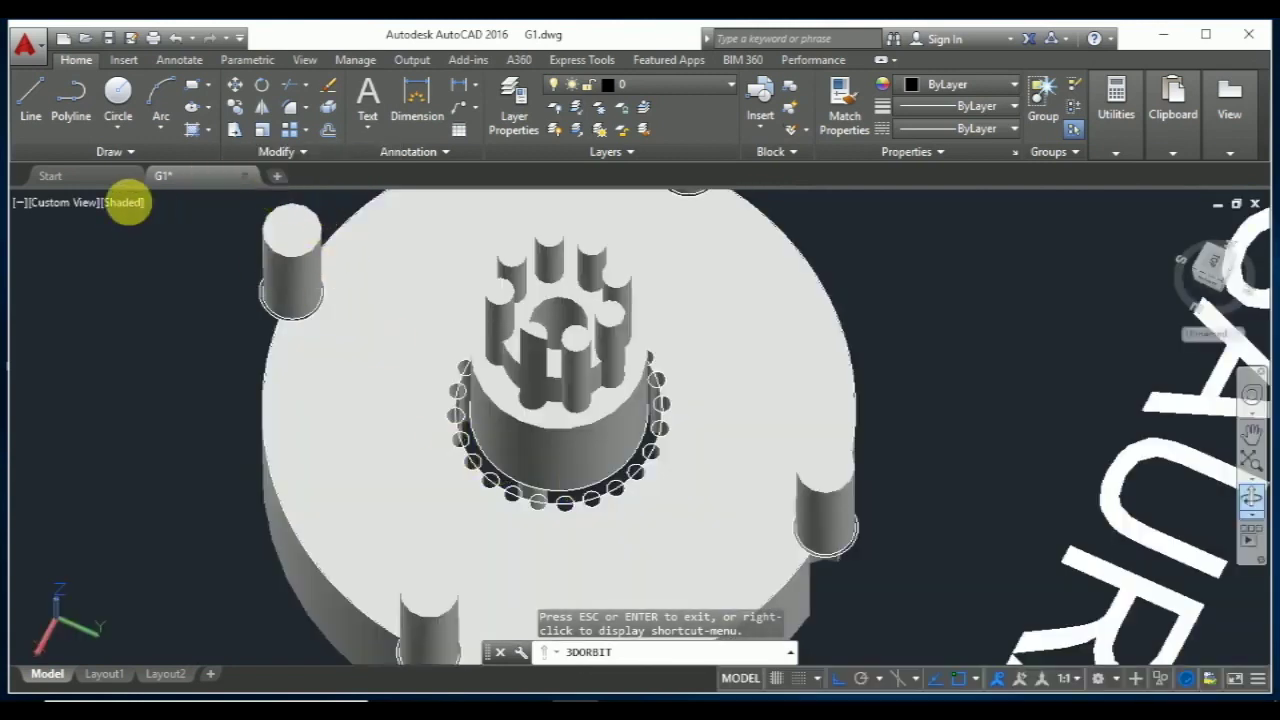
{"action": "left_click", "coordinate": [125, 202]}
{"action": "left_click", "coordinate": [166, 251]}
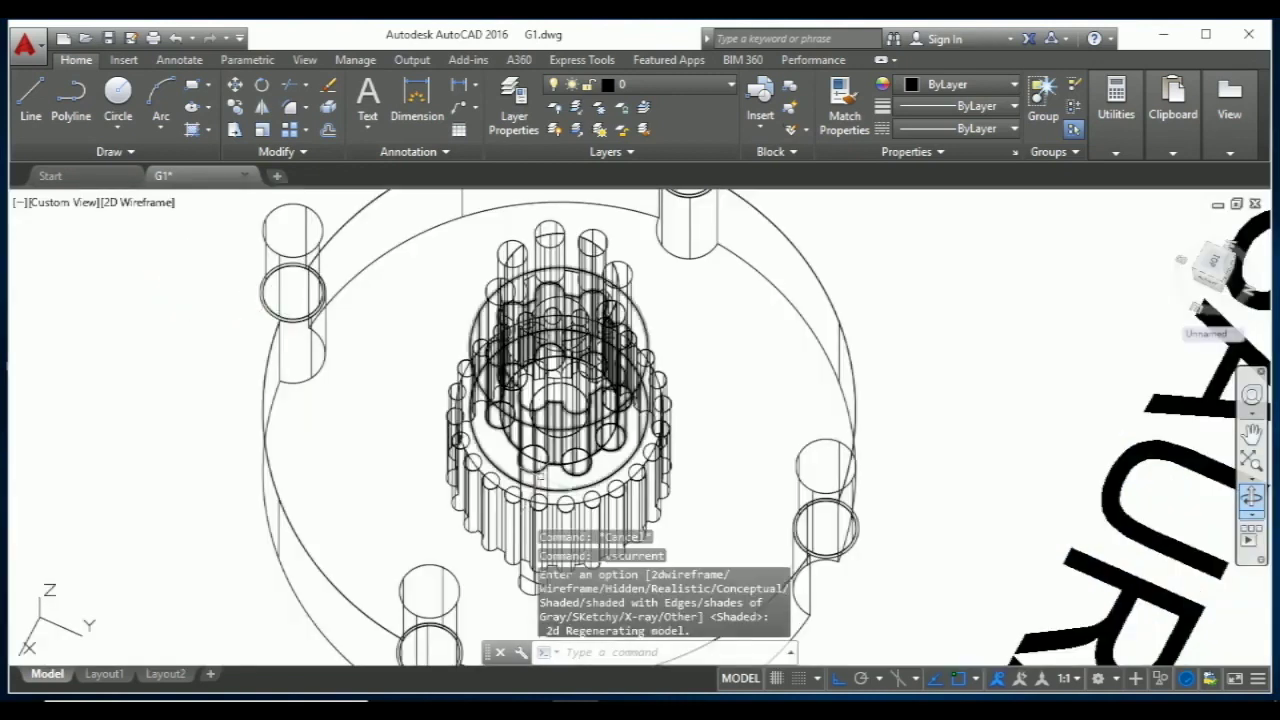
Extrude two more small circles around the shaft into pins, the first 10 units high.
{"action": "scroll", "coordinate": [548, 447], "scroll_direction": "up", "scroll_amount": 5}
{"action": "key", "text": "ctrl+shift+e"}
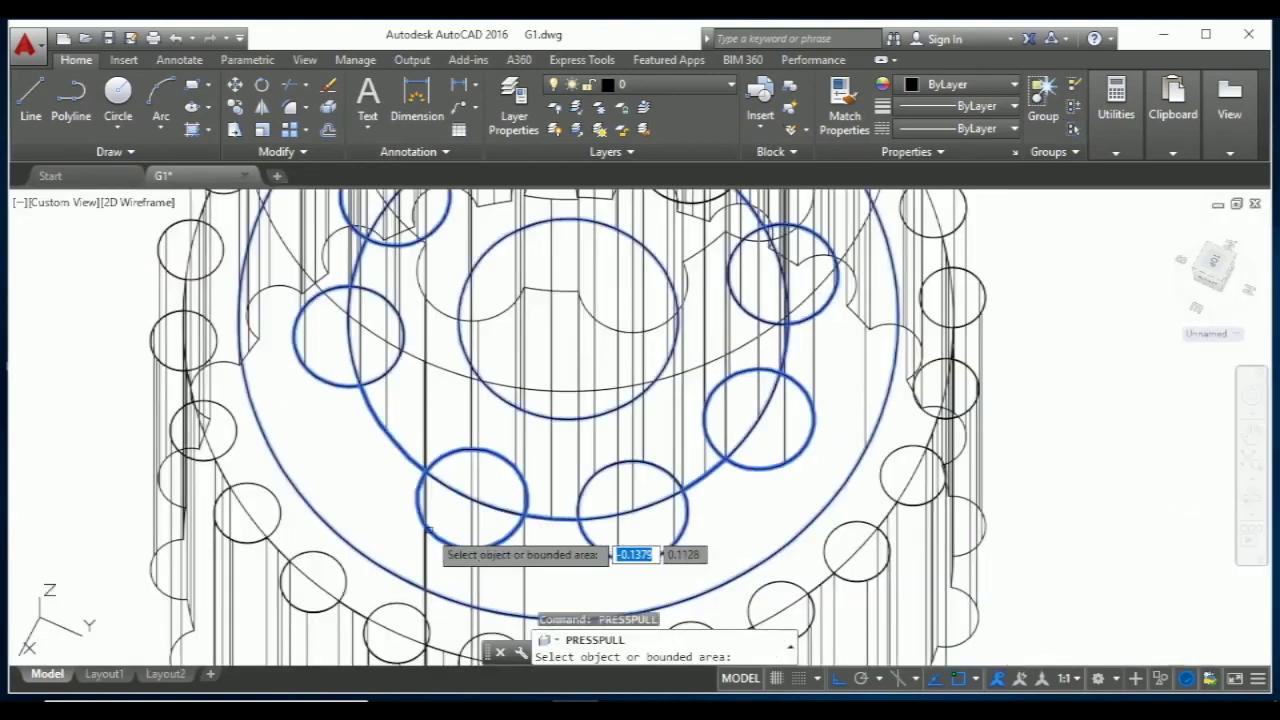
{"action": "left_click", "coordinate": [443, 537]}
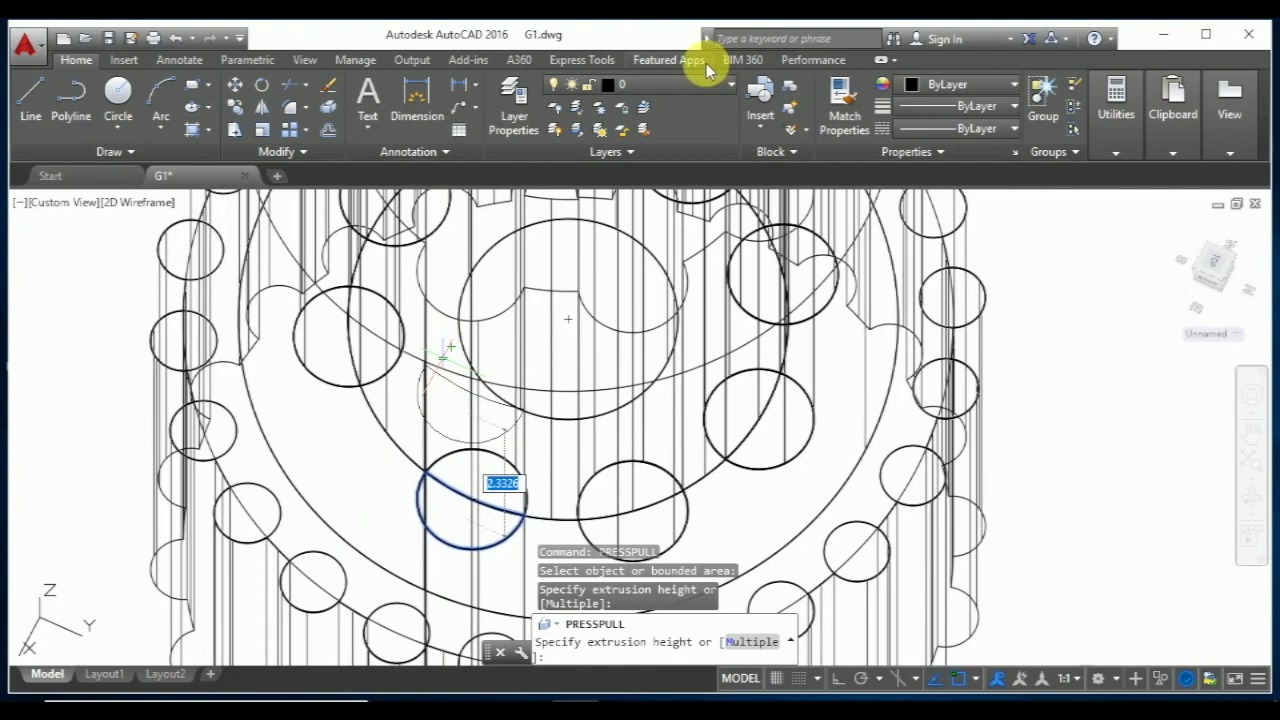
{"action": "scroll", "coordinate": [700, 405], "scroll_direction": "down", "scroll_amount": 3}
{"action": "scroll", "coordinate": [690, 390], "scroll_direction": "down", "scroll_amount": 2}
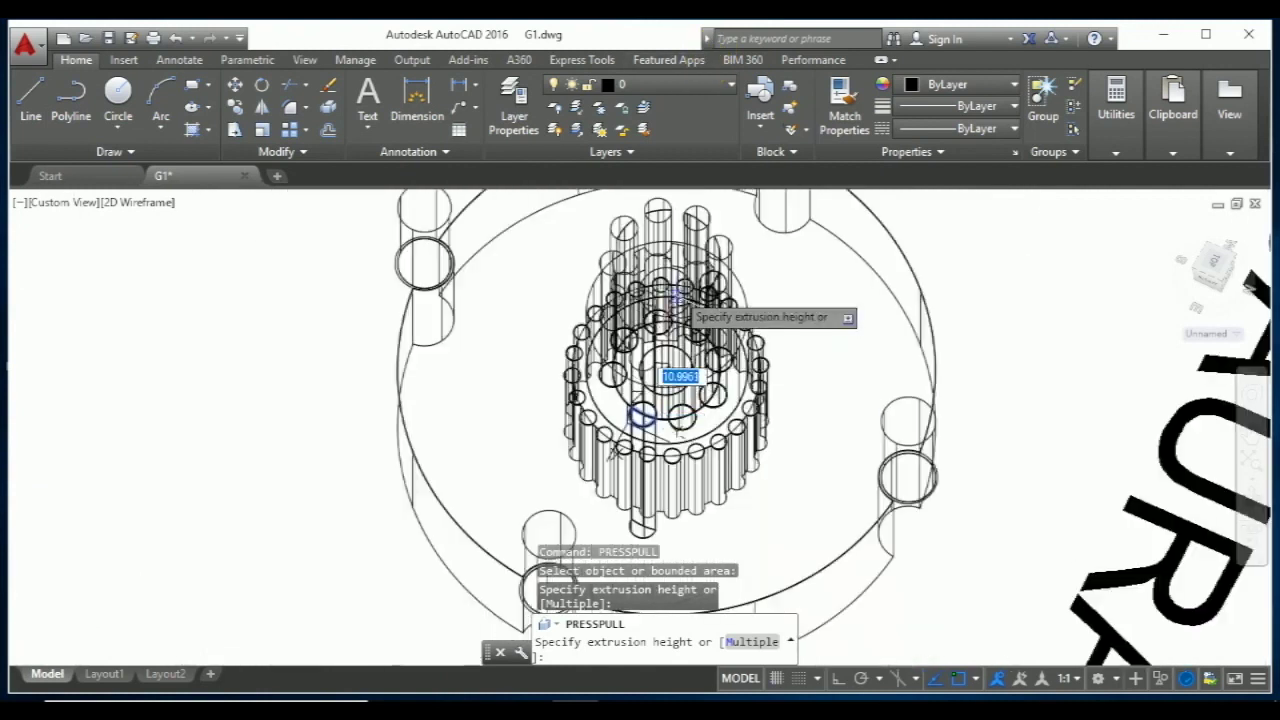
{"action": "key", "text": "Return"}
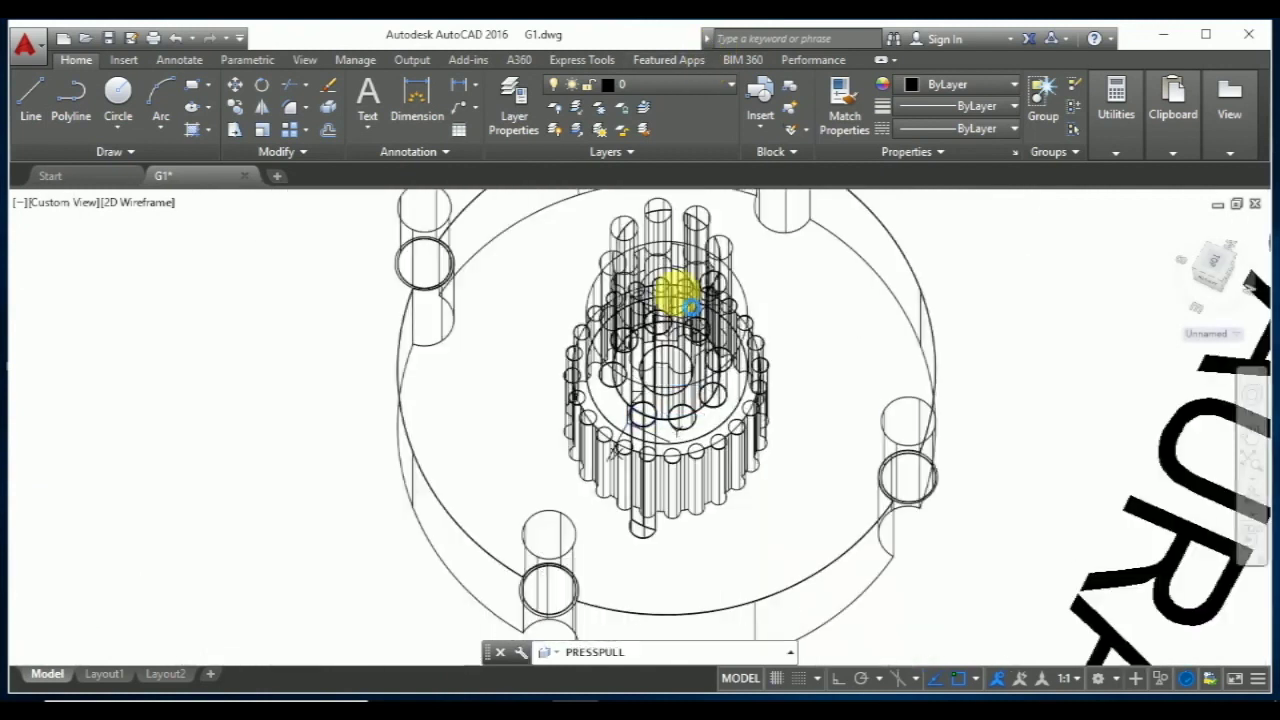
{"action": "key", "text": "Return"}
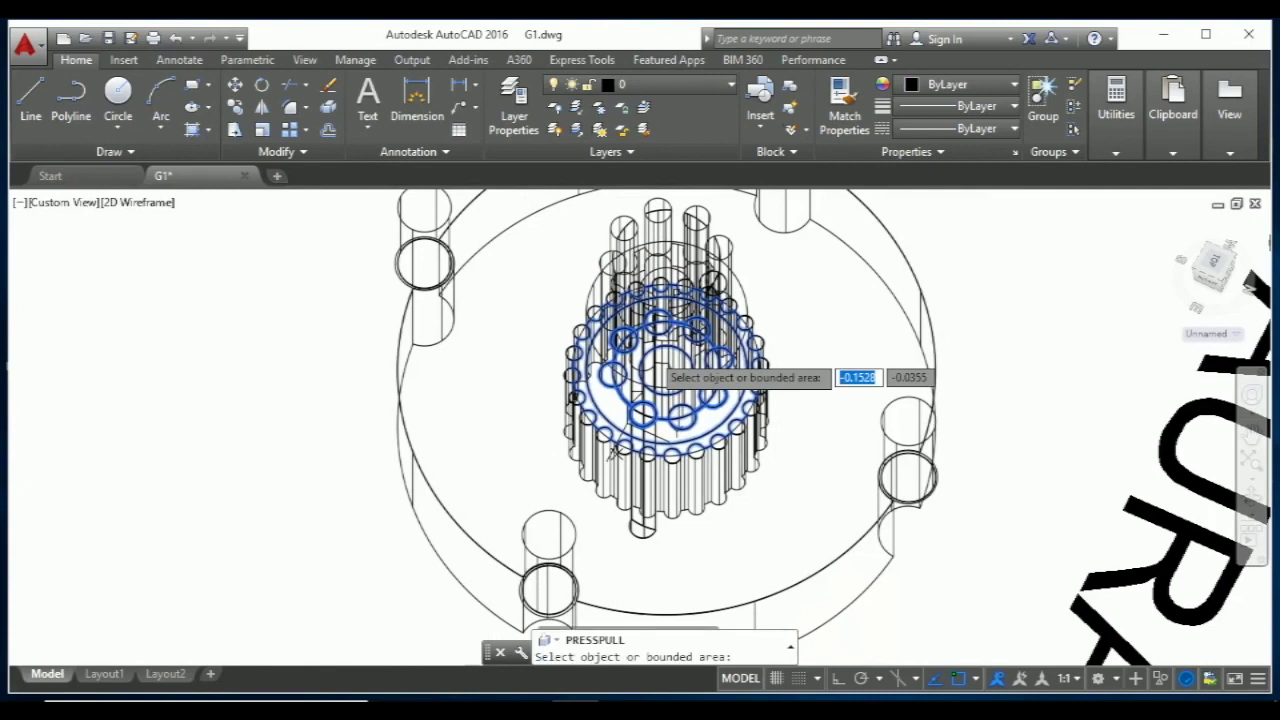
{"action": "scroll", "coordinate": [660, 370], "scroll_direction": "up", "scroll_amount": 2}
{"action": "scroll", "coordinate": [670, 385], "scroll_direction": "up", "scroll_amount": 2}
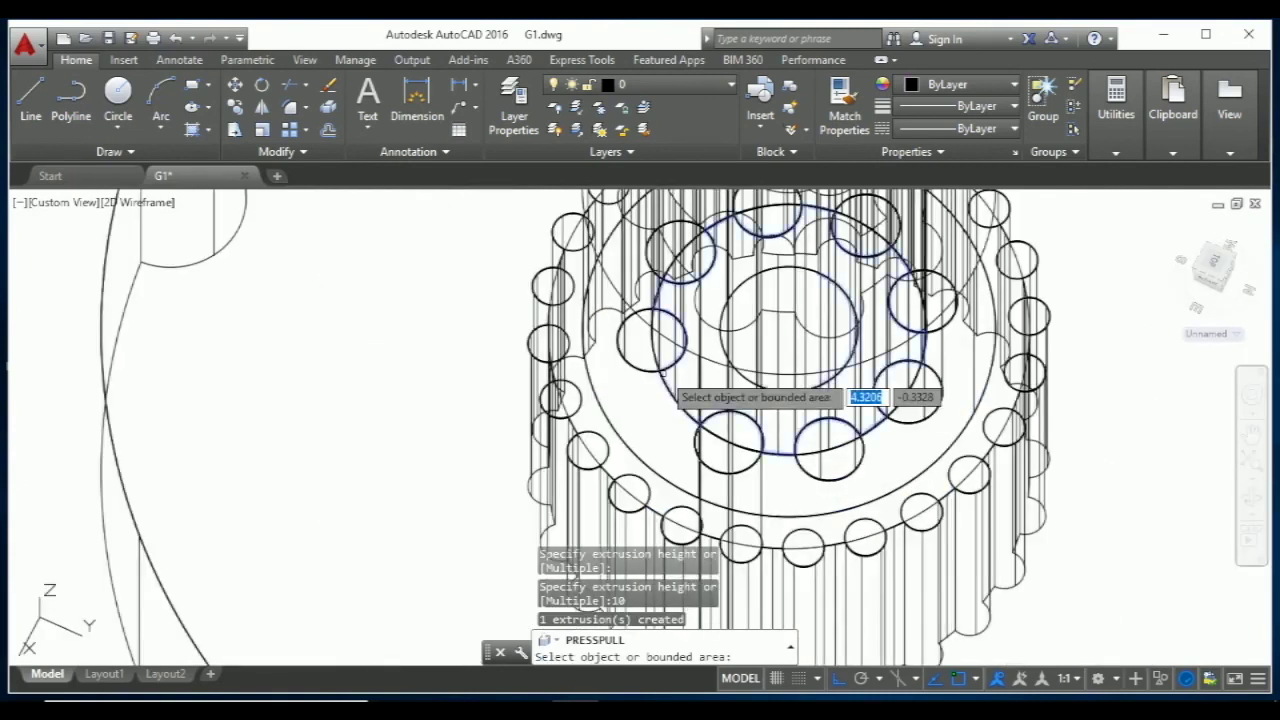
{"action": "left_click", "coordinate": [636, 350]}
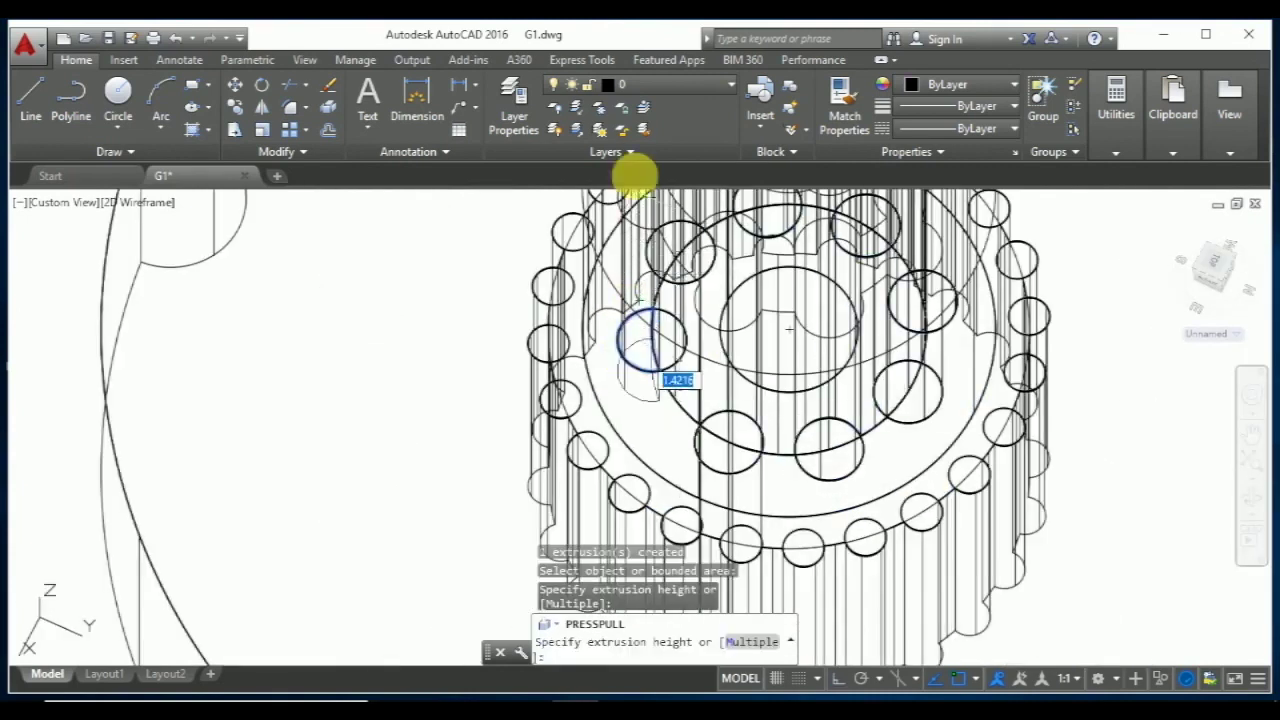
{"action": "scroll", "coordinate": [632, 220], "scroll_direction": "down", "scroll_amount": 3}
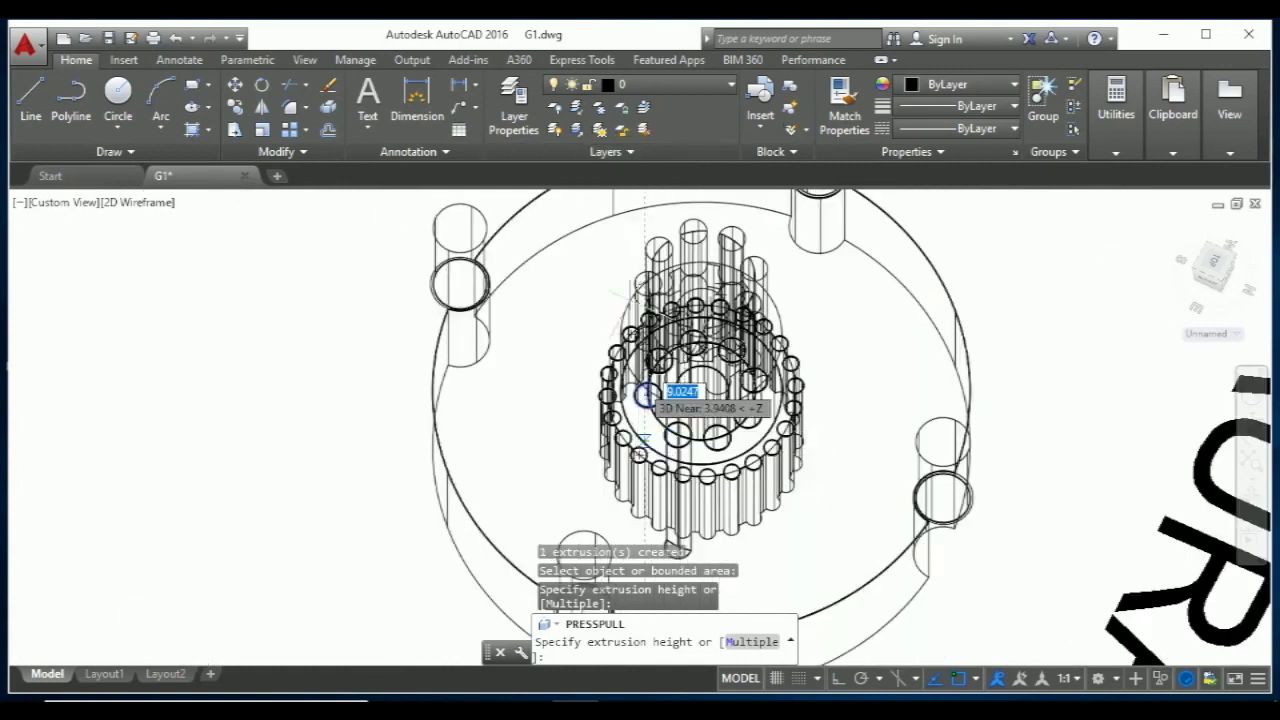
{"action": "left_click", "coordinate": [630, 245]}
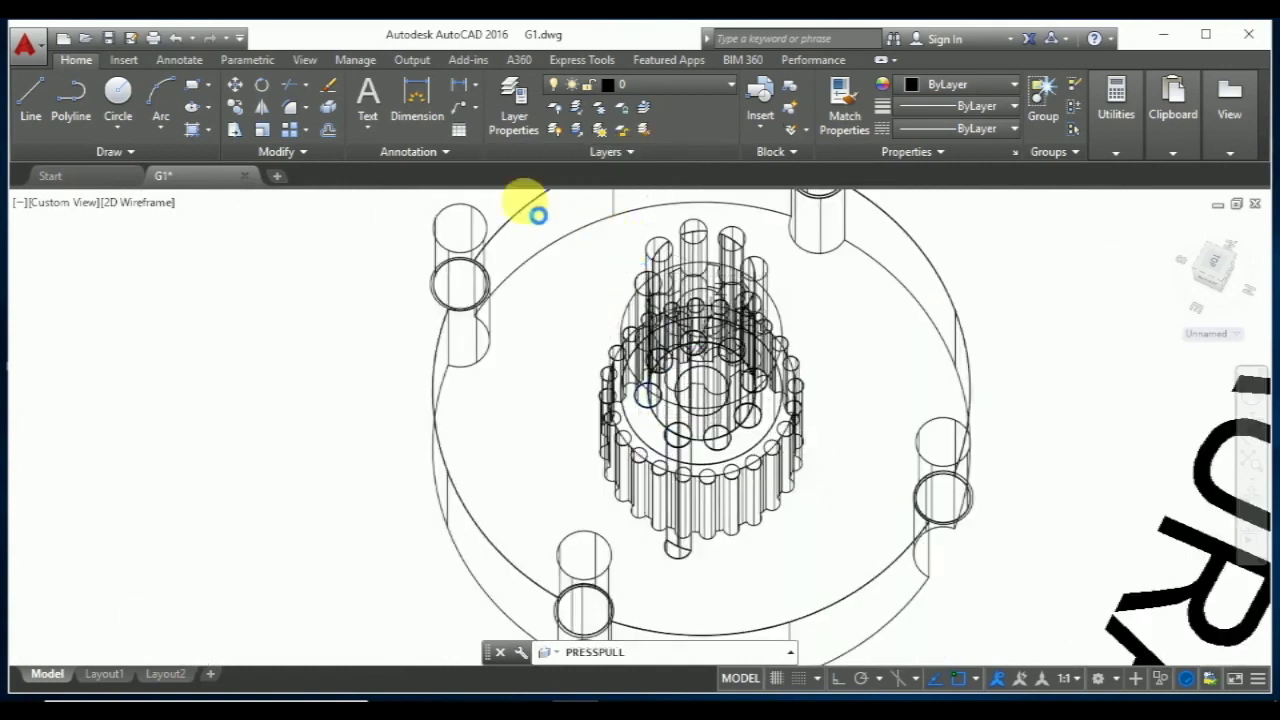
{"action": "key", "text": "Escape"}
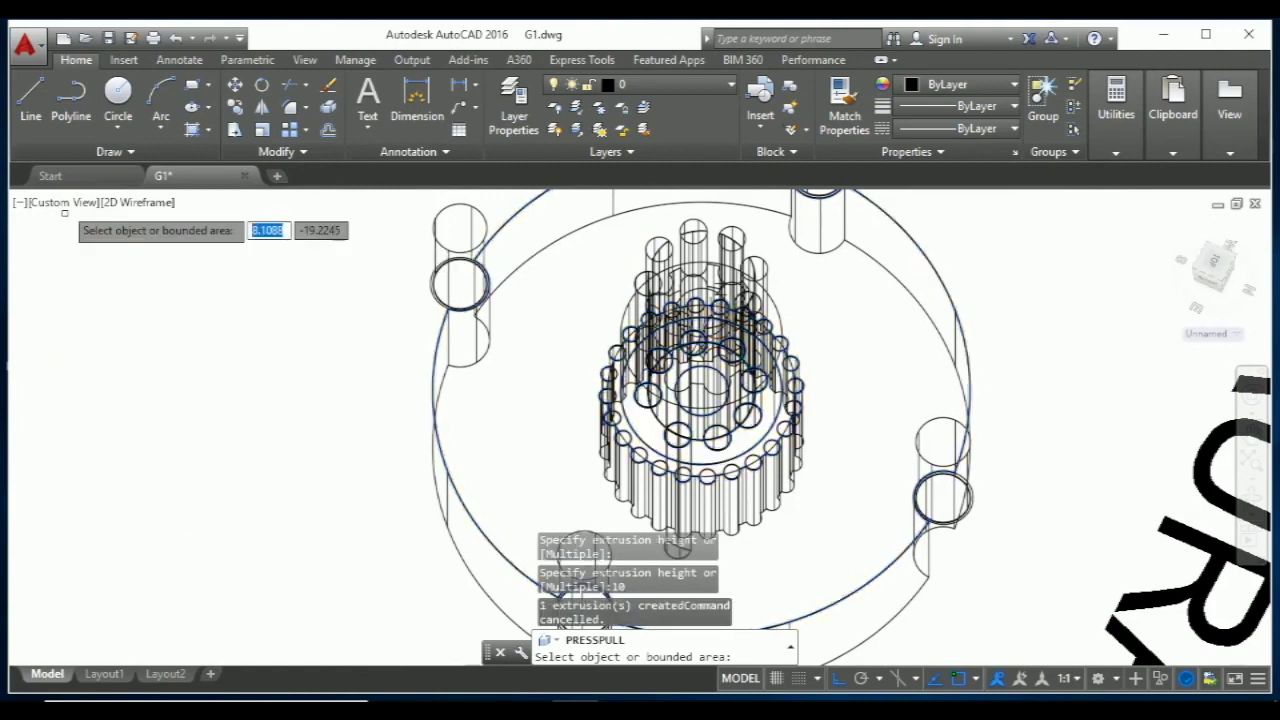
{"action": "left_click", "coordinate": [140, 203]}
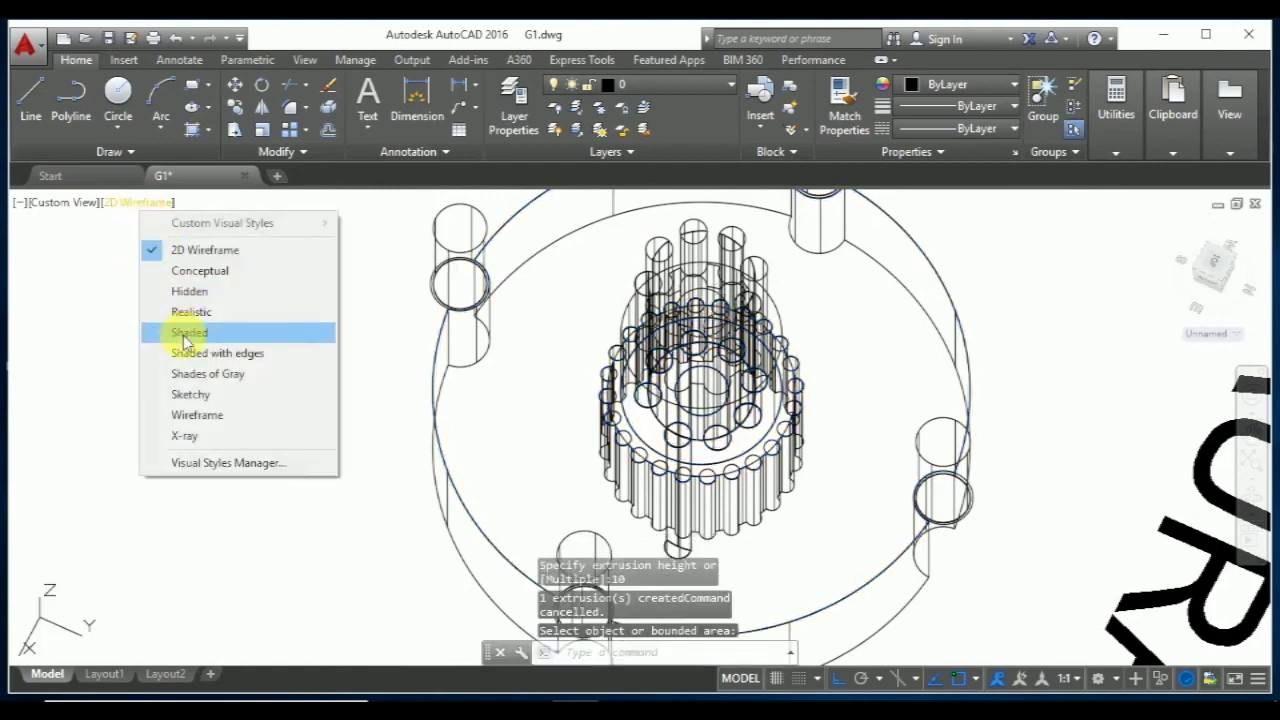
Switch the model to the Shaded visual style and orbit to look down on it.
{"action": "left_click", "coordinate": [187, 335]}
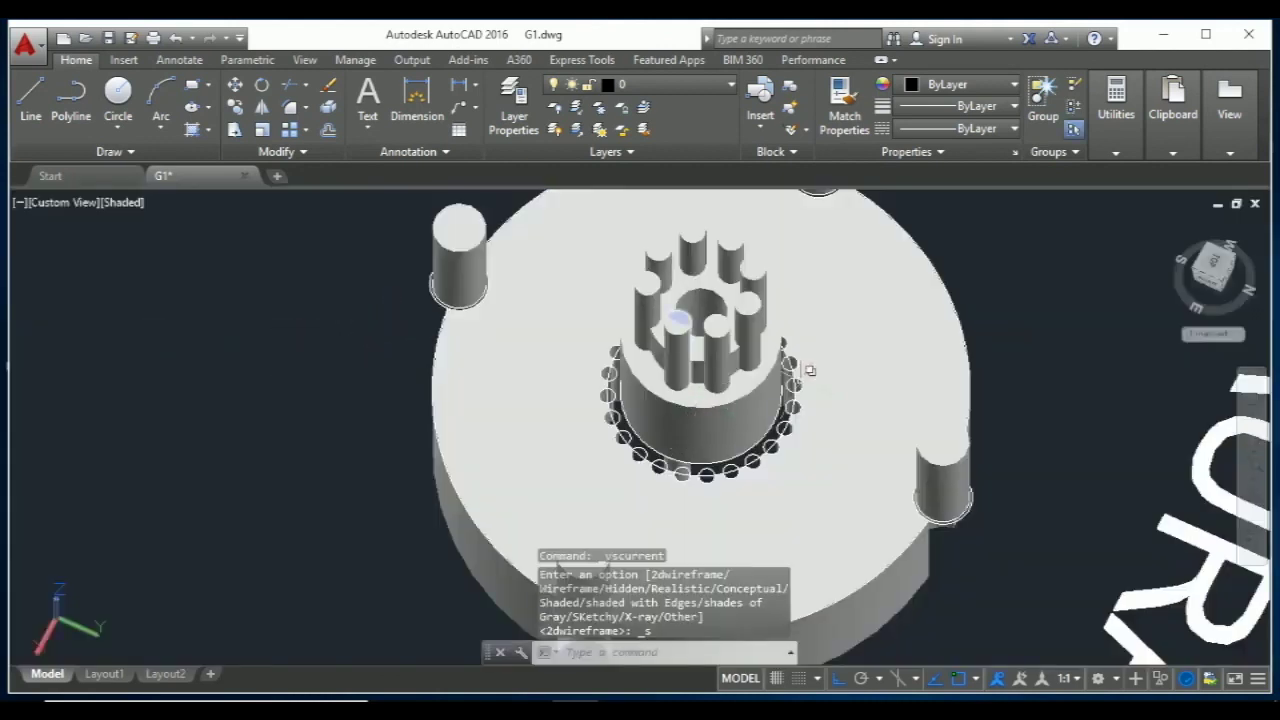
{"action": "left_click", "coordinate": [1258, 505]}
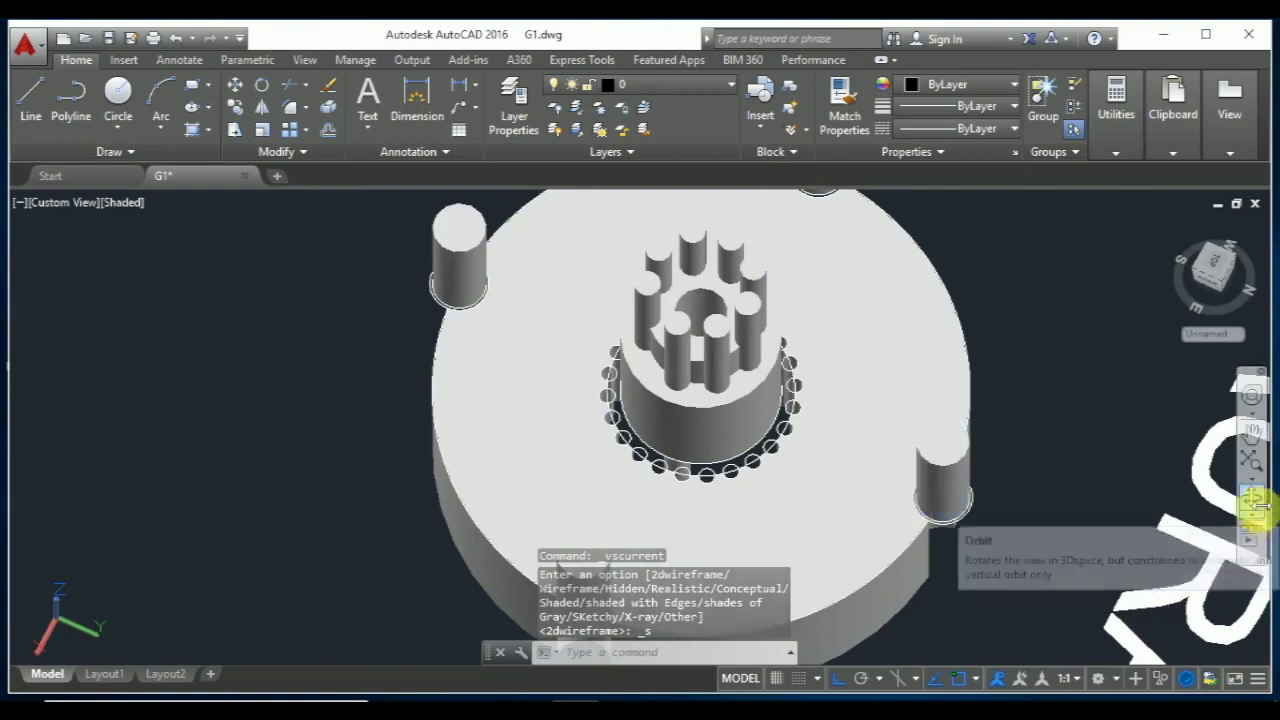
{"action": "mouse_move", "coordinate": [943, 409]}
{"action": "left_mouse_down"}
{"action": "mouse_move", "coordinate": [755, 437]}
{"action": "mouse_move", "coordinate": [671, 429]}
{"action": "mouse_move", "coordinate": [529, 294]}
{"action": "mouse_move", "coordinate": [586, 374]}
{"action": "mouse_move", "coordinate": [714, 455]}
{"action": "mouse_move", "coordinate": [840, 429]}
{"action": "mouse_move", "coordinate": [903, 360]}
{"action": "left_mouse_up"}
{"action": "key", "text": "Escape"}
{"action": "scroll", "coordinate": [729, 324], "scroll_direction": "up", "scroll_amount": 3}
{"action": "left_click", "coordinate": [729, 324]}
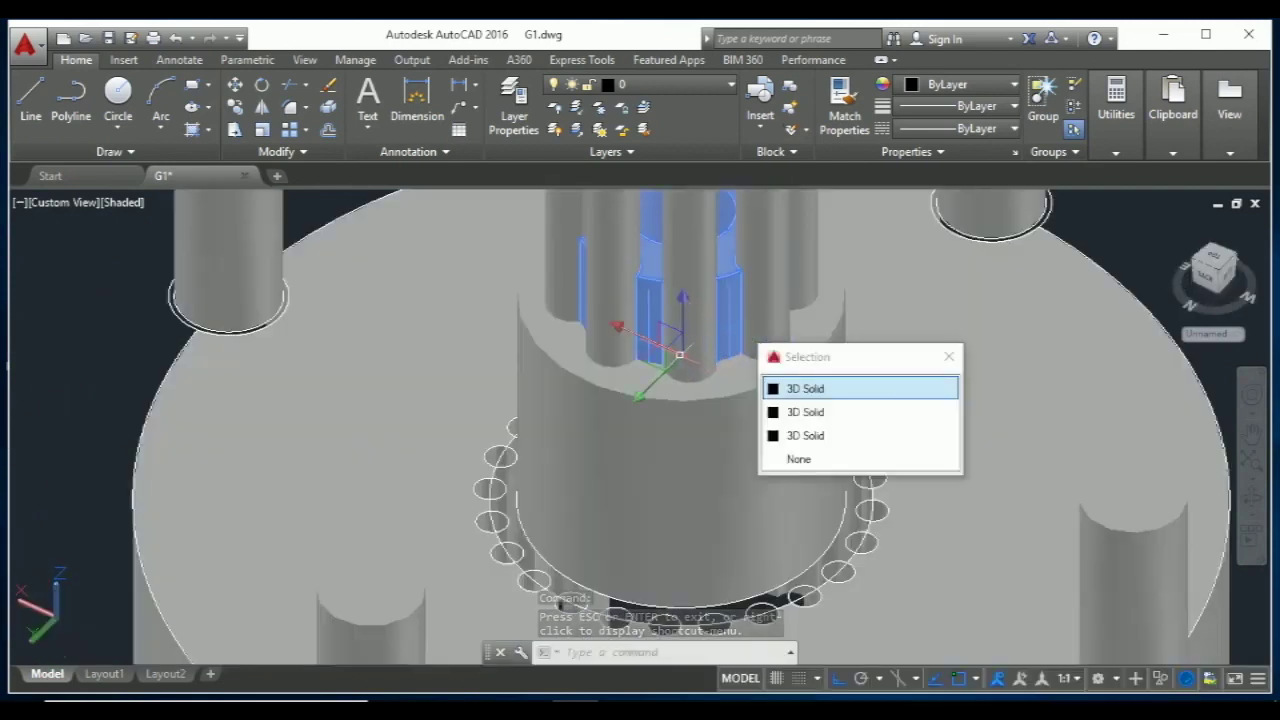
{"action": "key", "text": "Escape"}
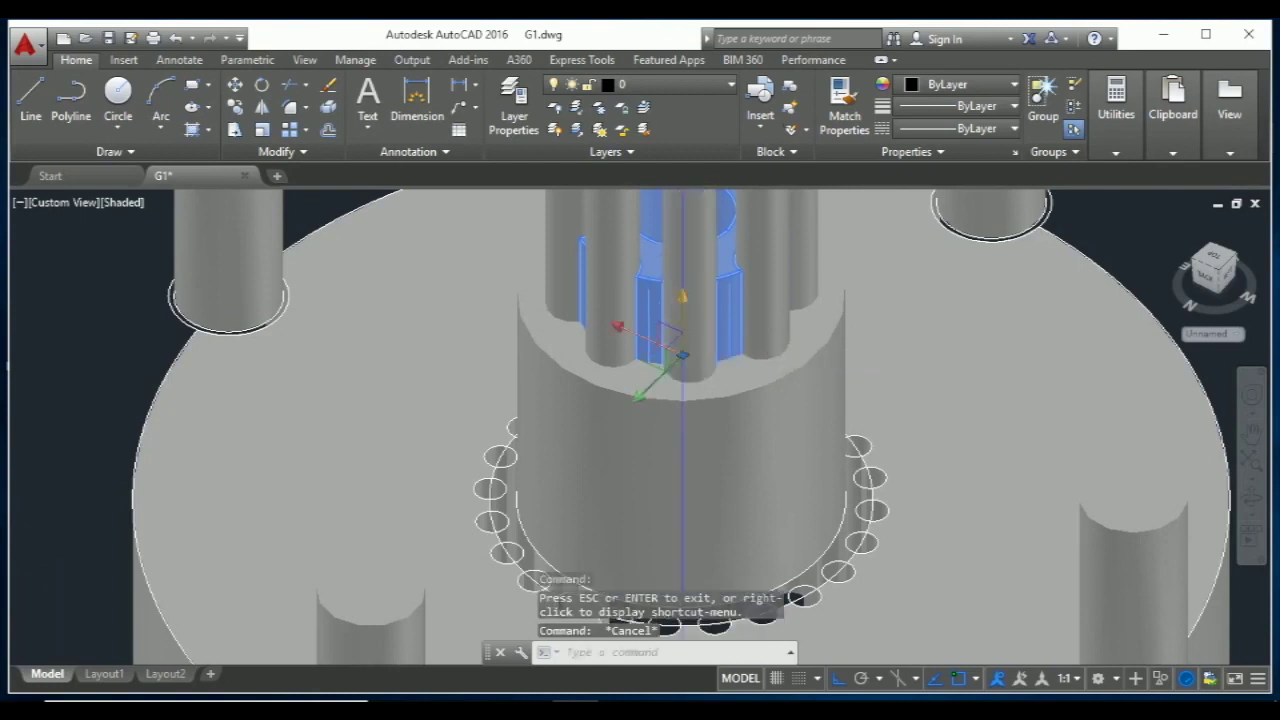
{"action": "left_click", "coordinate": [682, 356]}
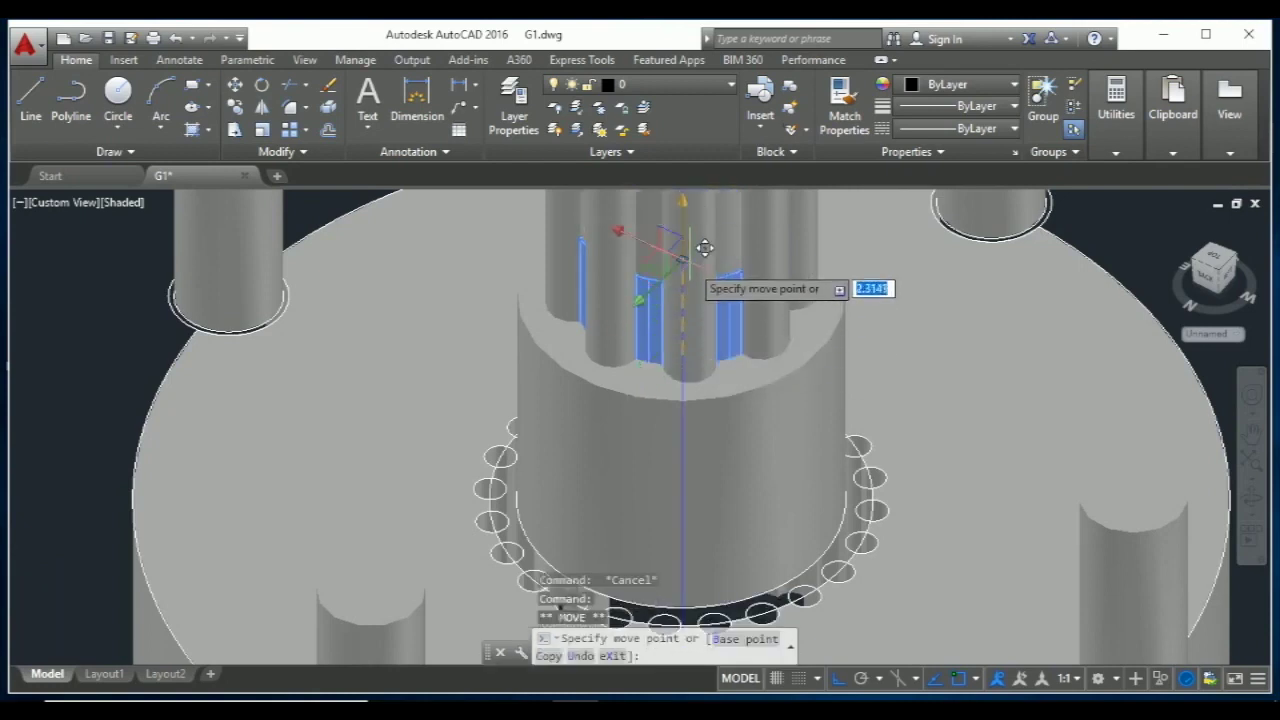
{"action": "scroll", "coordinate": [705, 248], "scroll_direction": "down", "scroll_amount": 3}
{"action": "scroll", "coordinate": [700, 240], "scroll_direction": "down", "scroll_amount": 2}
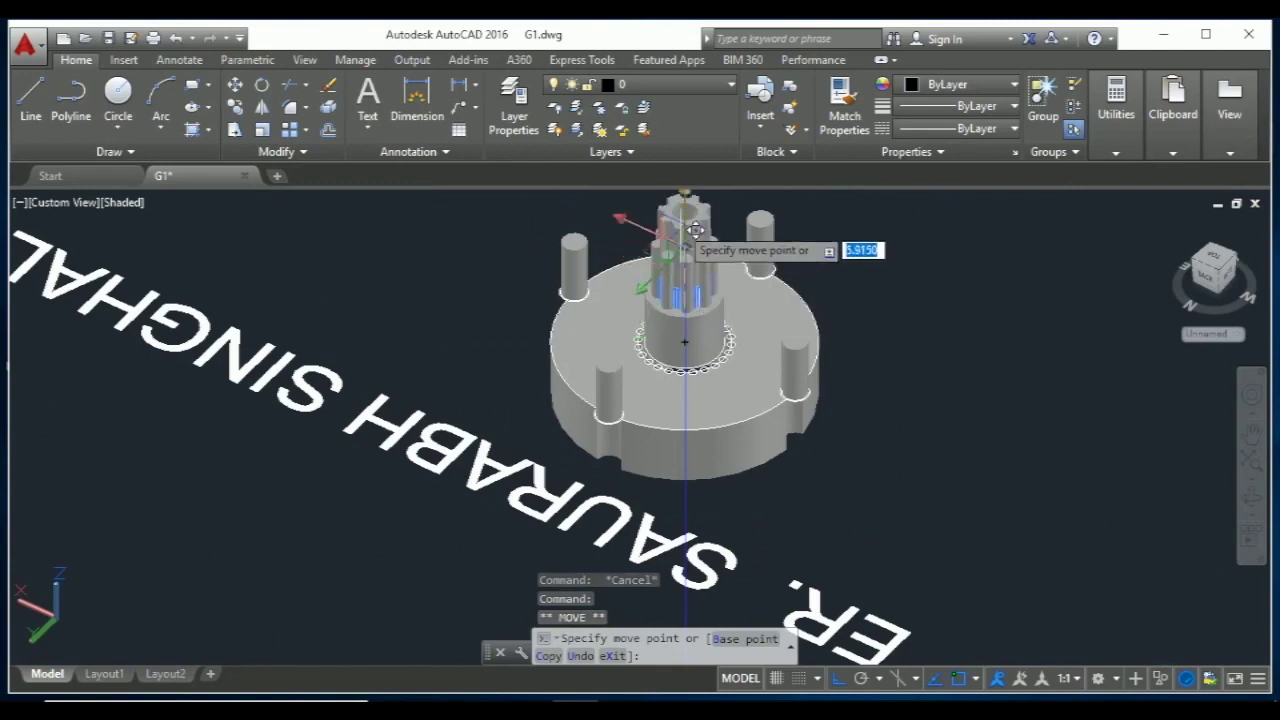
{"action": "scroll", "coordinate": [693, 215], "scroll_direction": "up", "scroll_amount": 2}
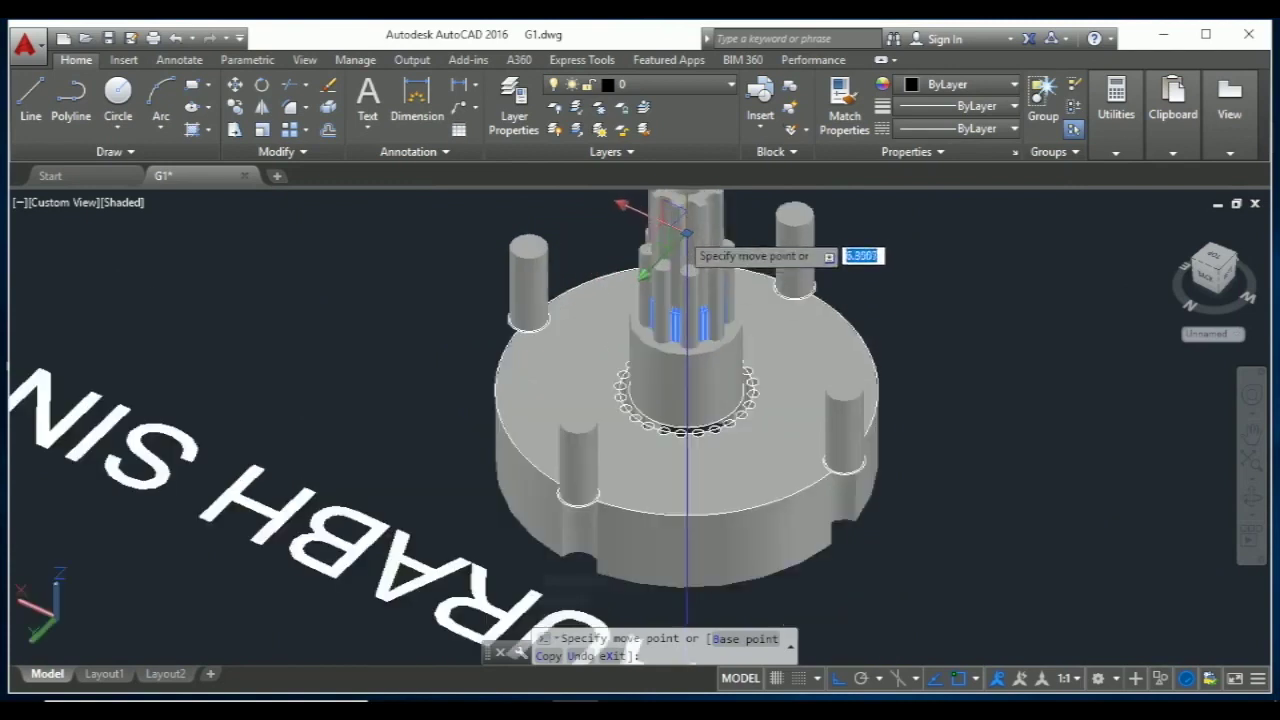
{"action": "scroll", "coordinate": [690, 285], "scroll_direction": "down", "scroll_amount": 3}
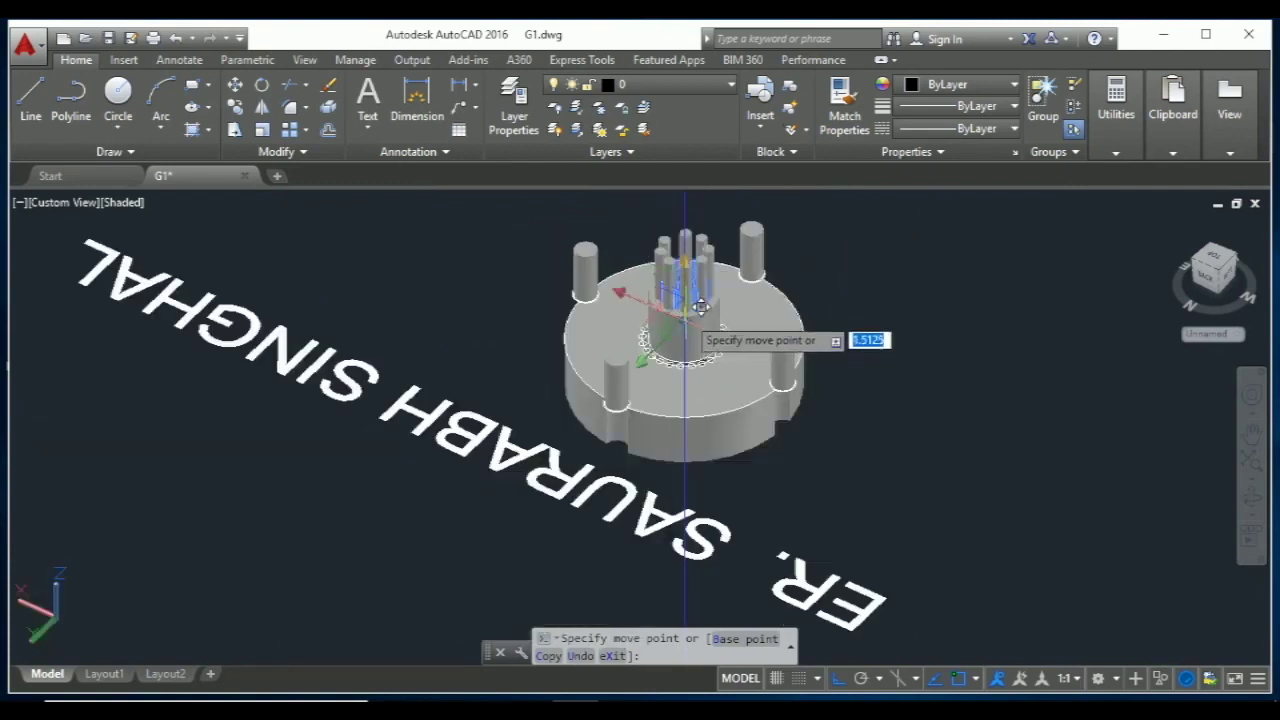
{"action": "scroll", "coordinate": [700, 307], "scroll_direction": "down", "scroll_amount": 1}
{"action": "scroll", "coordinate": [700, 240], "scroll_direction": "up", "scroll_amount": 3}
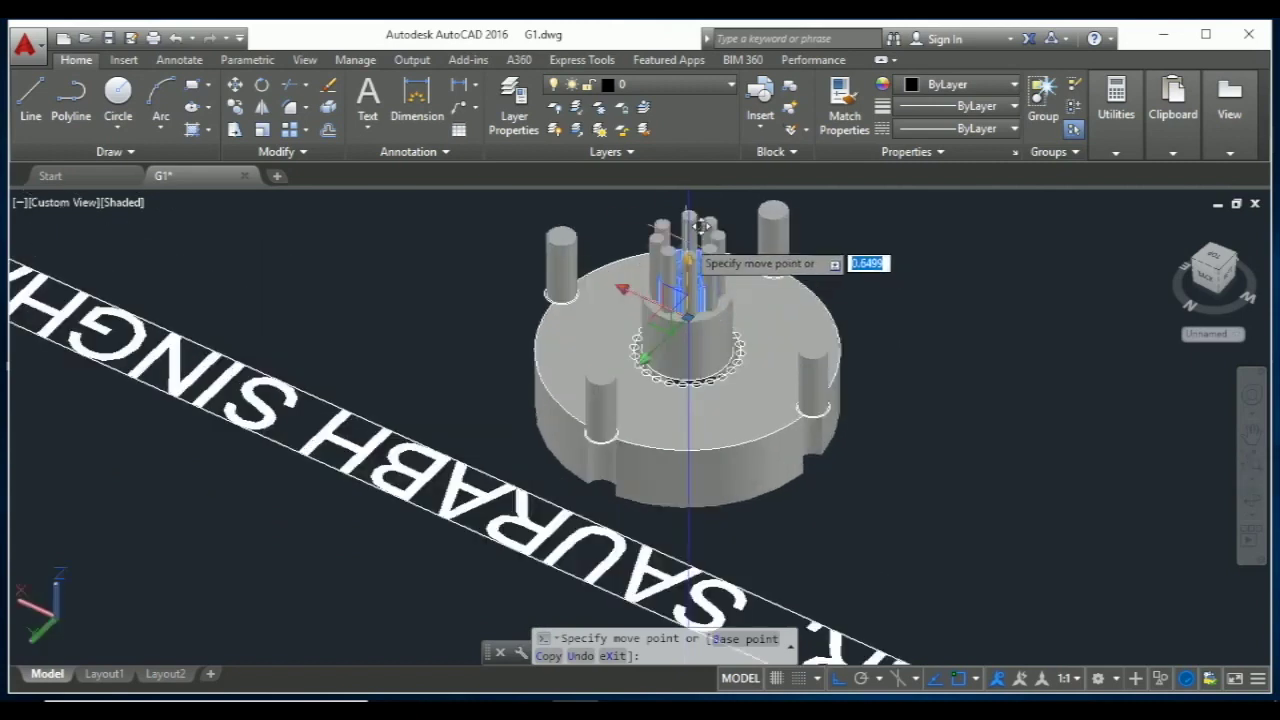
{"action": "key", "text": "Escape"}
{"action": "scroll", "coordinate": [695, 285], "scroll_direction": "up", "scroll_amount": 3}
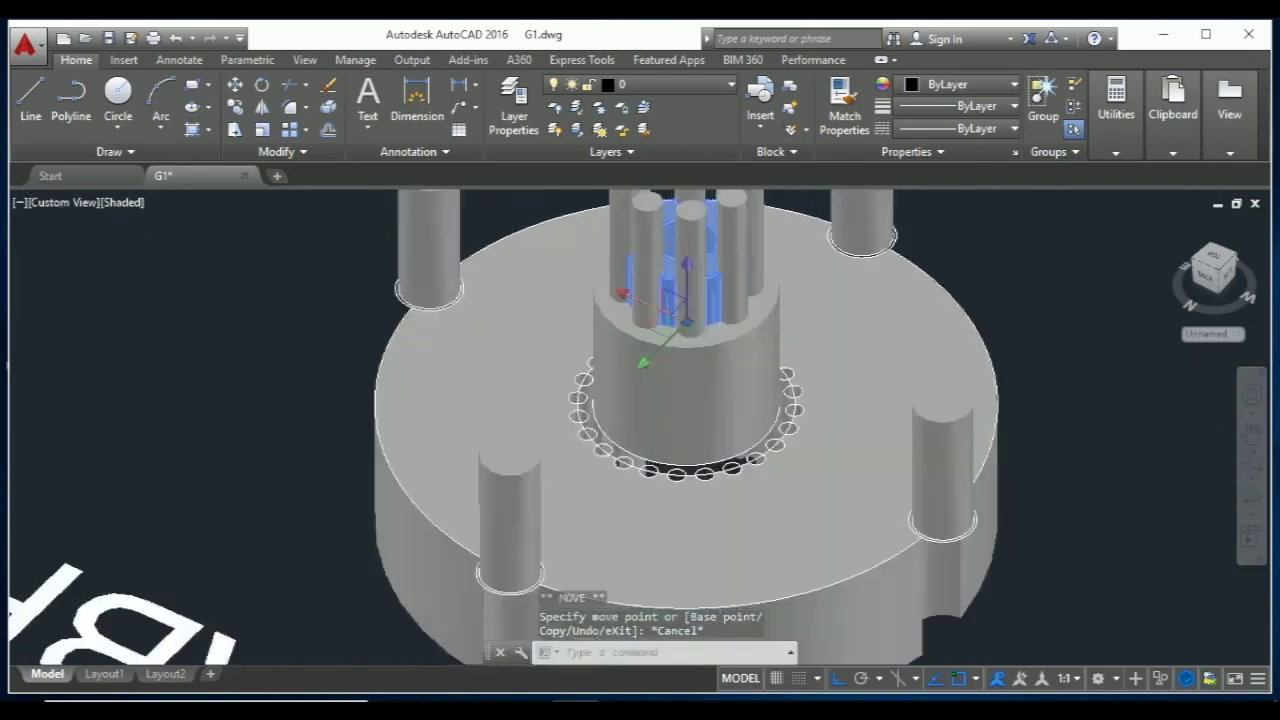
{"action": "scroll", "coordinate": [672, 285], "scroll_direction": "down", "scroll_amount": 1}
{"action": "scroll", "coordinate": [672, 285], "scroll_direction": "down", "scroll_amount": 2}
{"action": "scroll", "coordinate": [676, 216], "scroll_direction": "up", "scroll_amount": 2}
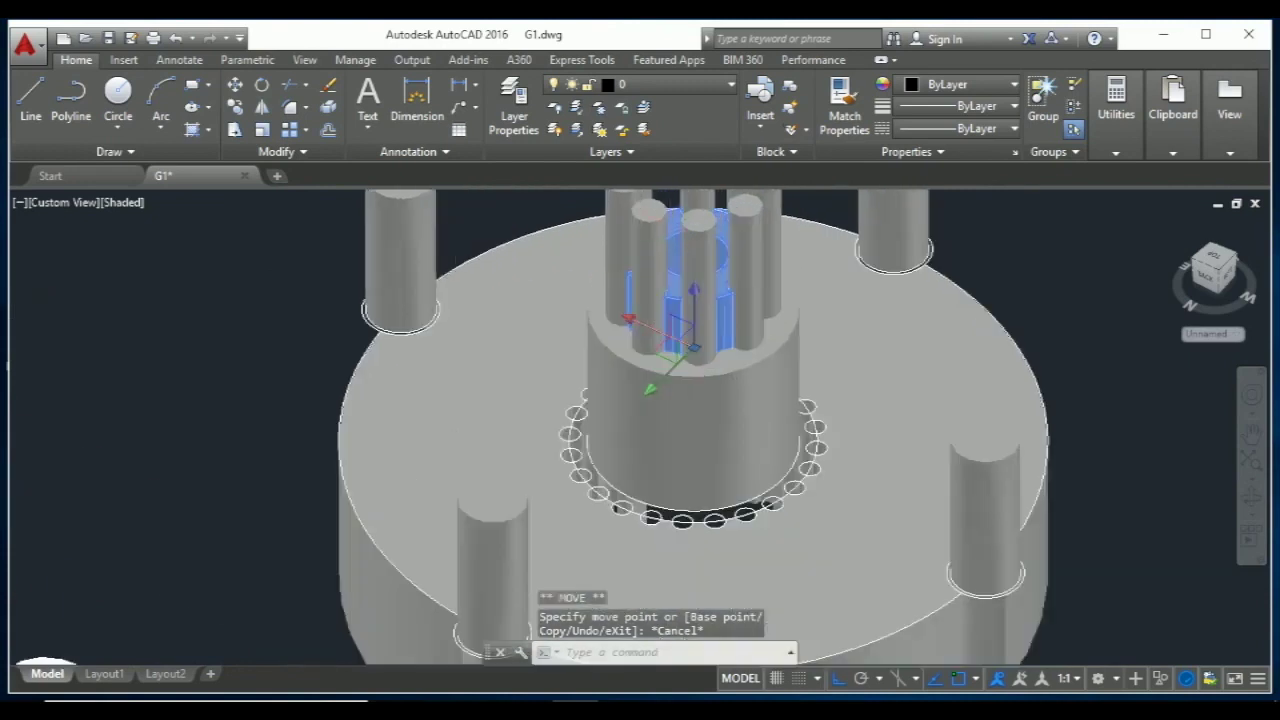
{"action": "scroll", "coordinate": [686, 231], "scroll_direction": "up", "scroll_amount": 1}
{"action": "key", "text": "Escape"}
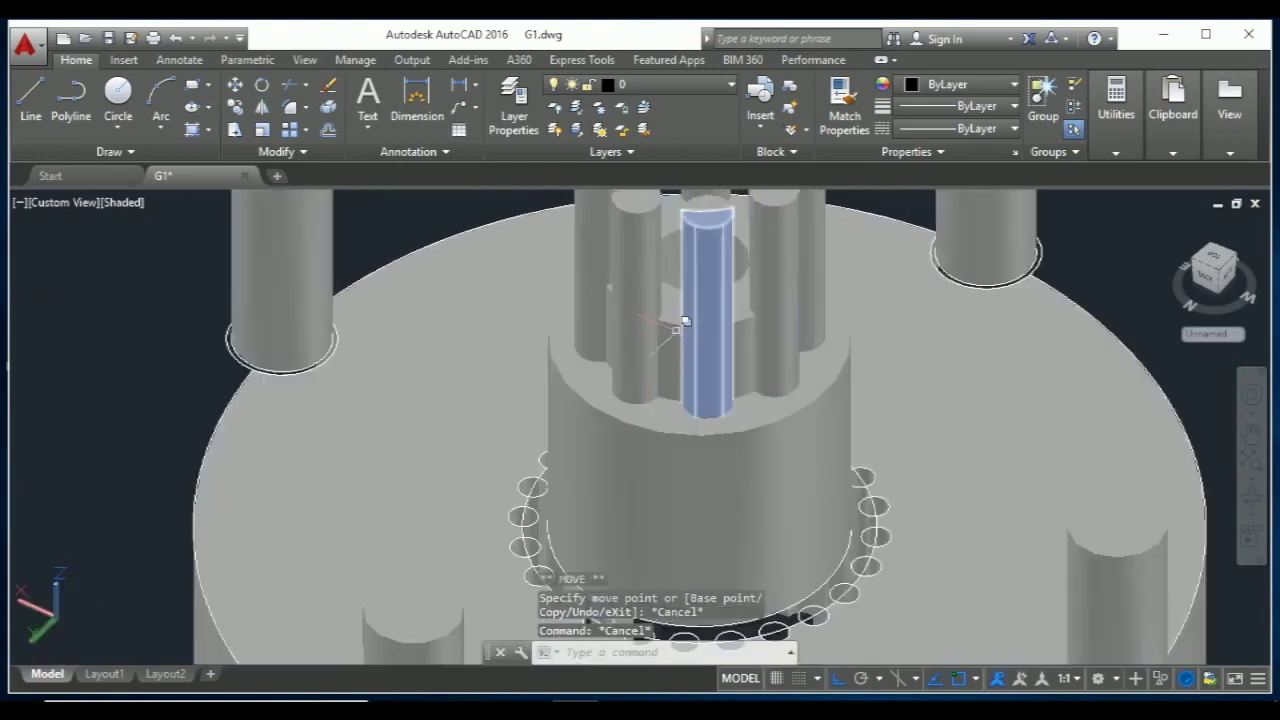
{"action": "left_click", "coordinate": [684, 321]}
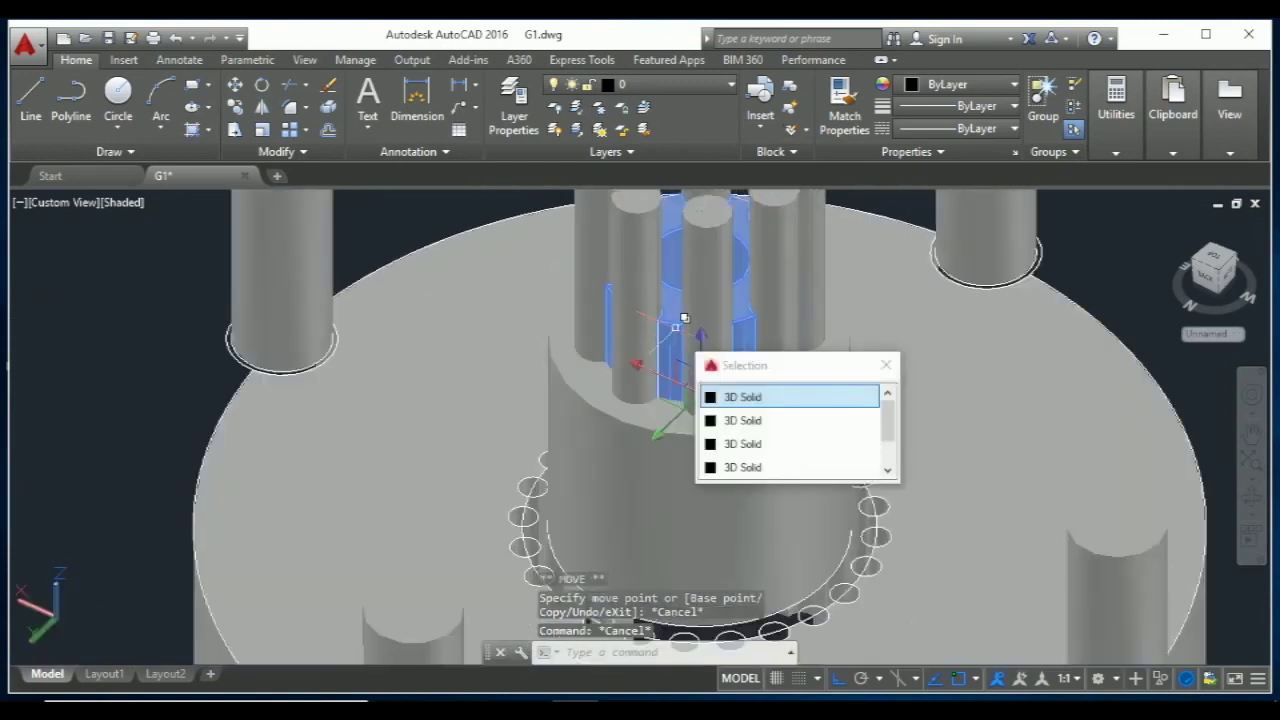
{"action": "key", "text": "Escape"}
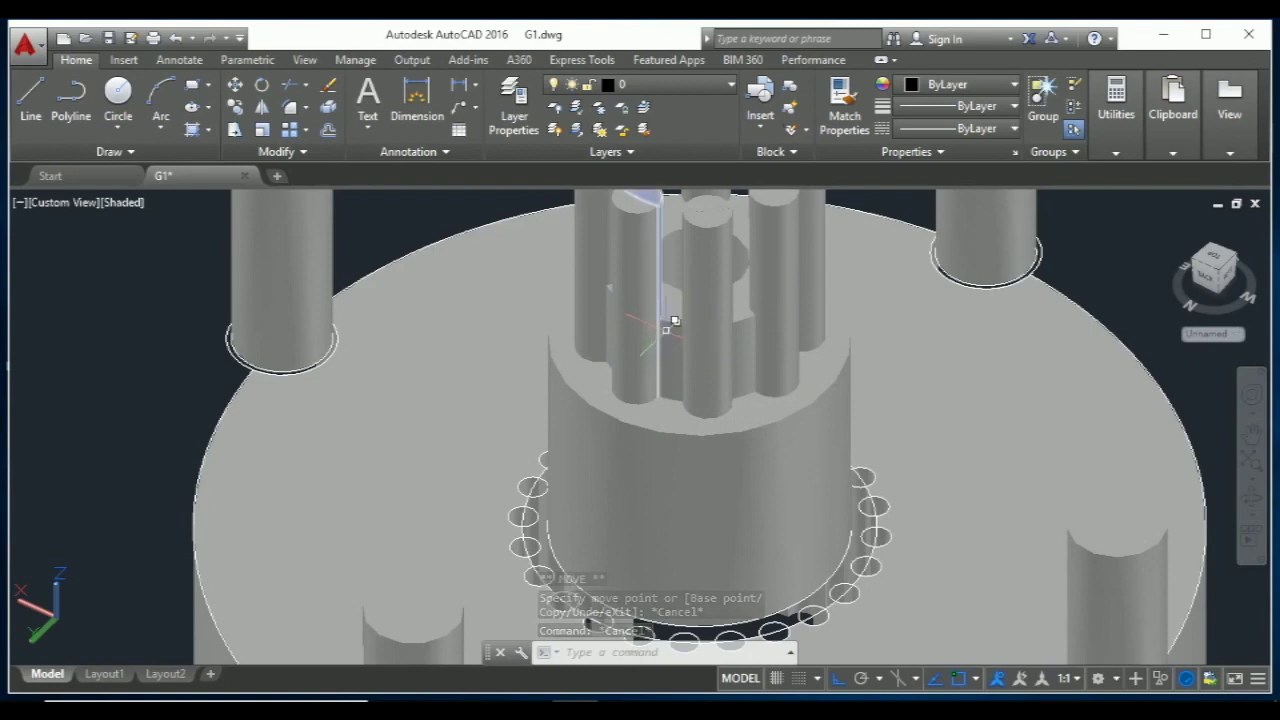
{"action": "left_click", "coordinate": [666, 334]}
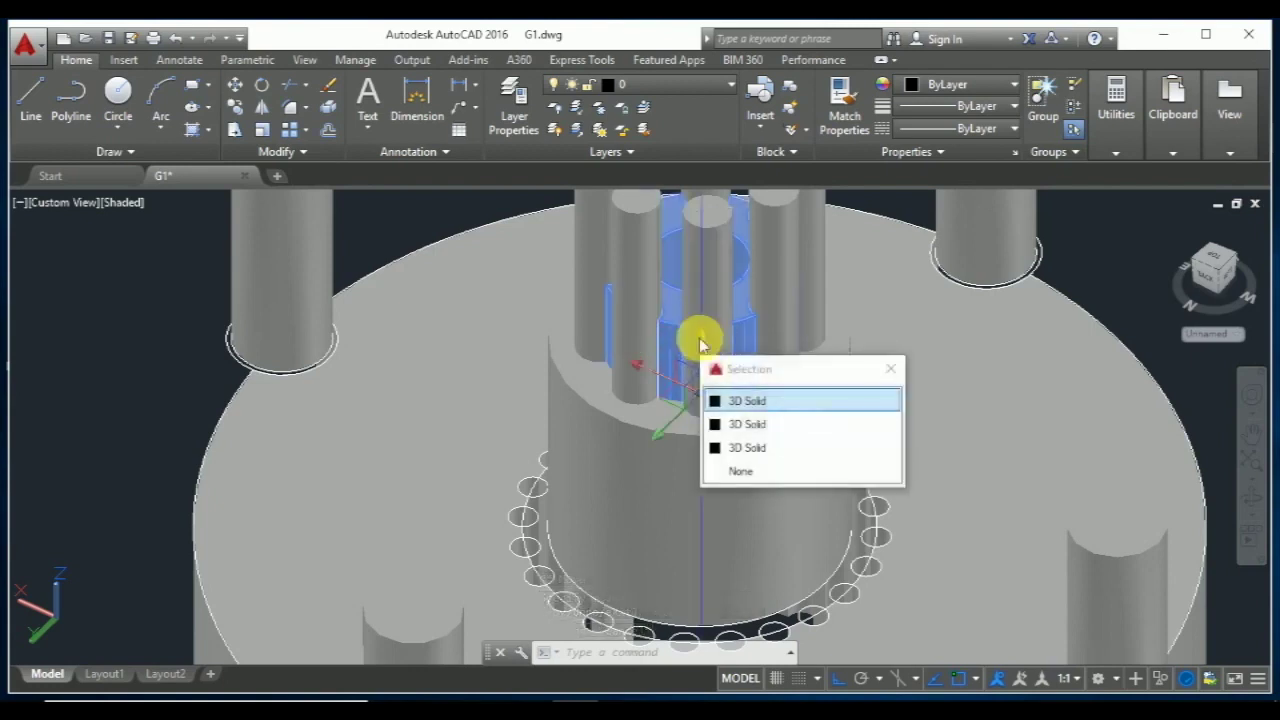
{"action": "left_click", "coordinate": [700, 318]}
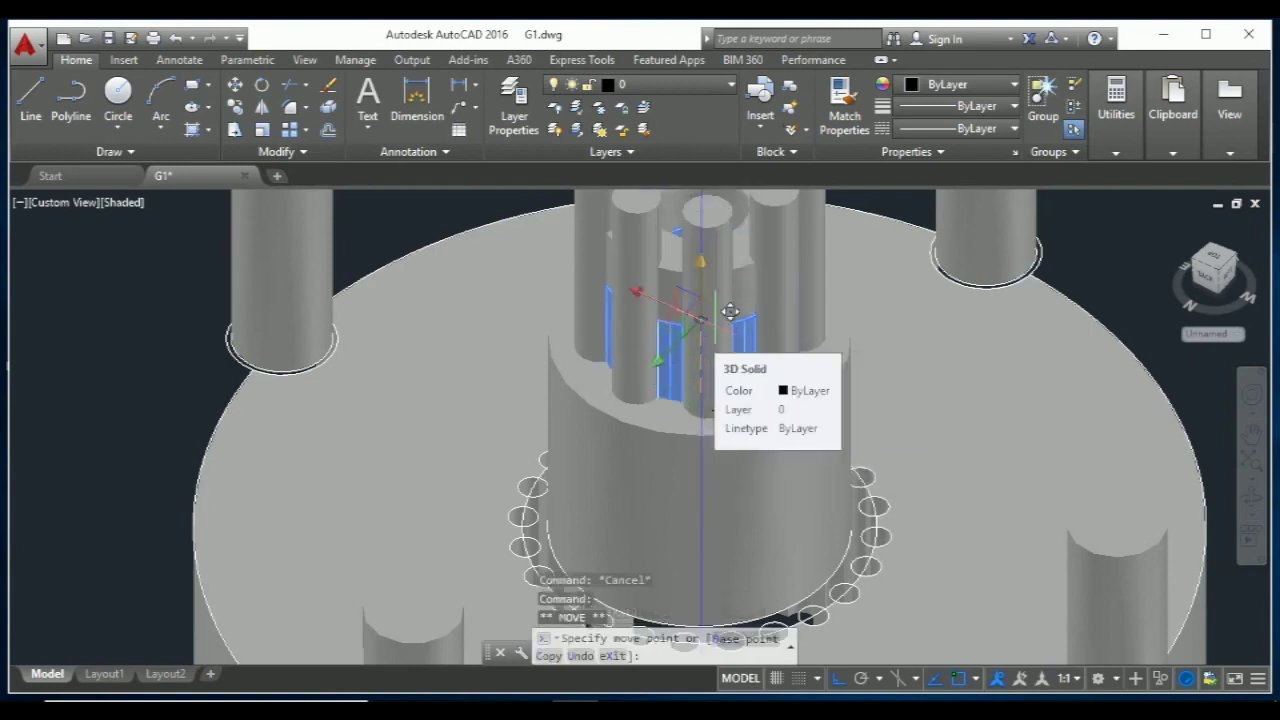
{"action": "scroll", "coordinate": [731, 308], "scroll_direction": "down", "scroll_amount": 3}
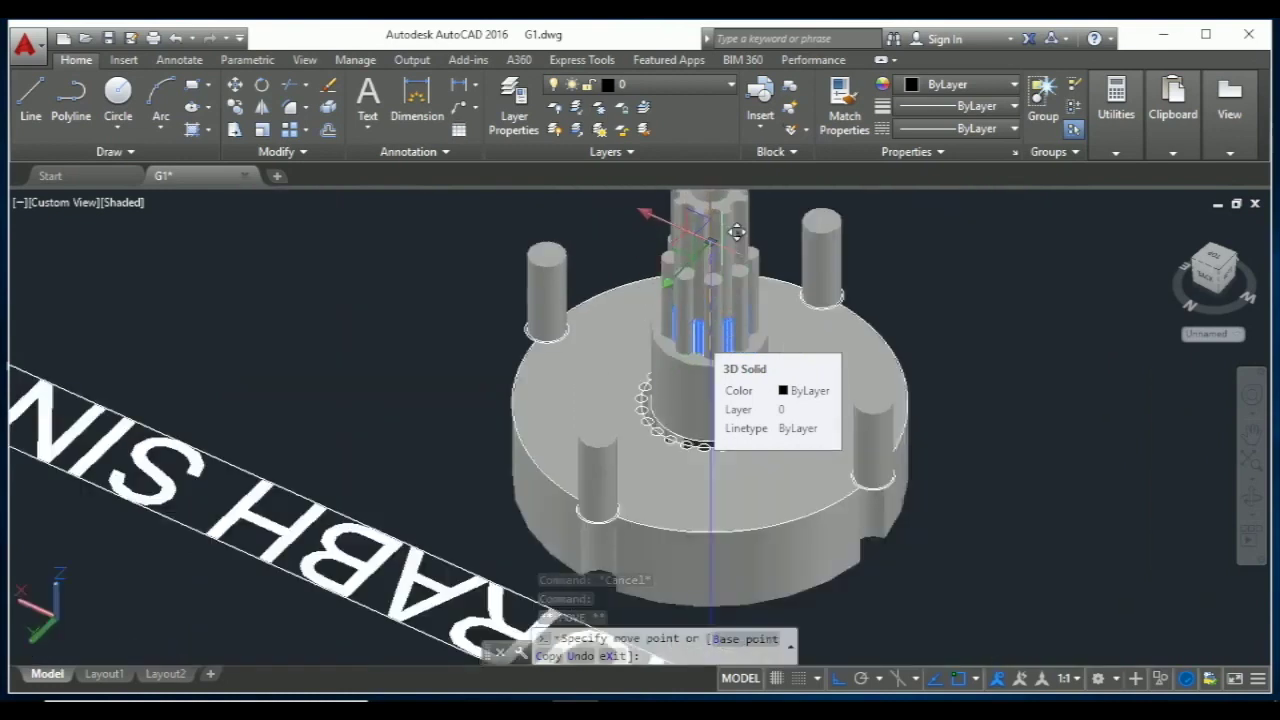
{"action": "scroll", "coordinate": [736, 232], "scroll_direction": "down", "scroll_amount": 2}
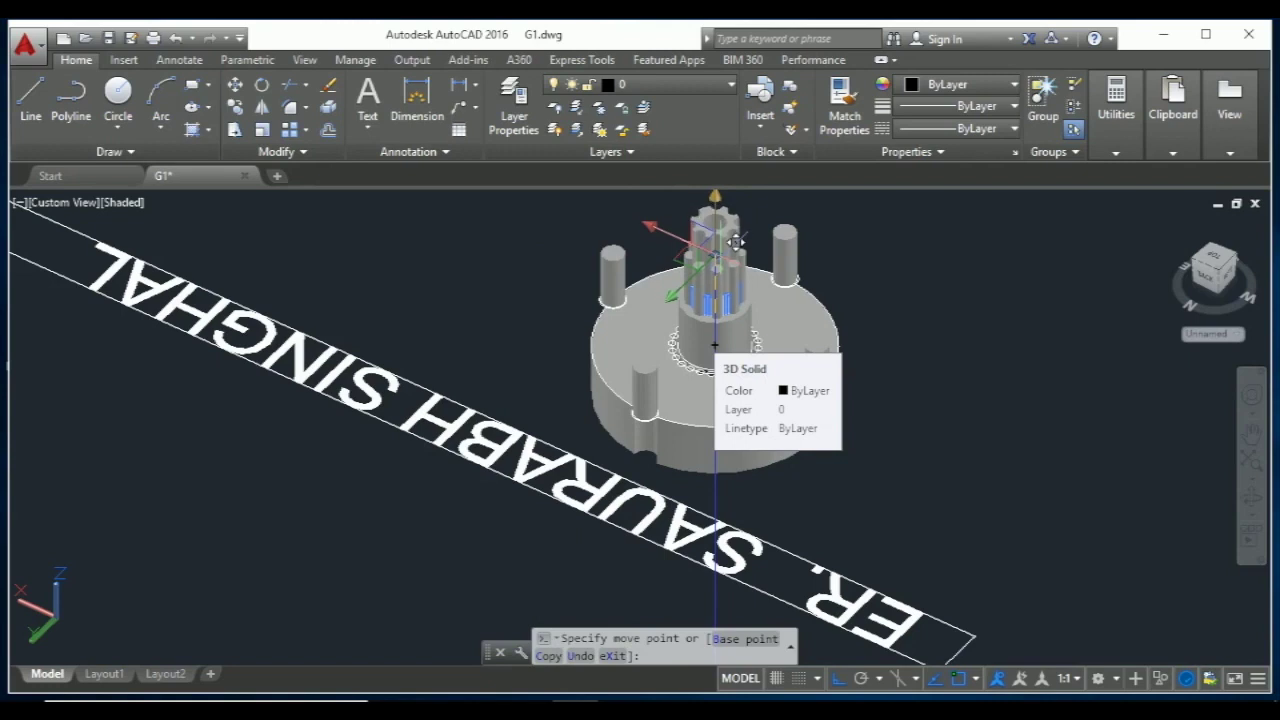
{"action": "scroll", "coordinate": [714, 345], "scroll_direction": "up", "scroll_amount": 1}
{"action": "scroll", "coordinate": [714, 345], "scroll_direction": "up", "scroll_amount": 2}
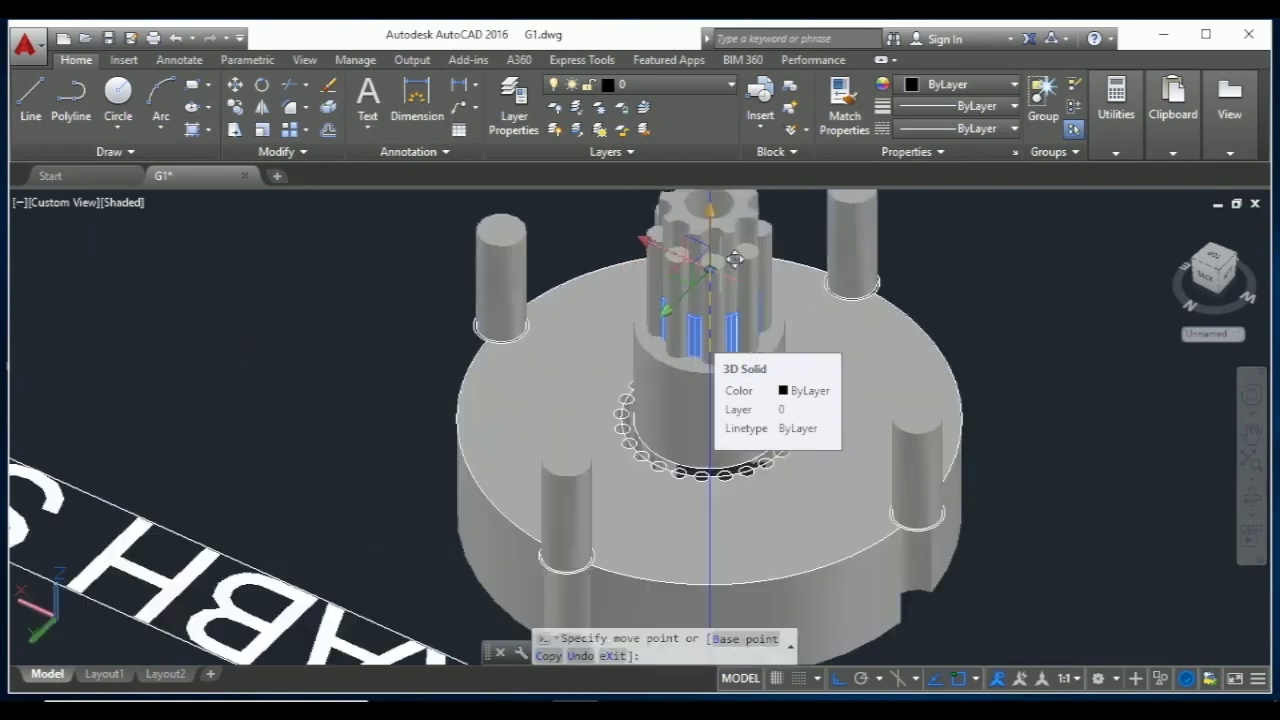
{"action": "scroll", "coordinate": [735, 247], "scroll_direction": "down", "scroll_amount": 1}
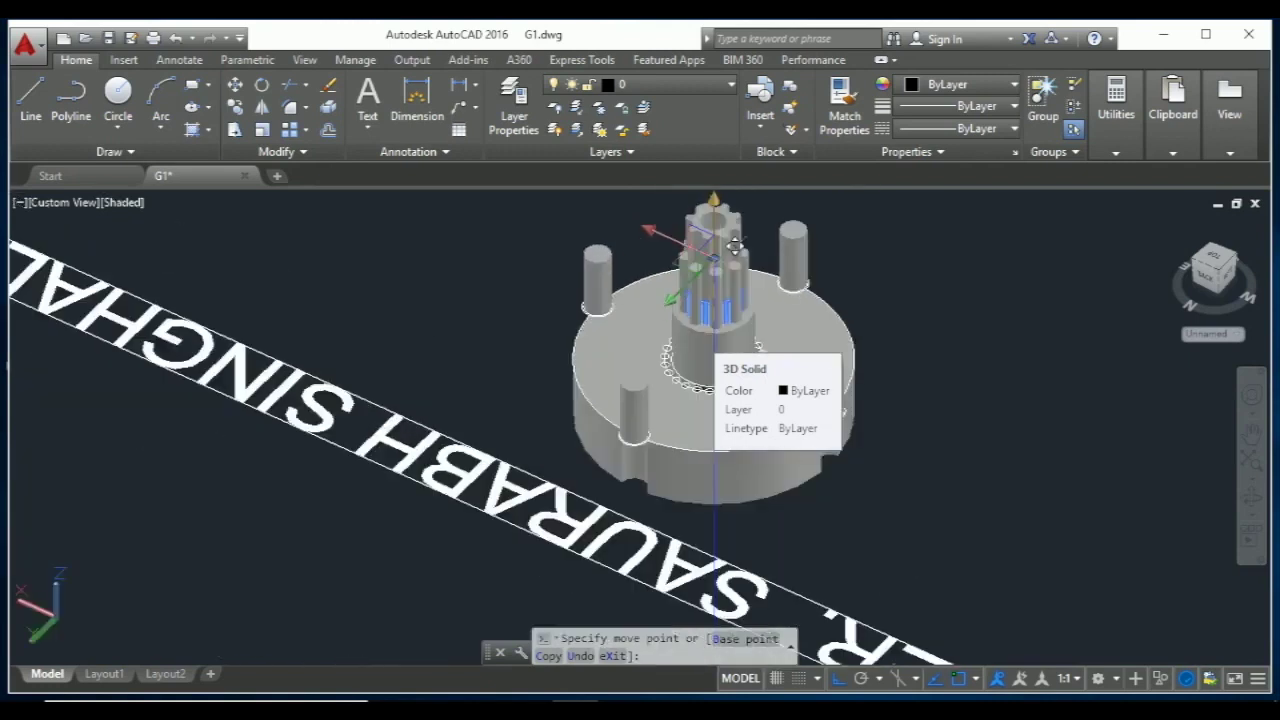
{"action": "scroll", "coordinate": [736, 224], "scroll_direction": "up", "scroll_amount": 2}
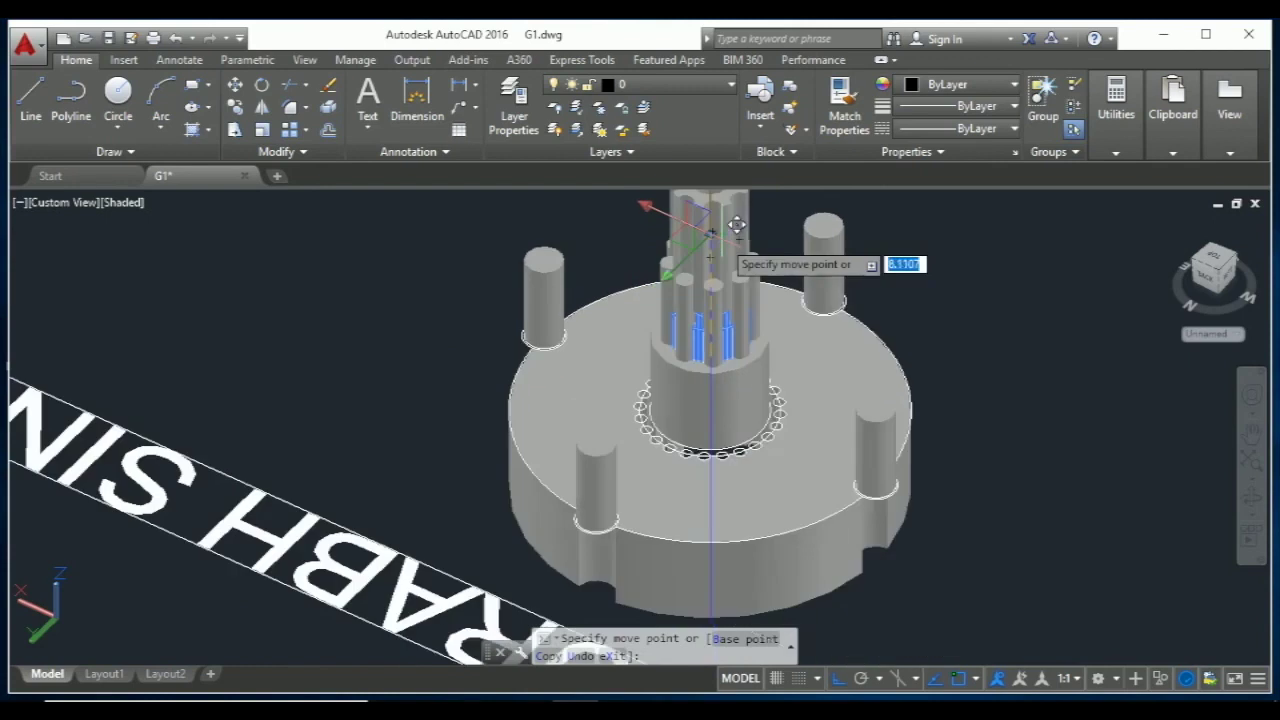
{"action": "scroll", "coordinate": [736, 224], "scroll_direction": "down", "scroll_amount": 2}
{"action": "scroll", "coordinate": [760, 260], "scroll_direction": "down", "scroll_amount": 1}
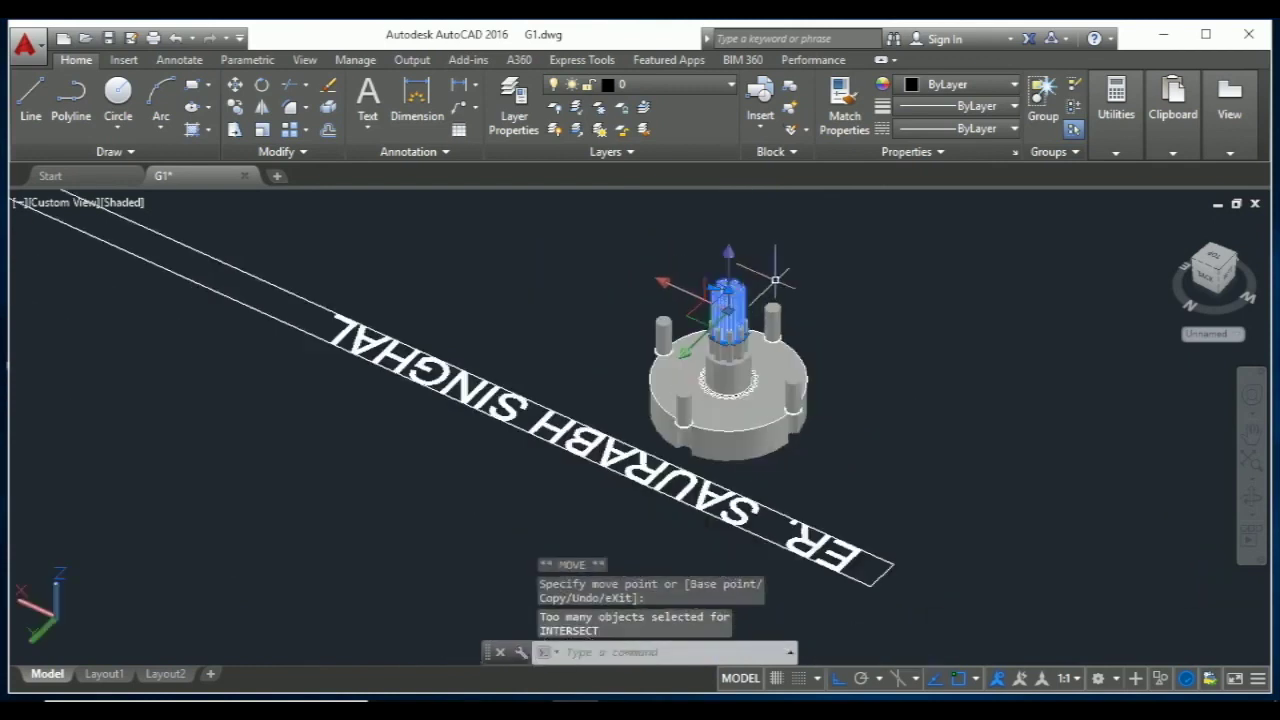
{"action": "scroll", "coordinate": [775, 280], "scroll_direction": "up", "scroll_amount": 2}
{"action": "key", "text": "Escape"}
{"action": "key", "text": "Escape"}
{"action": "scroll", "coordinate": [760, 392], "scroll_direction": "up", "scroll_amount": 3}
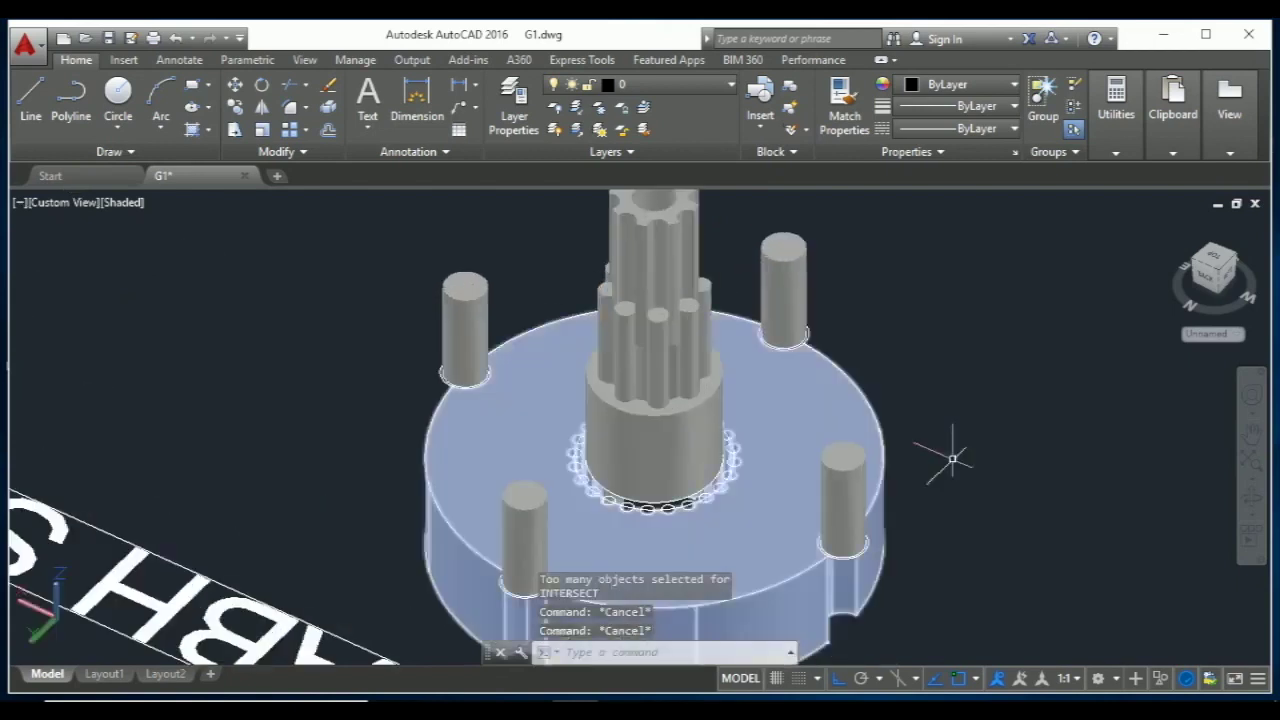
{"action": "left_click", "coordinate": [1254, 505]}
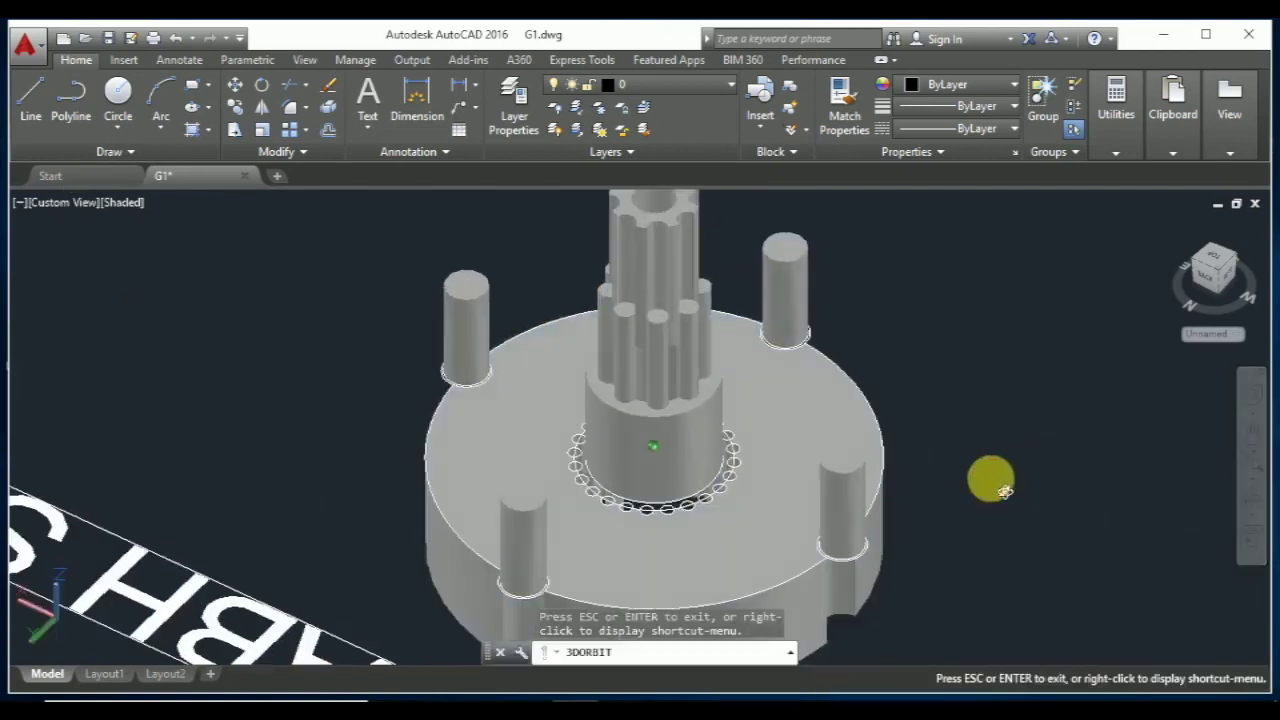
{"action": "mouse_move", "coordinate": [985, 477]}
{"action": "left_mouse_down"}
{"action": "mouse_move", "coordinate": [920, 486]}
{"action": "mouse_move", "coordinate": [823, 443]}
{"action": "mouse_move", "coordinate": [563, 457]}
{"action": "mouse_move", "coordinate": [650, 500]}
{"action": "mouse_move", "coordinate": [667, 478]}
{"action": "left_mouse_up"}
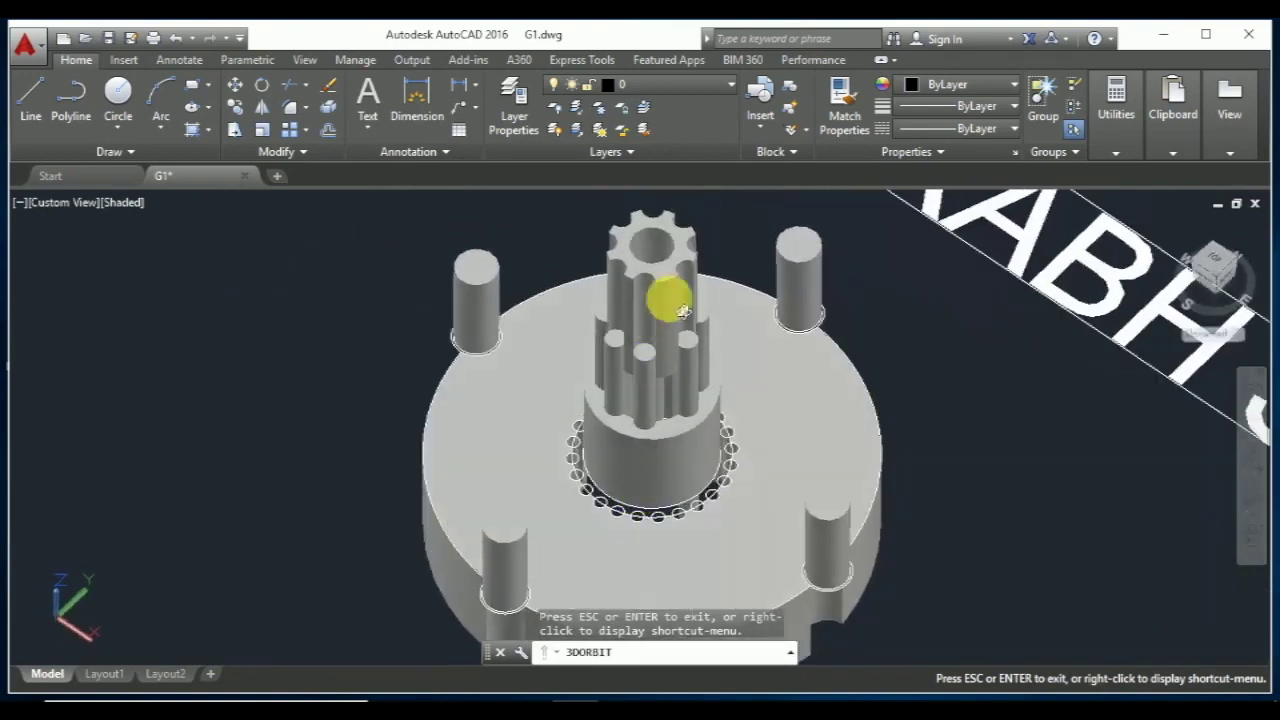
{"action": "key", "text": "Escape"}
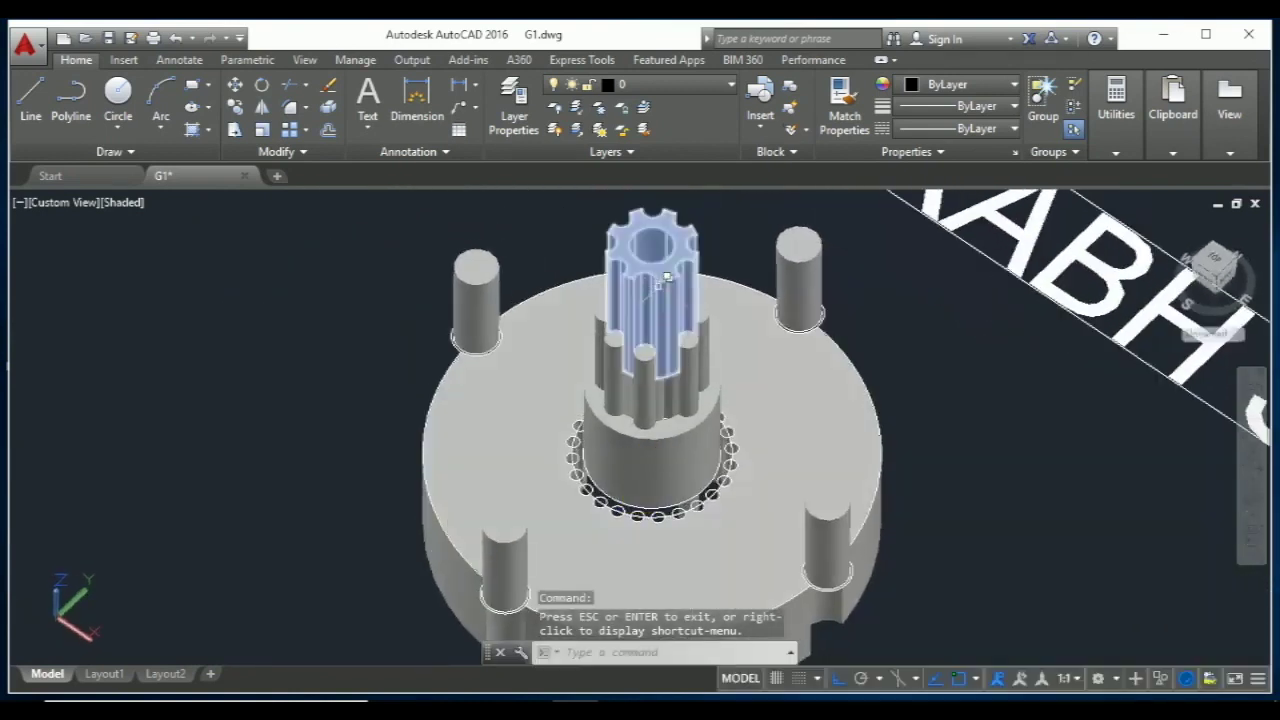
{"action": "left_click", "coordinate": [659, 285]}
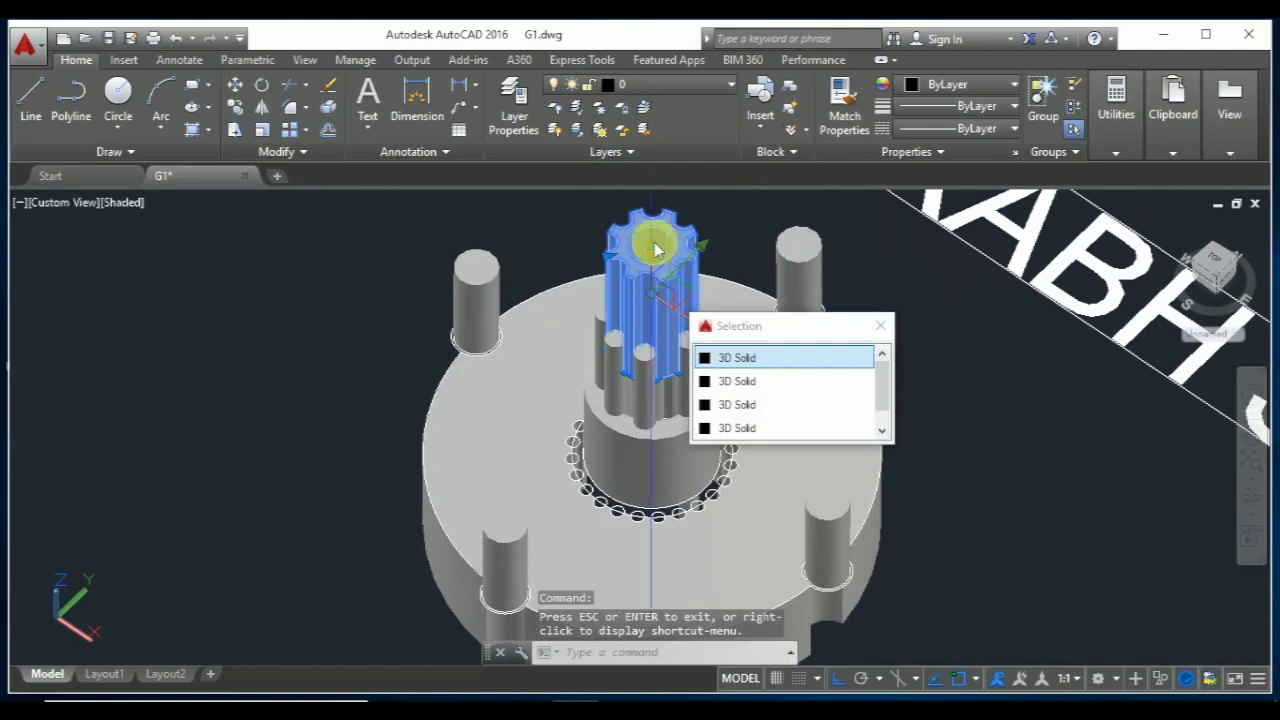
{"action": "left_click", "coordinate": [652, 250]}
{"action": "left_click", "coordinate": [652, 250]}
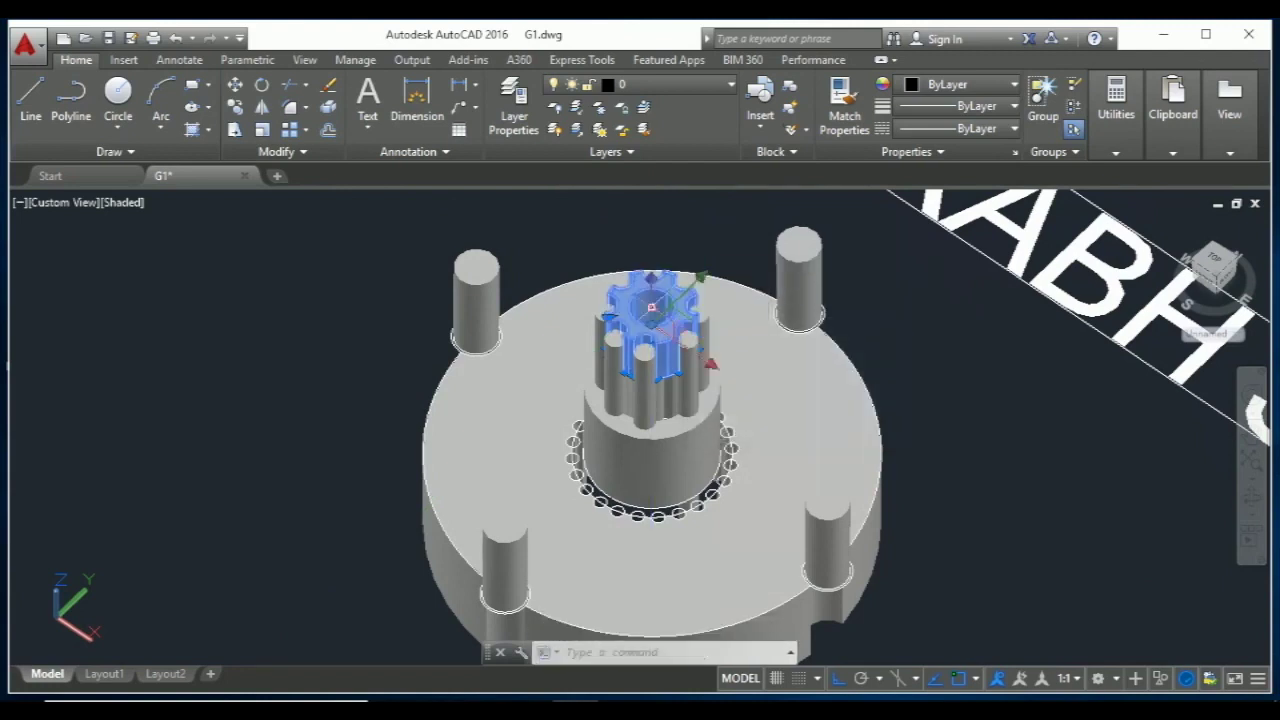
{"action": "key", "text": "Escape"}
{"action": "scroll", "coordinate": [897, 481], "scroll_direction": "up", "scroll_amount": 2}
{"action": "scroll", "coordinate": [897, 481], "scroll_direction": "up", "scroll_amount": 1}
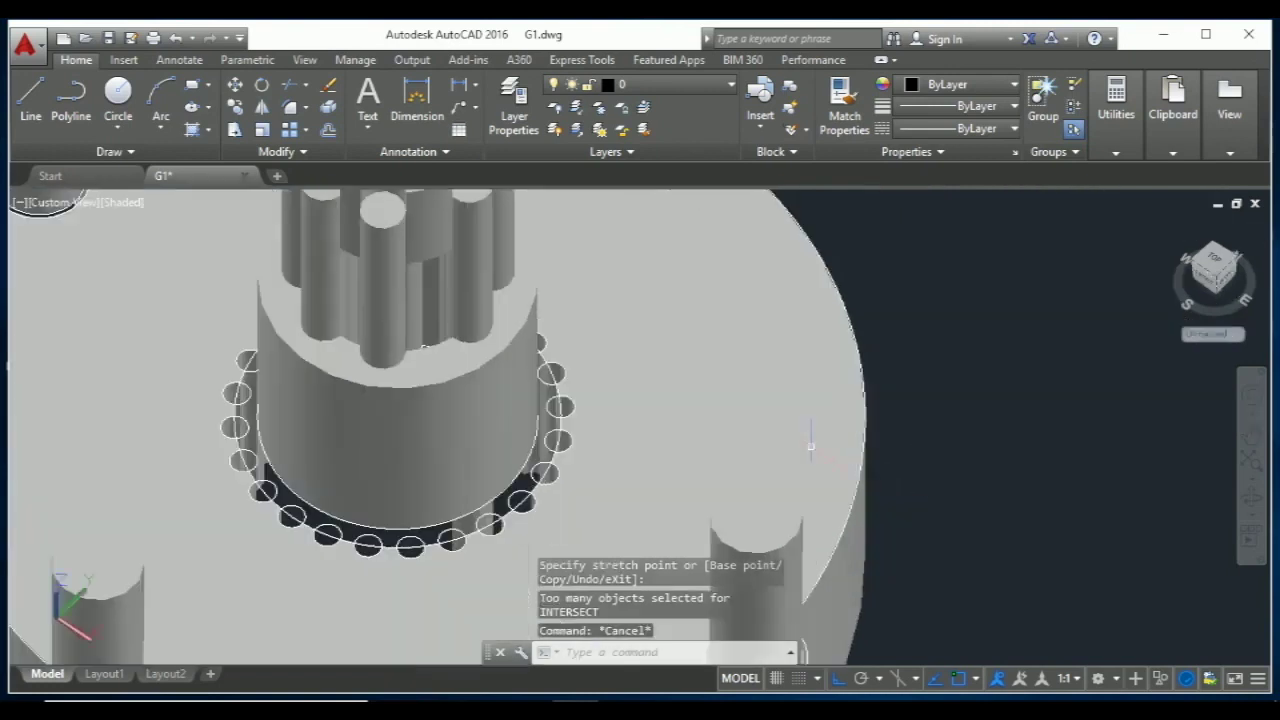
{"action": "scroll", "coordinate": [809, 440], "scroll_direction": "down", "scroll_amount": 4}
{"action": "scroll", "coordinate": [774, 450], "scroll_direction": "up", "scroll_amount": 2}
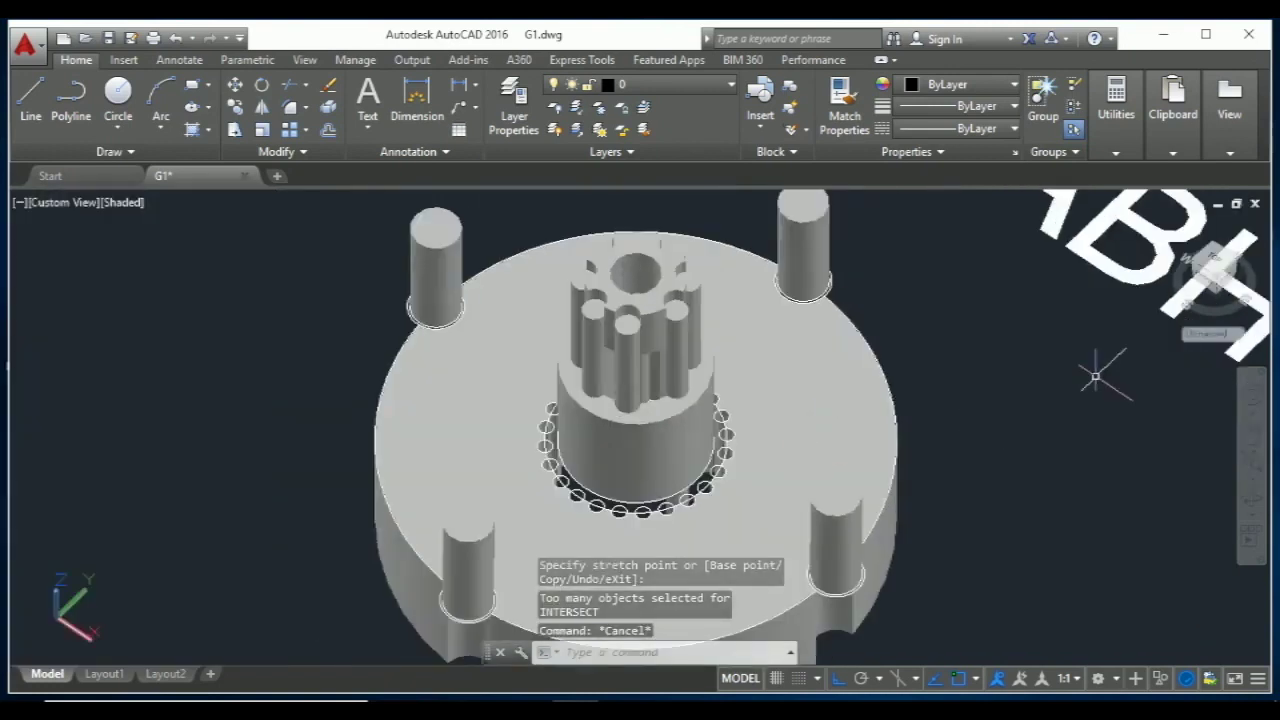
{"action": "left_click", "coordinate": [1078, 440]}
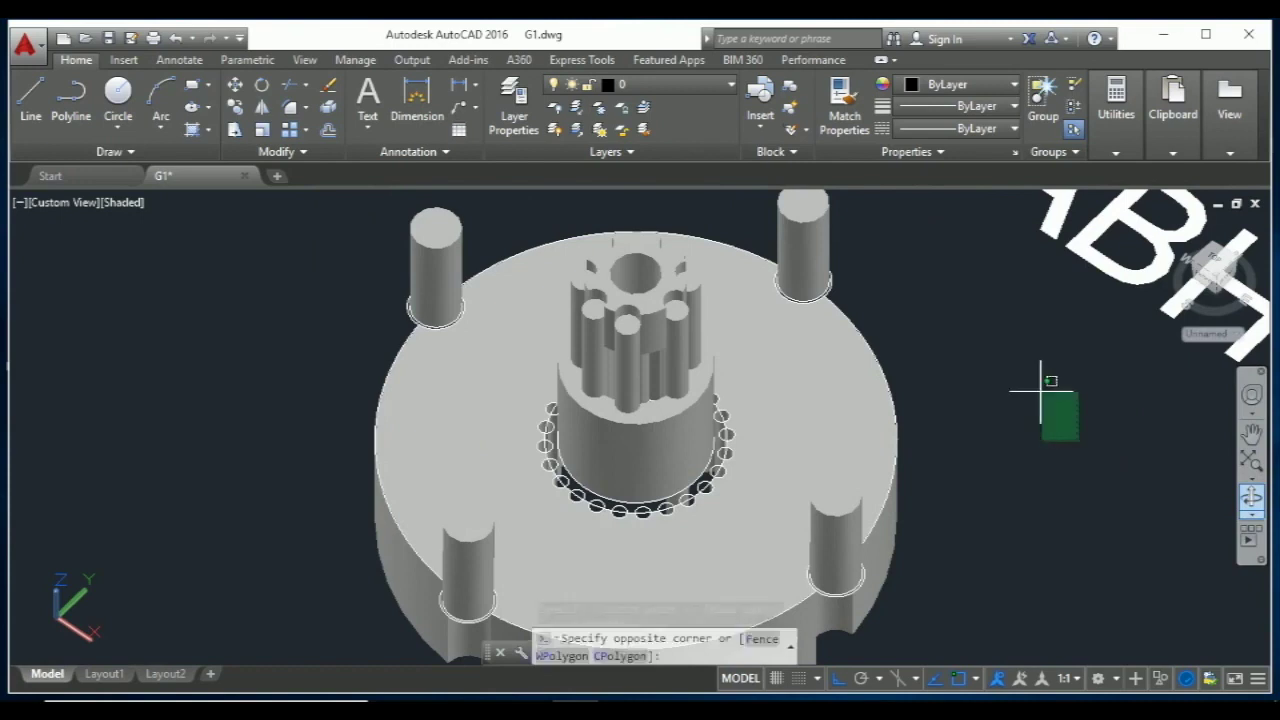
{"action": "key", "text": "Escape"}
{"action": "left_click", "coordinate": [1245, 508]}
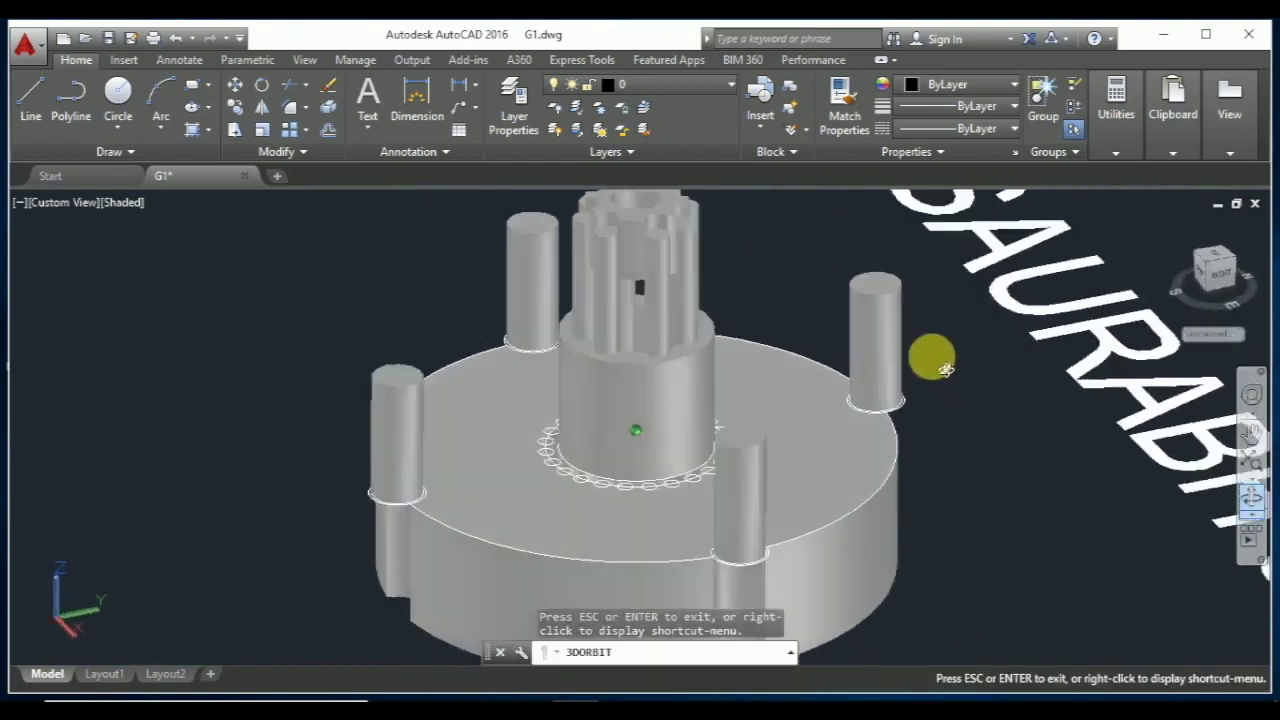
{"action": "mouse_move", "coordinate": [934, 357]}
{"action": "left_mouse_down"}
{"action": "mouse_move", "coordinate": [848, 385]}
{"action": "mouse_move", "coordinate": [1018, 396]}
{"action": "mouse_move", "coordinate": [864, 382]}
{"action": "left_mouse_up"}
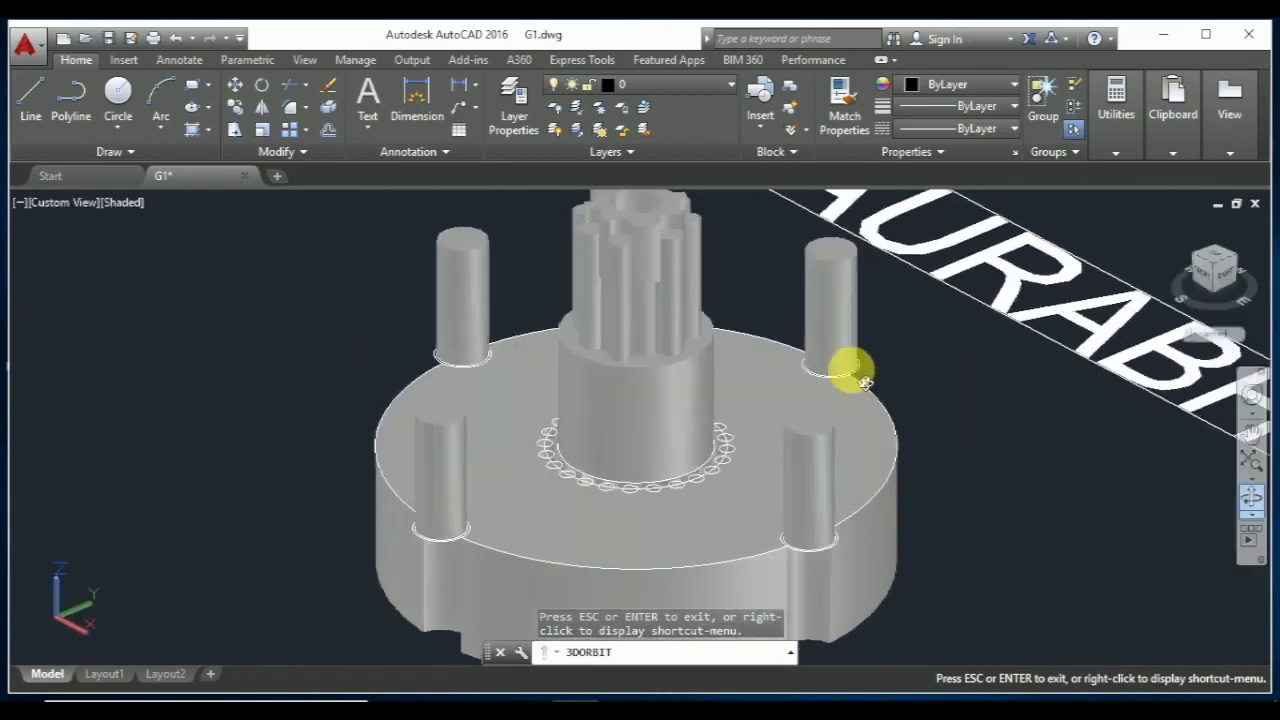
{"action": "left_click_drag", "start_coordinate": [722, 272], "coordinate": [791, 356]}
{"action": "mouse_move", "coordinate": [748, 244]}
{"action": "left_mouse_down"}
{"action": "mouse_move", "coordinate": [641, 172]}
{"action": "mouse_move", "coordinate": [700, 286]}
{"action": "left_mouse_up"}
{"action": "key", "text": "Escape"}
{"action": "left_click", "coordinate": [663, 286]}
{"action": "scroll", "coordinate": [663, 286], "scroll_direction": "down", "scroll_amount": 4}
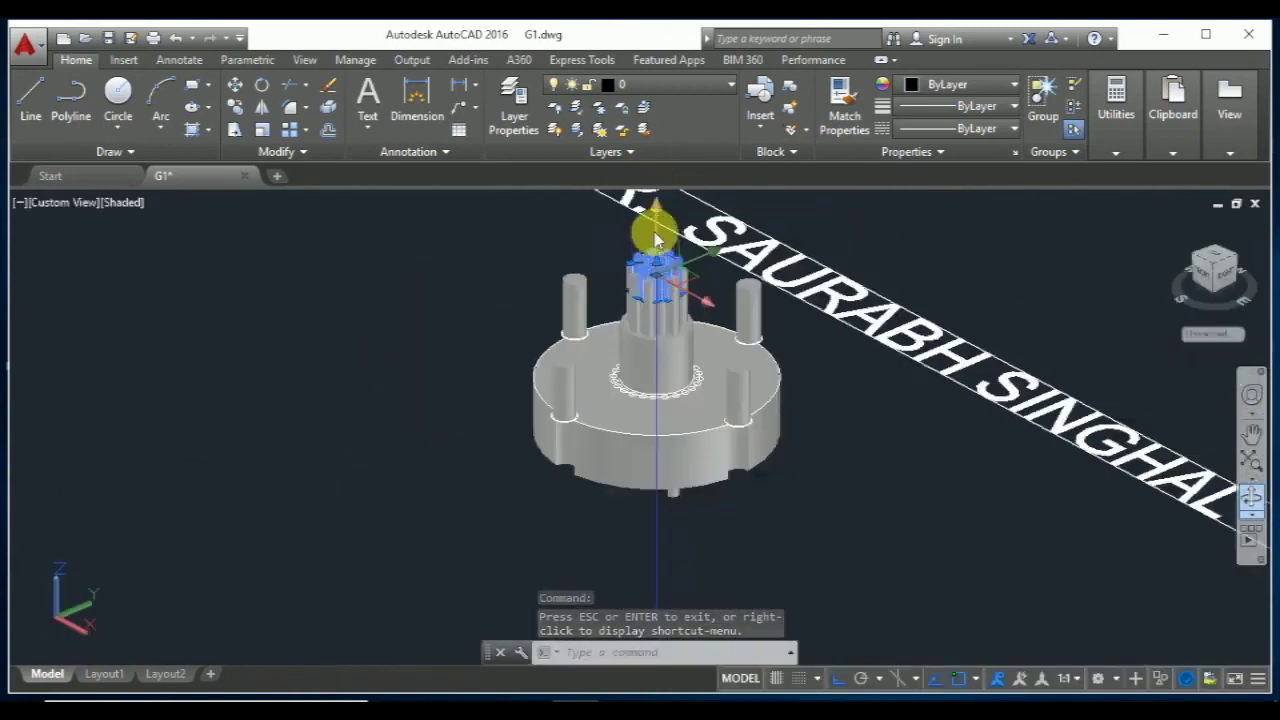
{"action": "scroll", "coordinate": [680, 320], "scroll_direction": "up", "scroll_amount": 8}
{"action": "left_click", "coordinate": [680, 320]}
{"action": "left_click", "coordinate": [662, 272]}
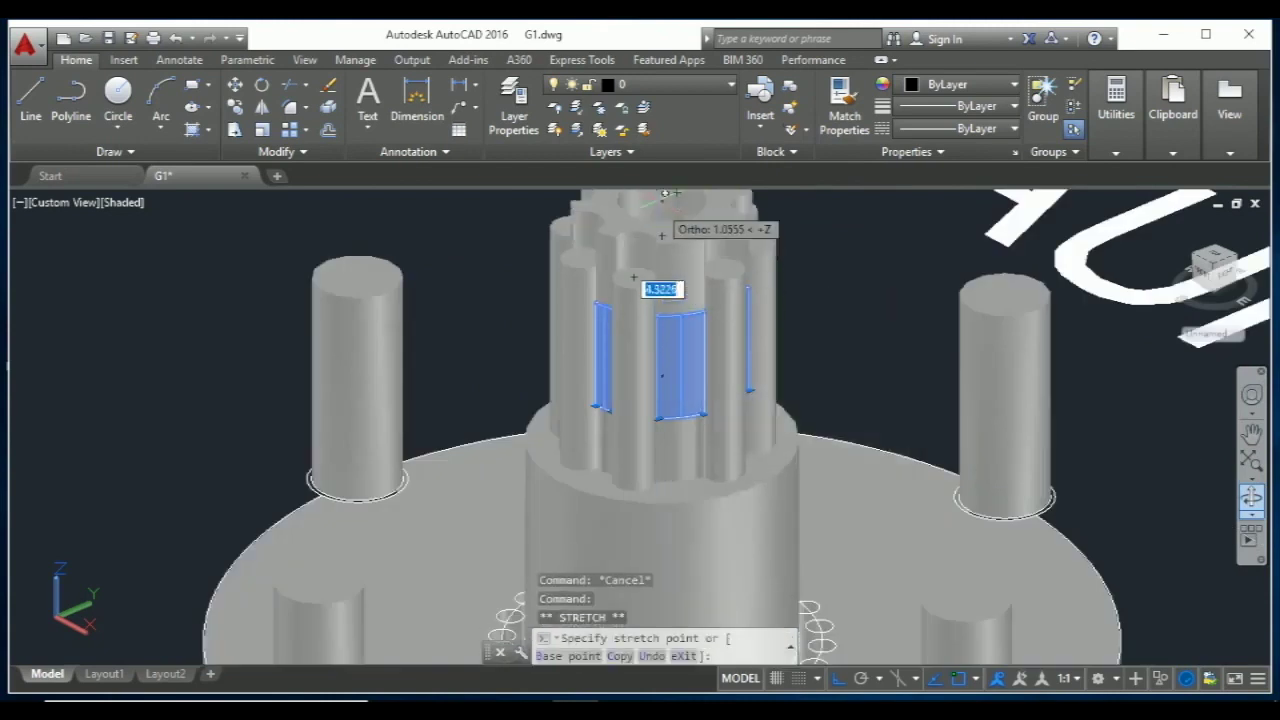
{"action": "scroll", "coordinate": [662, 200], "scroll_direction": "down", "scroll_amount": 2}
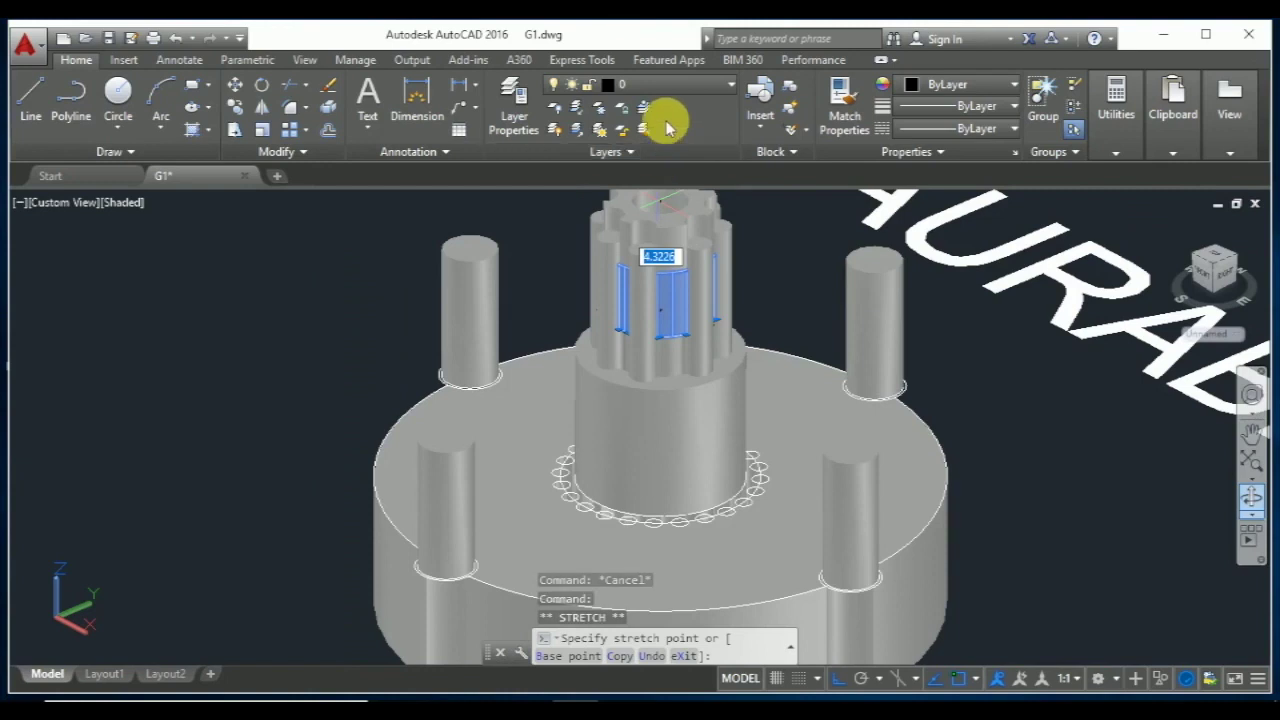
{"action": "scroll", "coordinate": [660, 305], "scroll_direction": "down", "scroll_amount": 2}
{"action": "scroll", "coordinate": [675, 298], "scroll_direction": "down", "scroll_amount": 1}
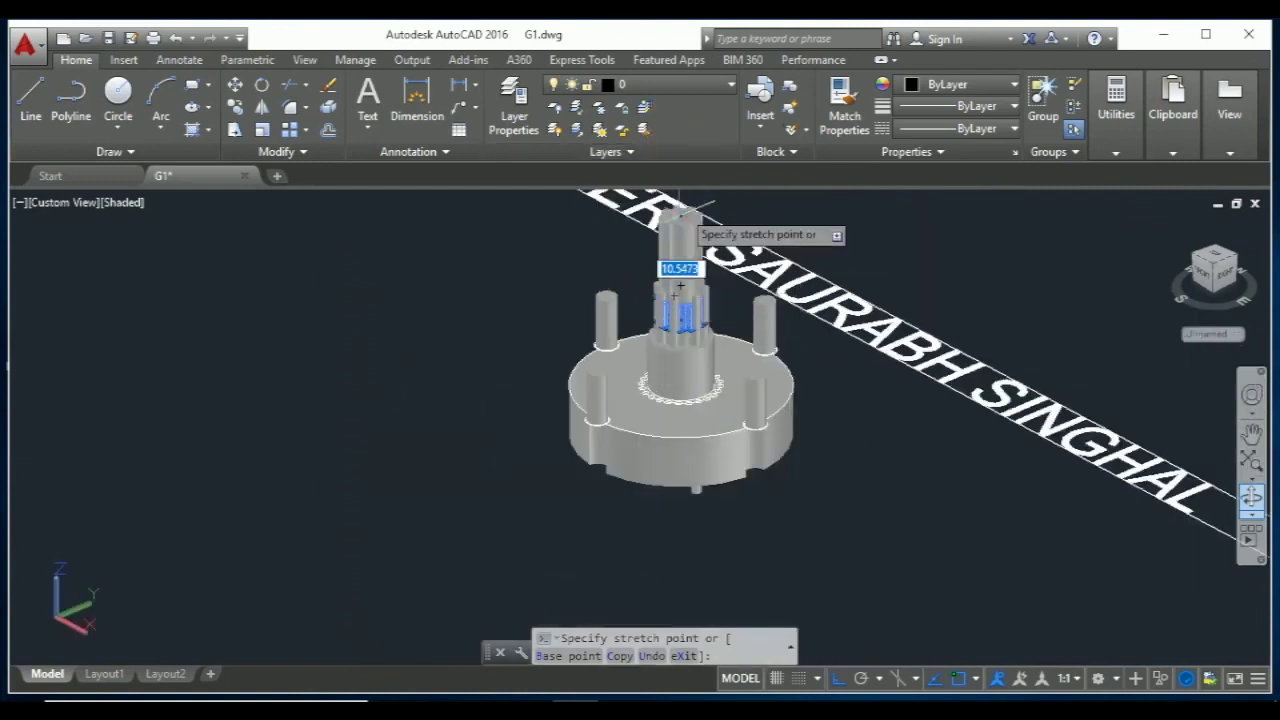
{"action": "key", "text": "BackSpace"}
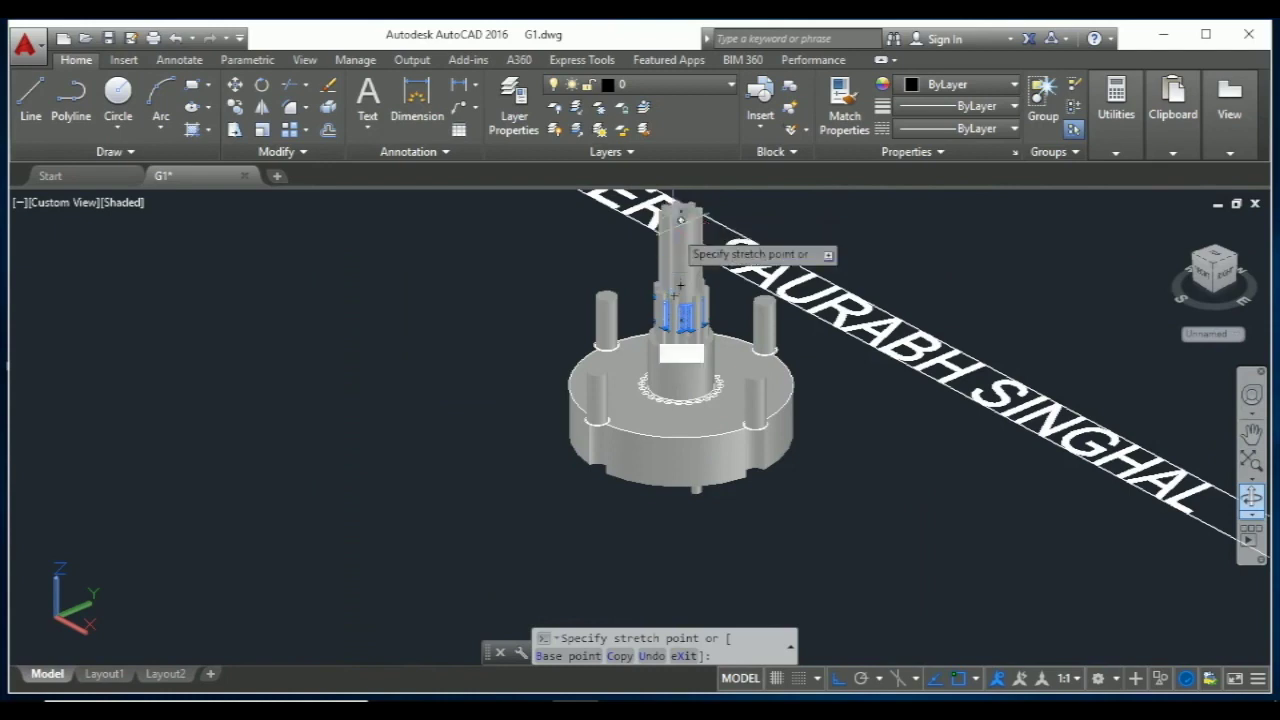
{"action": "left_click", "coordinate": [681, 265]}
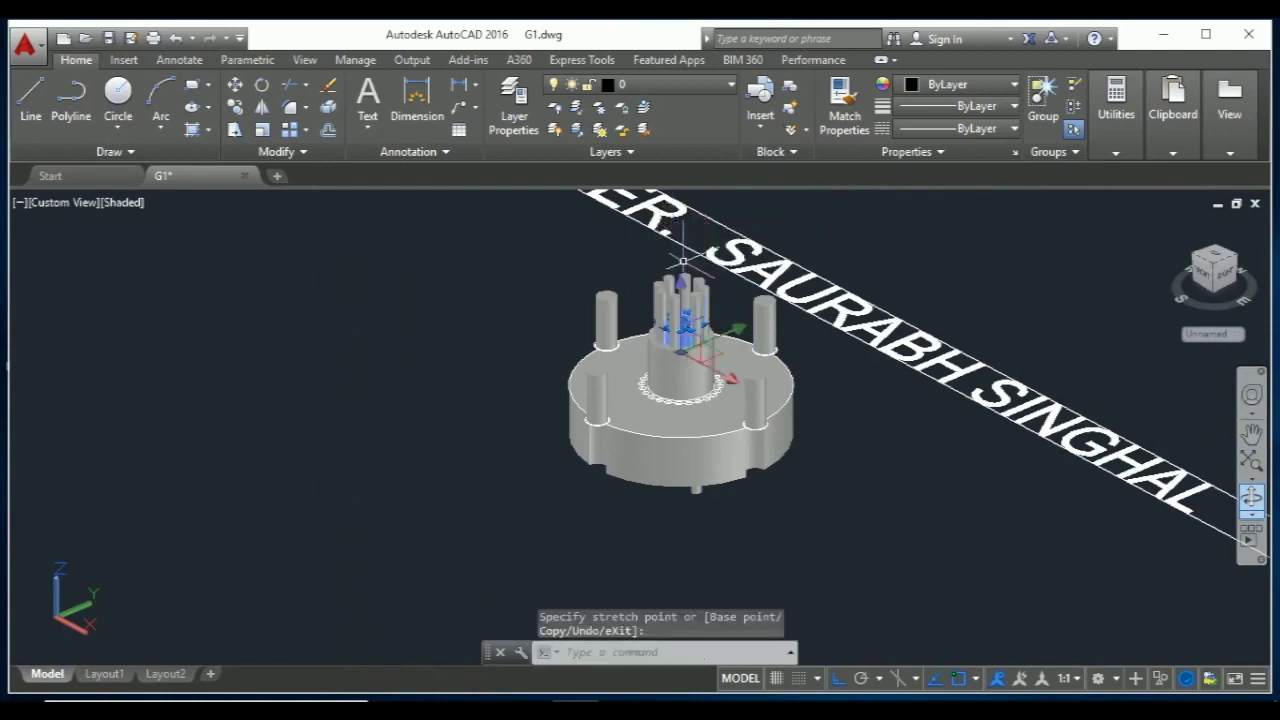
{"action": "key", "text": "ctrl+z"}
{"action": "key", "text": "ctrl+z"}
{"action": "key", "text": "ctrl+z"}
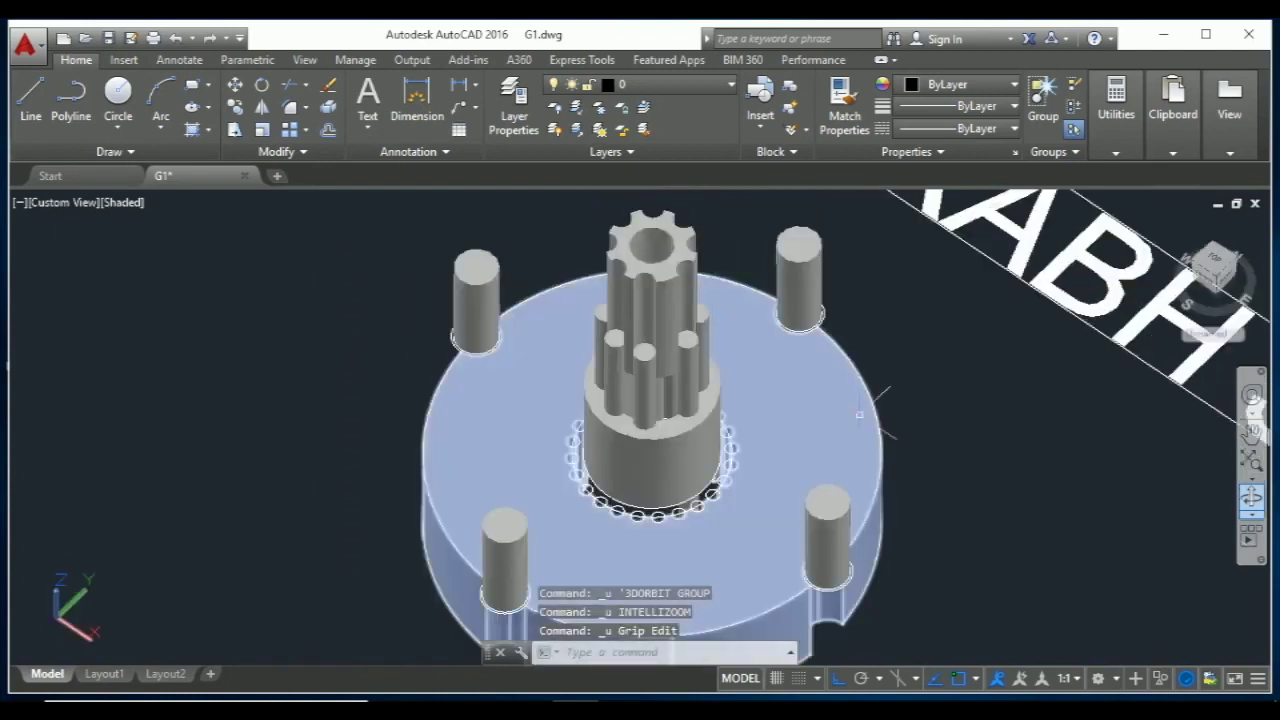
{"action": "key", "text": "Escape"}
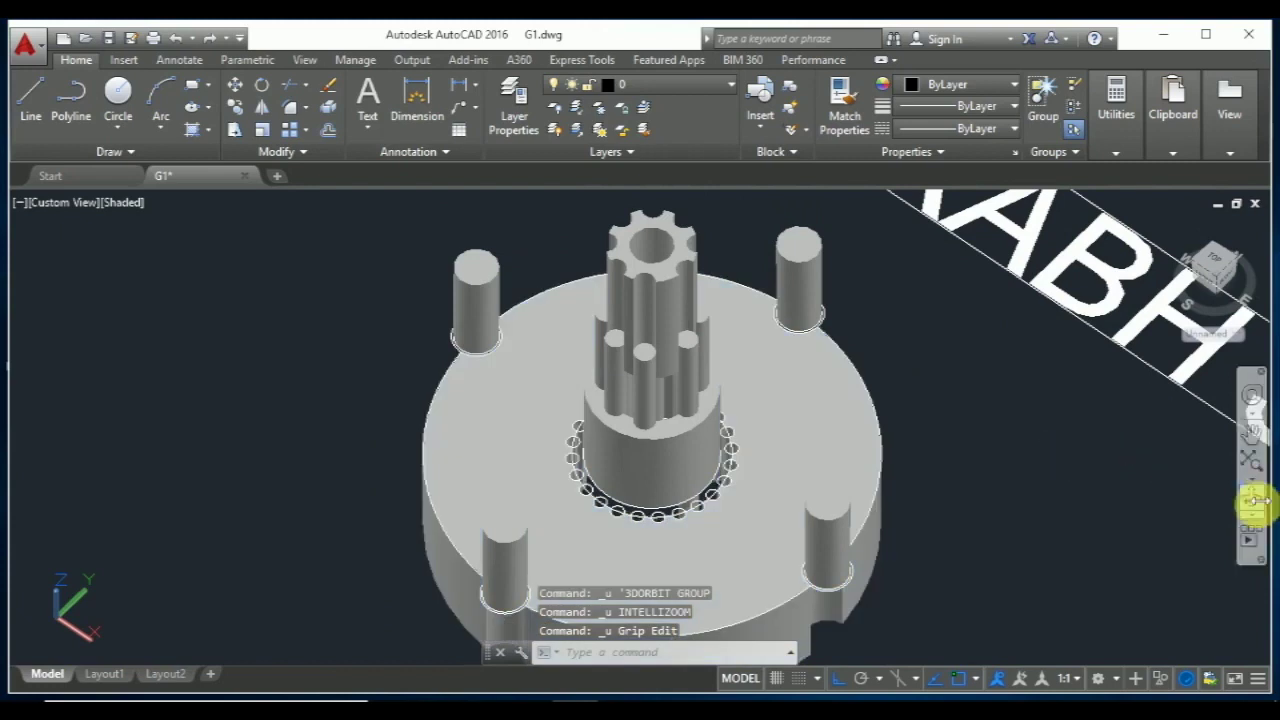
{"action": "left_click", "coordinate": [1254, 505]}
{"action": "mouse_move", "coordinate": [1040, 489]}
{"action": "left_mouse_down"}
{"action": "mouse_move", "coordinate": [907, 414]}
{"action": "mouse_move", "coordinate": [856, 405]}
{"action": "mouse_move", "coordinate": [797, 422]}
{"action": "mouse_move", "coordinate": [762, 462]}
{"action": "mouse_move", "coordinate": [716, 470]}
{"action": "left_mouse_up"}
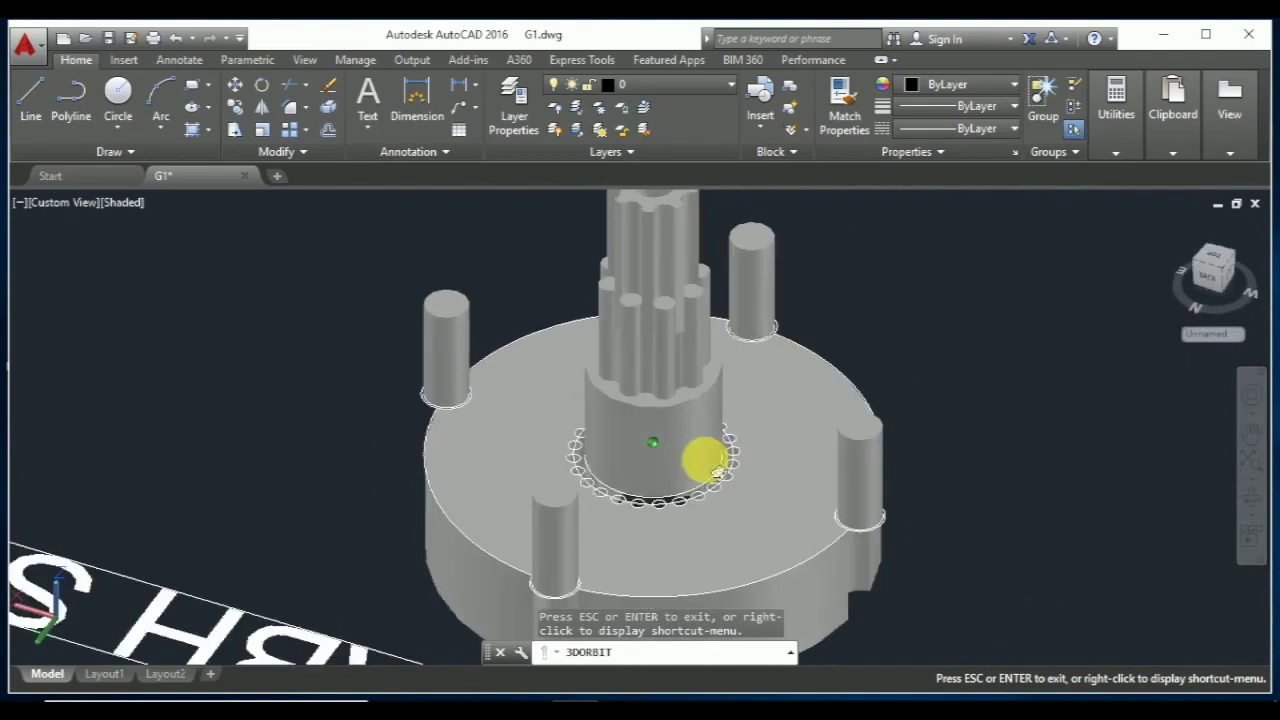
{"action": "key", "text": "Escape"}
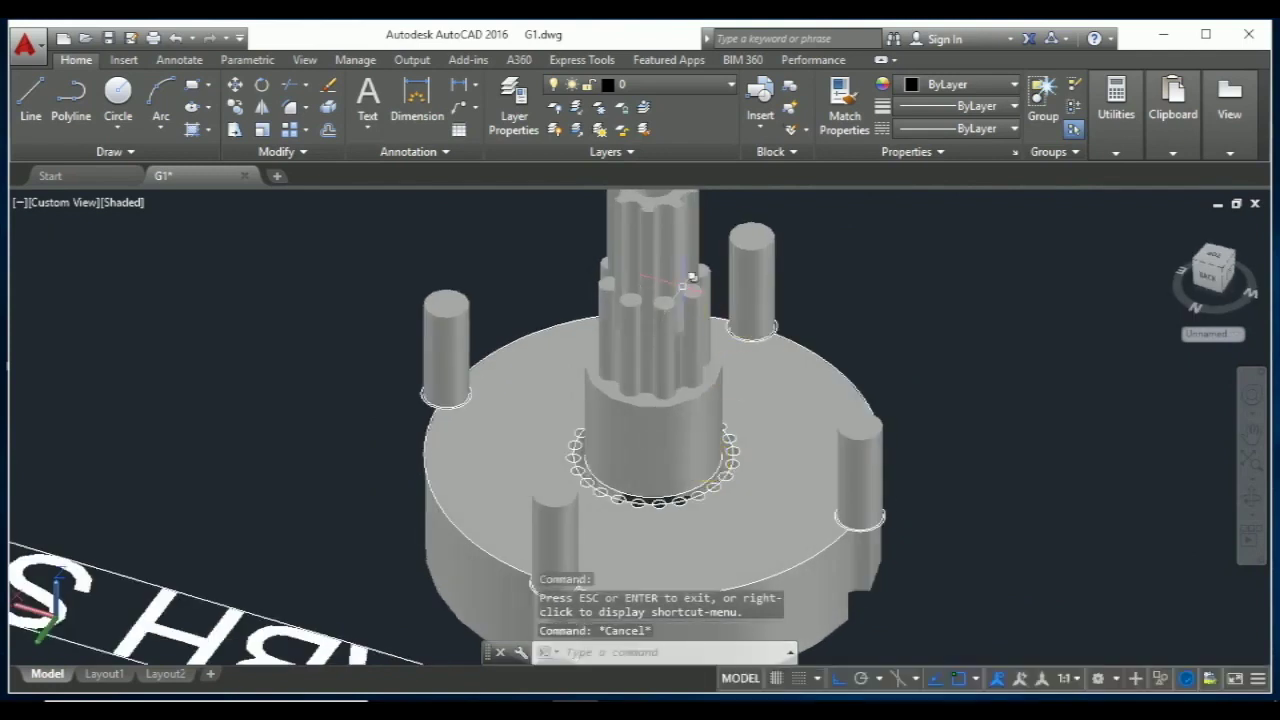
{"action": "left_click", "coordinate": [684, 289]}
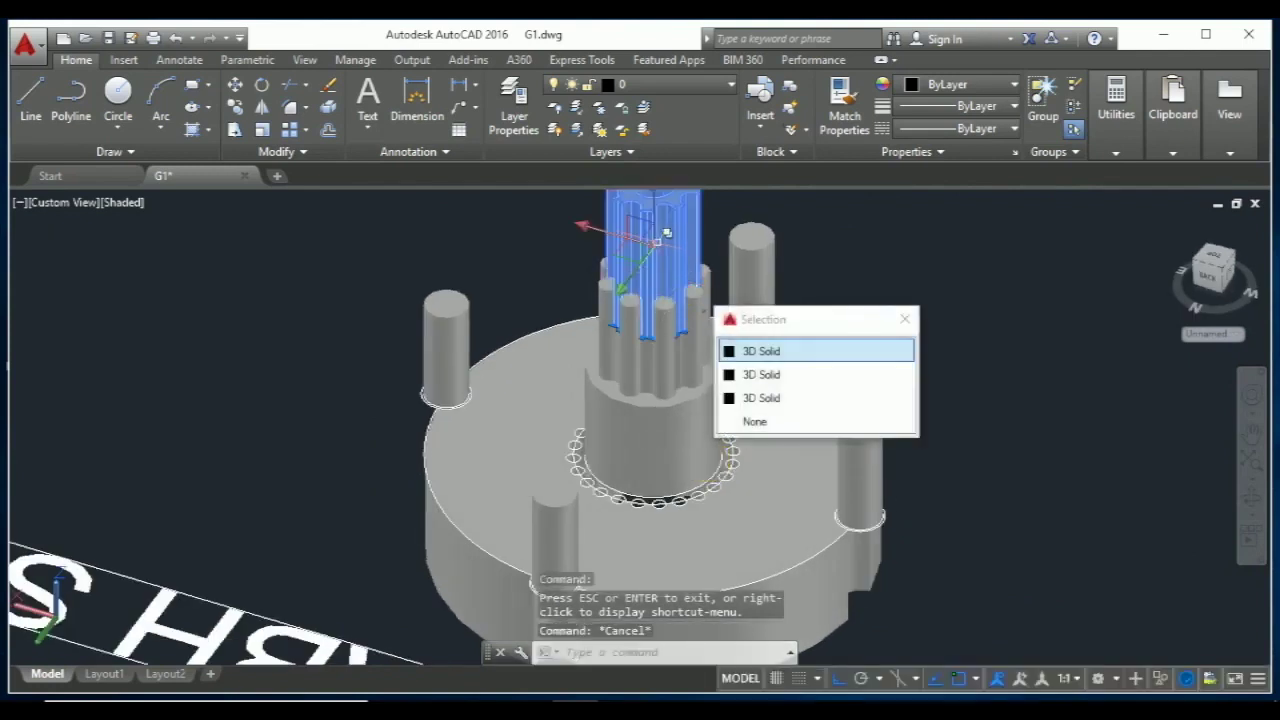
{"action": "scroll", "coordinate": [653, 240], "scroll_direction": "down", "scroll_amount": 2}
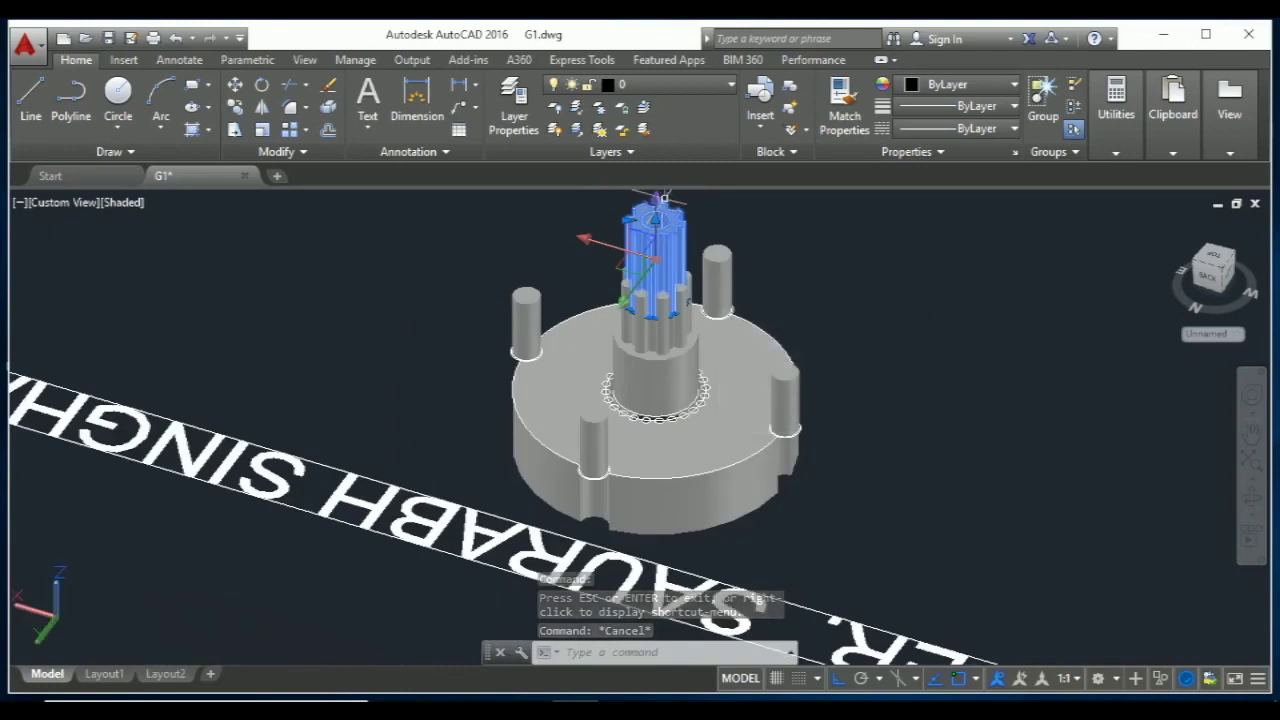
{"action": "left_click", "coordinate": [655, 258]}
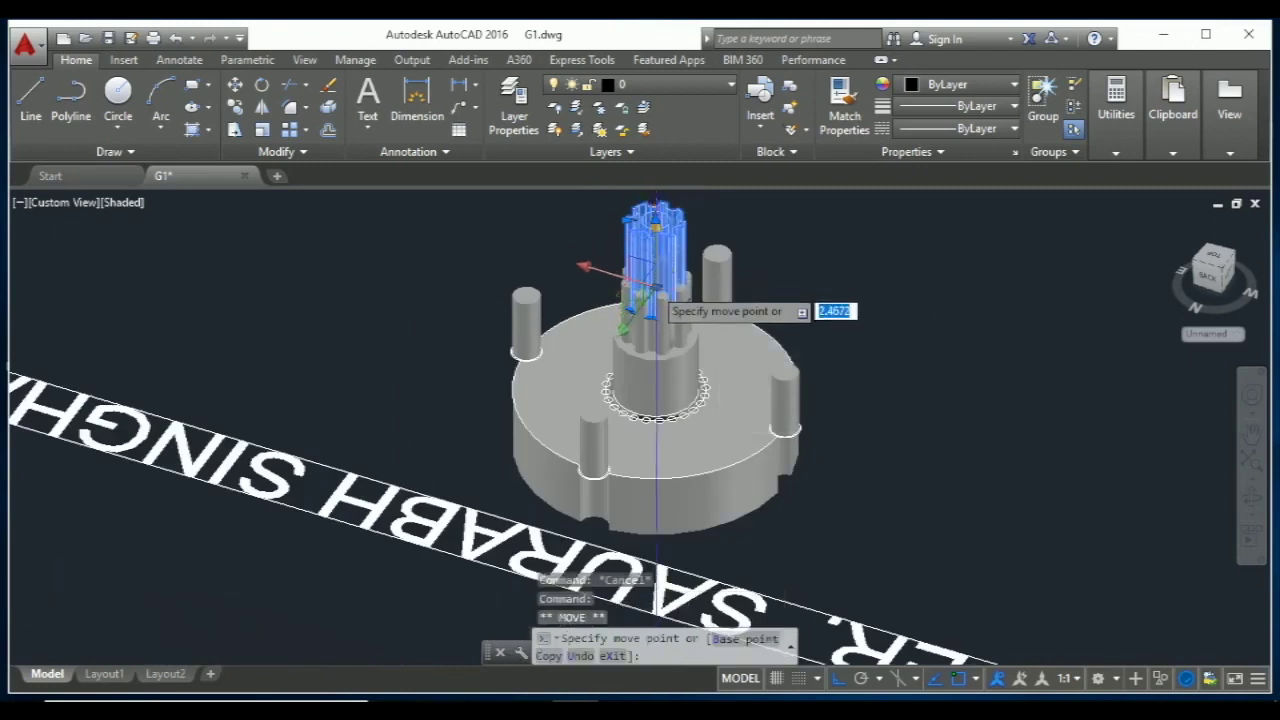
{"action": "scroll", "coordinate": [840, 395], "scroll_direction": "up", "scroll_amount": 3}
{"action": "key", "text": "Escape"}
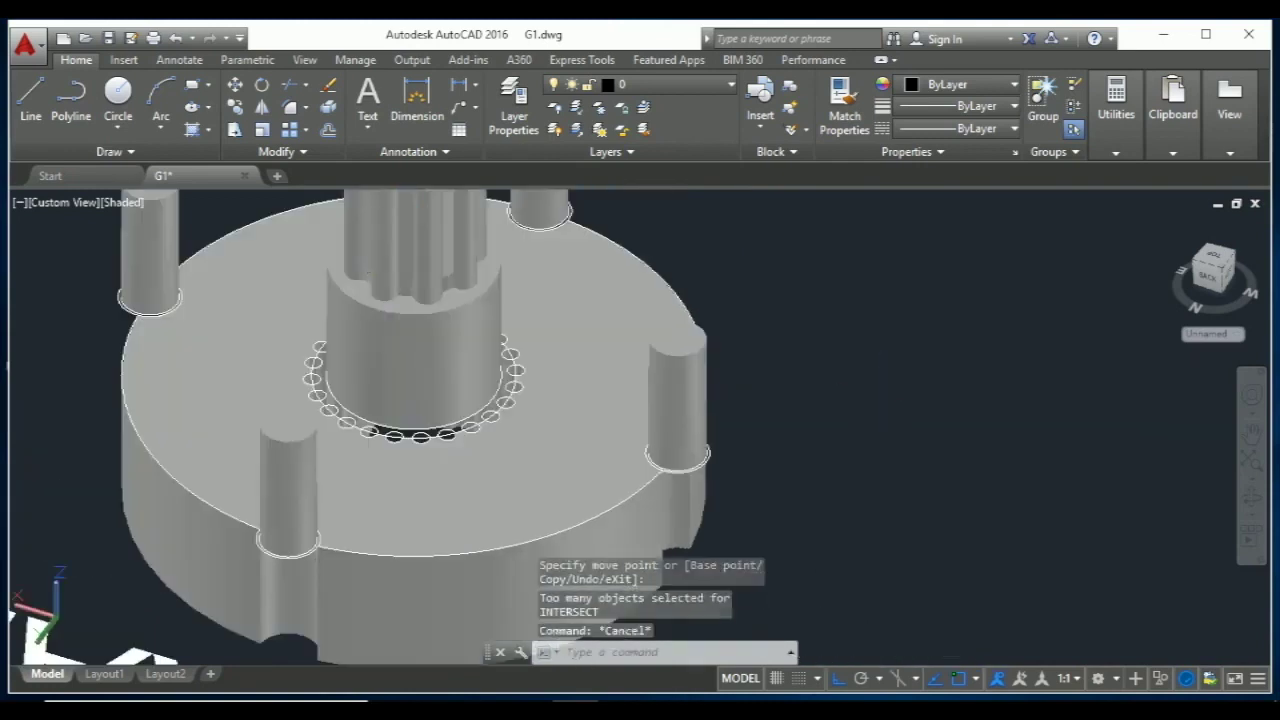
{"action": "left_click", "coordinate": [1251, 505]}
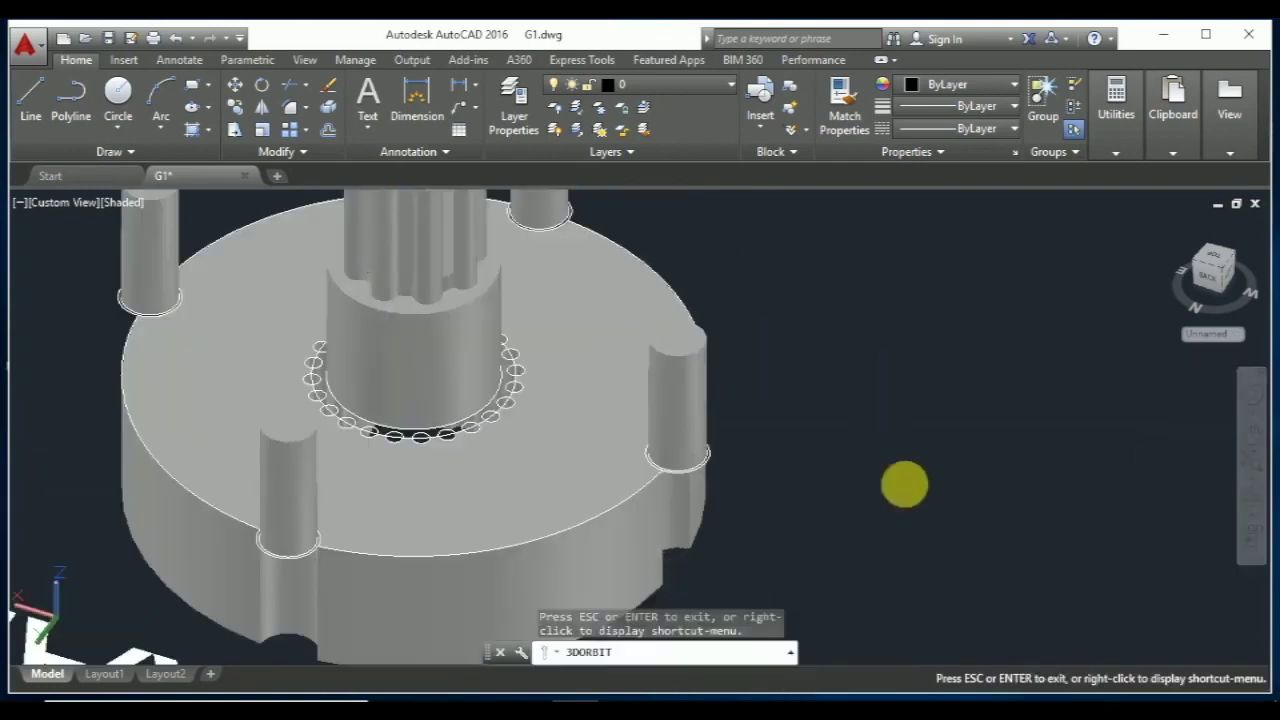
{"action": "mouse_move", "coordinate": [905, 485]}
{"action": "left_mouse_down"}
{"action": "mouse_move", "coordinate": [712, 474]}
{"action": "mouse_move", "coordinate": [606, 537]}
{"action": "mouse_move", "coordinate": [623, 523]}
{"action": "mouse_move", "coordinate": [780, 547]}
{"action": "mouse_move", "coordinate": [871, 529]}
{"action": "mouse_move", "coordinate": [937, 574]}
{"action": "mouse_move", "coordinate": [969, 523]}
{"action": "mouse_move", "coordinate": [1007, 563]}
{"action": "mouse_move", "coordinate": [931, 517]}
{"action": "mouse_move", "coordinate": [1046, 508]}
{"action": "mouse_move", "coordinate": [1060, 603]}
{"action": "mouse_move", "coordinate": [1076, 604]}
{"action": "mouse_move", "coordinate": [1062, 622]}
{"action": "mouse_move", "coordinate": [1042, 642]}
{"action": "mouse_move", "coordinate": [725, 483]}
{"action": "left_mouse_up"}
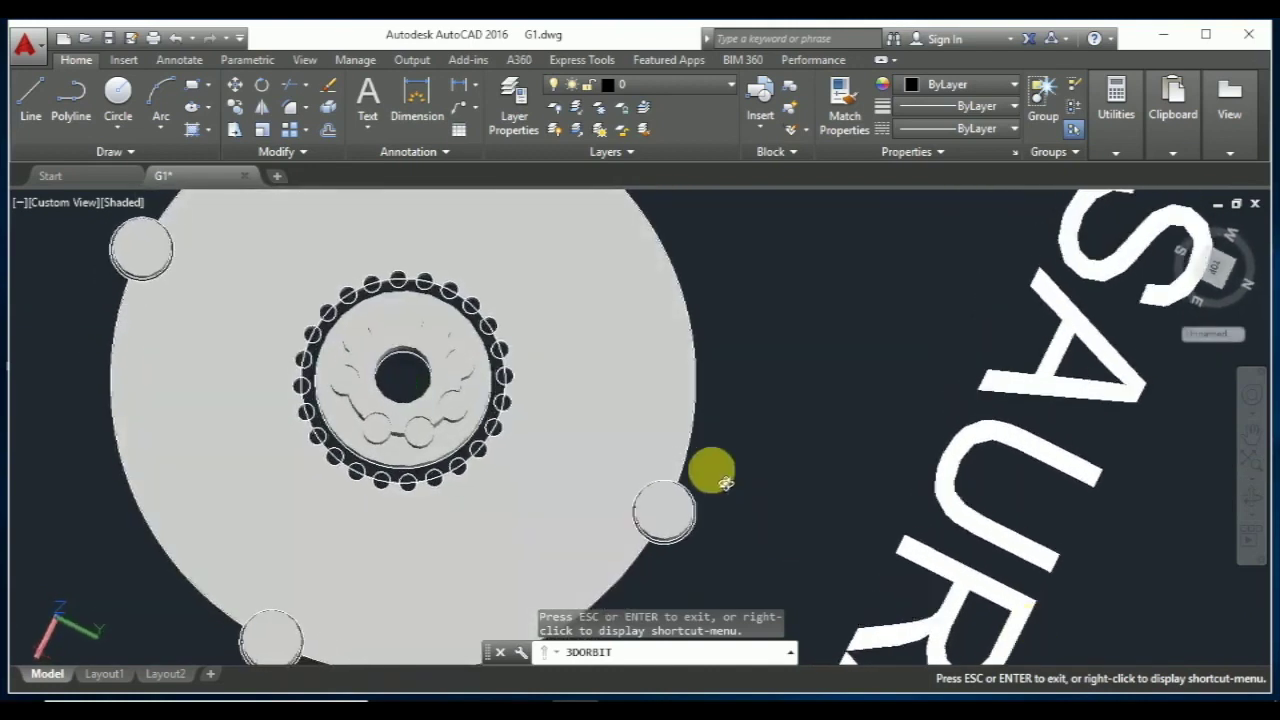
Start COPY and select the small inner cylinders and the first spline pins around the hub.
{"action": "key", "text": "Escape"}
{"action": "type", "text": "co"}
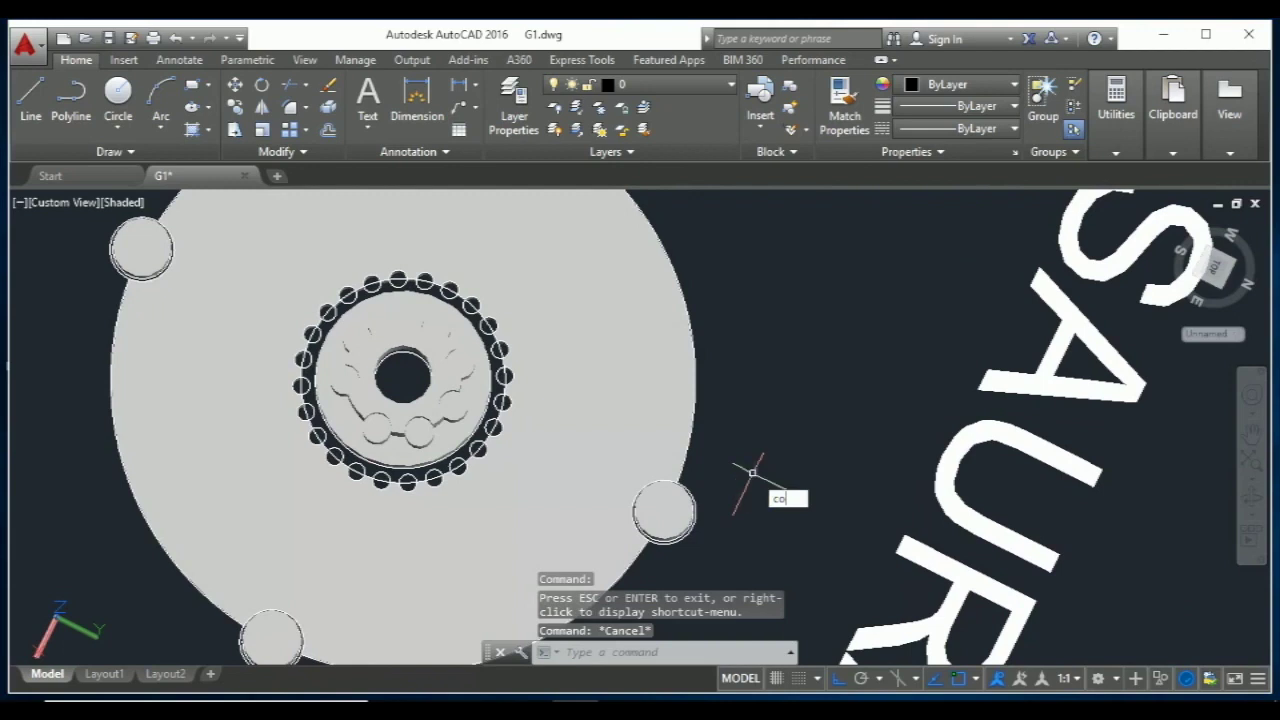
{"action": "key", "text": "Return"}
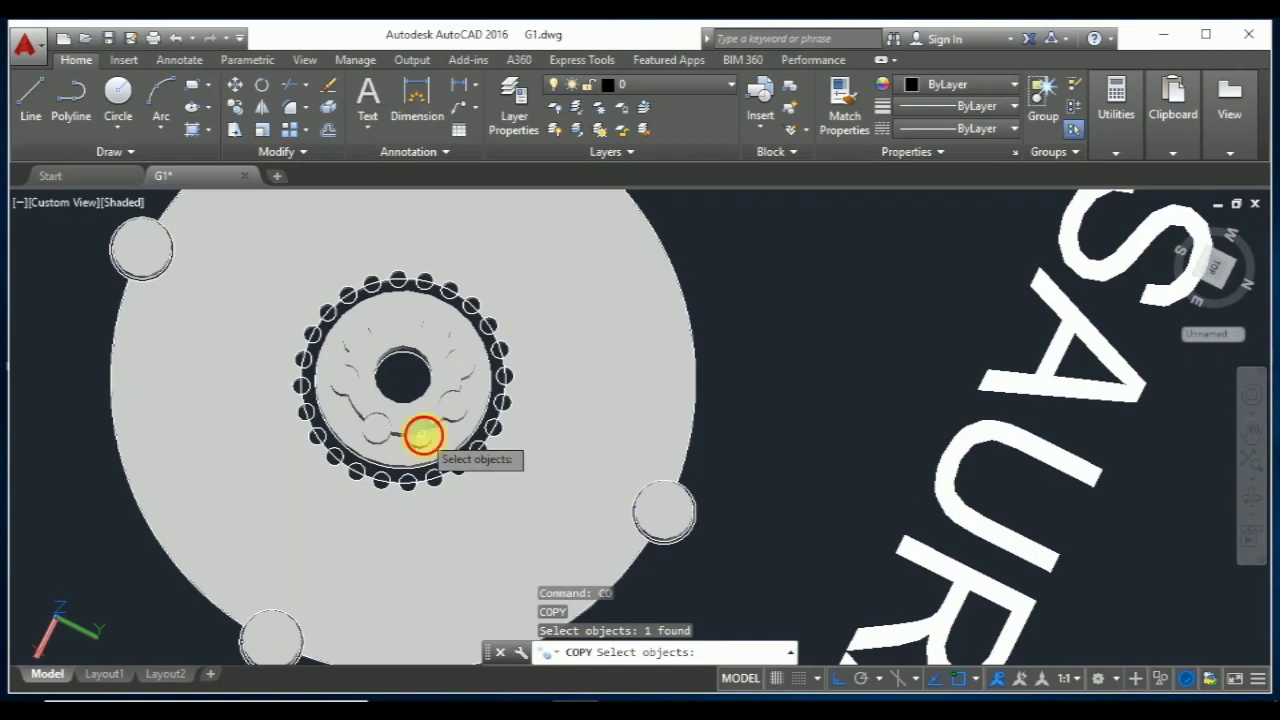
{"action": "left_click", "coordinate": [423, 434]}
{"action": "left_click", "coordinate": [455, 398]}
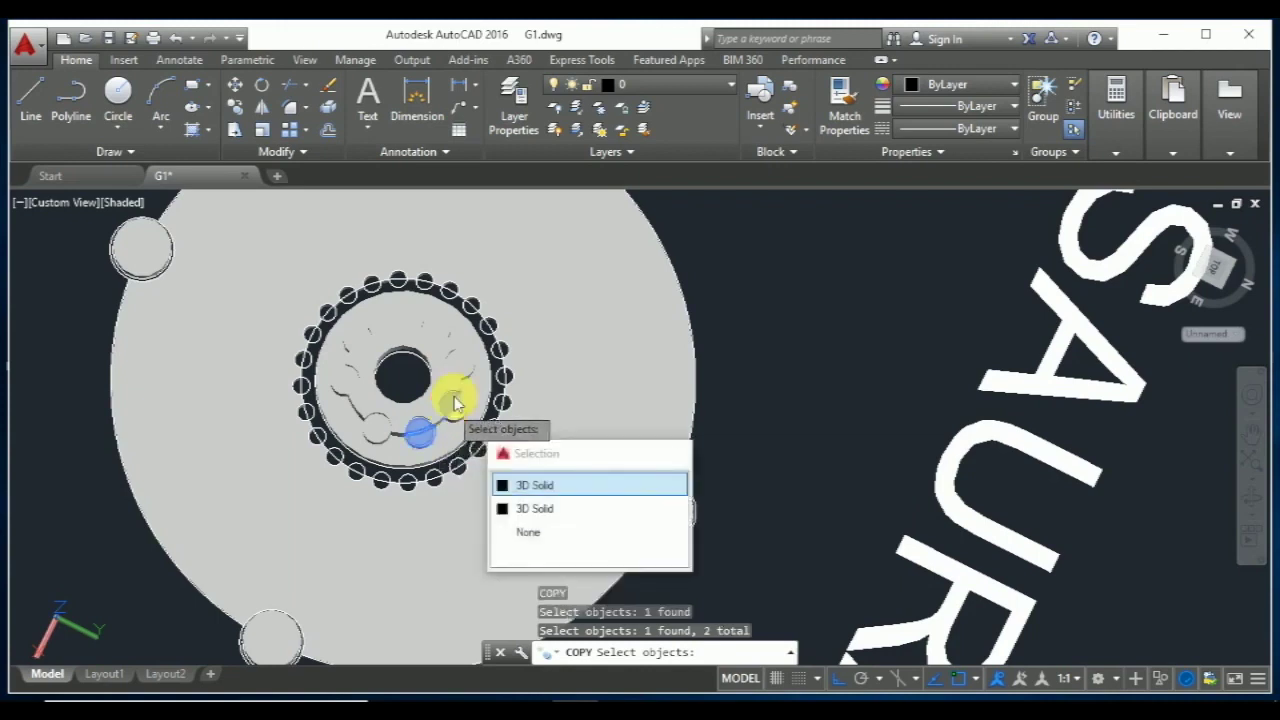
{"action": "left_click", "coordinate": [448, 388]}
{"action": "left_click", "coordinate": [458, 360]}
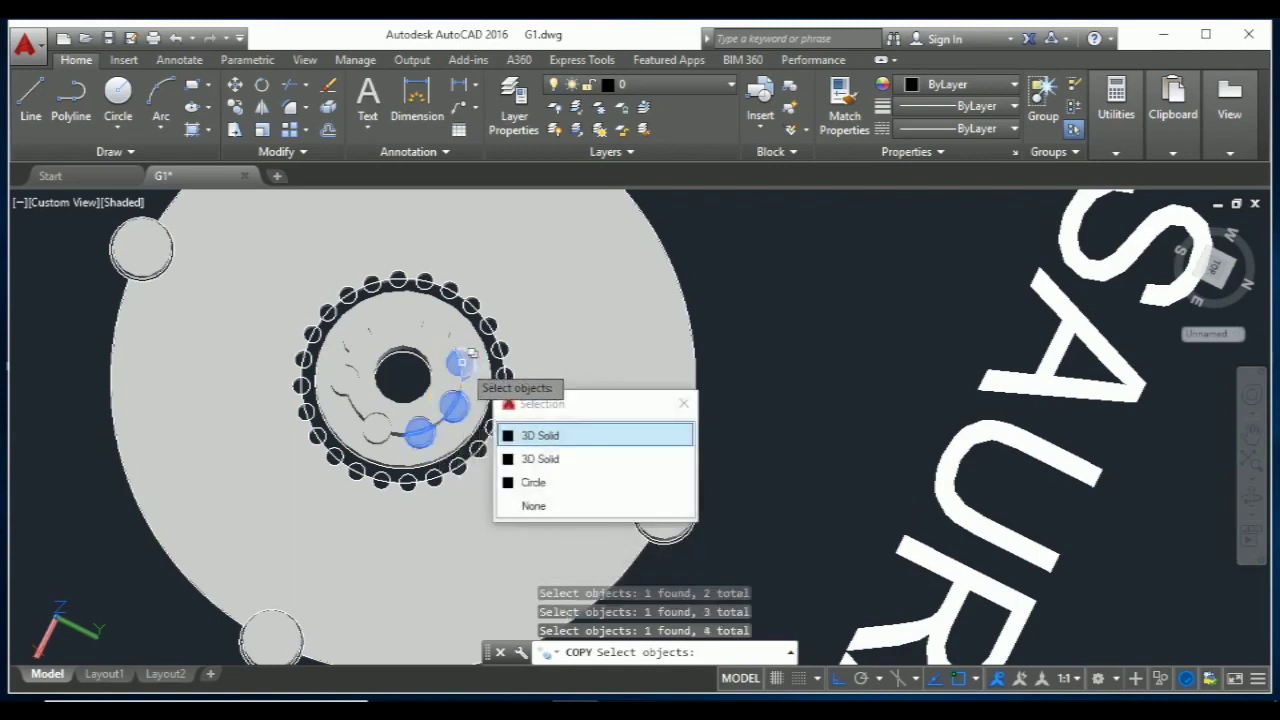
{"action": "left_click", "coordinate": [470, 353]}
{"action": "left_click", "coordinate": [470, 353]}
{"action": "left_click", "coordinate": [447, 328]}
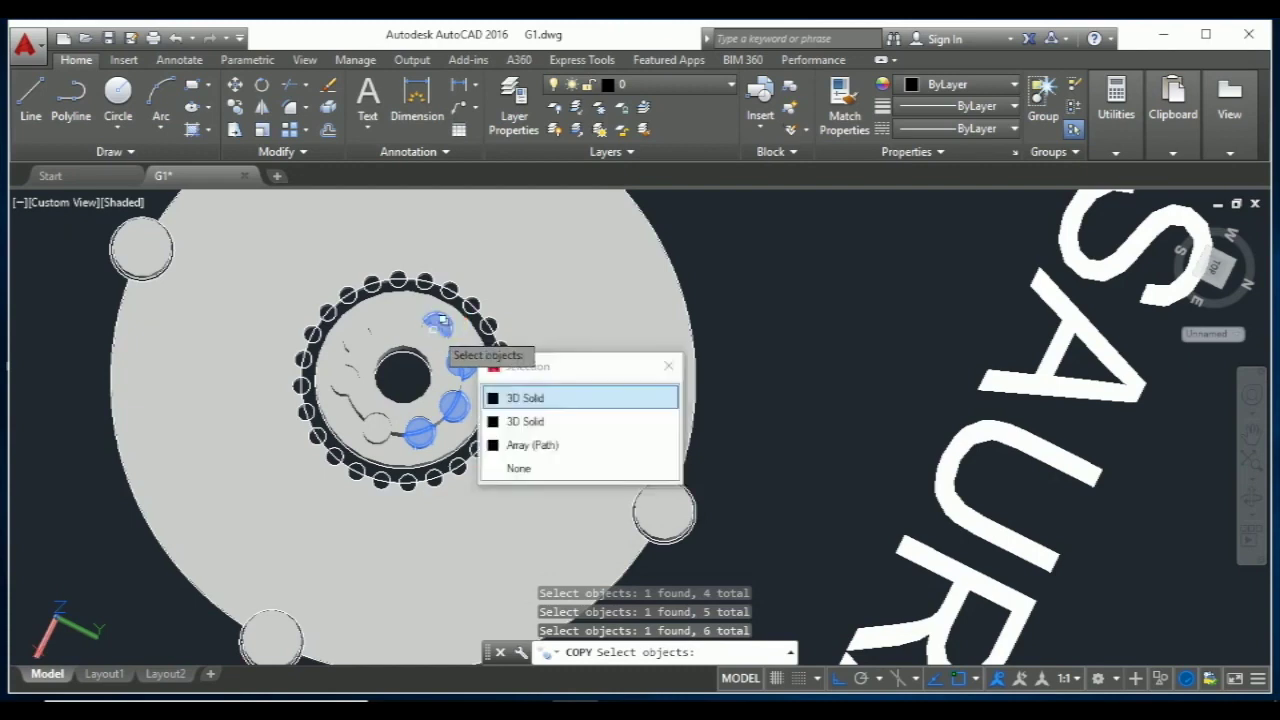
{"action": "left_click", "coordinate": [435, 331]}
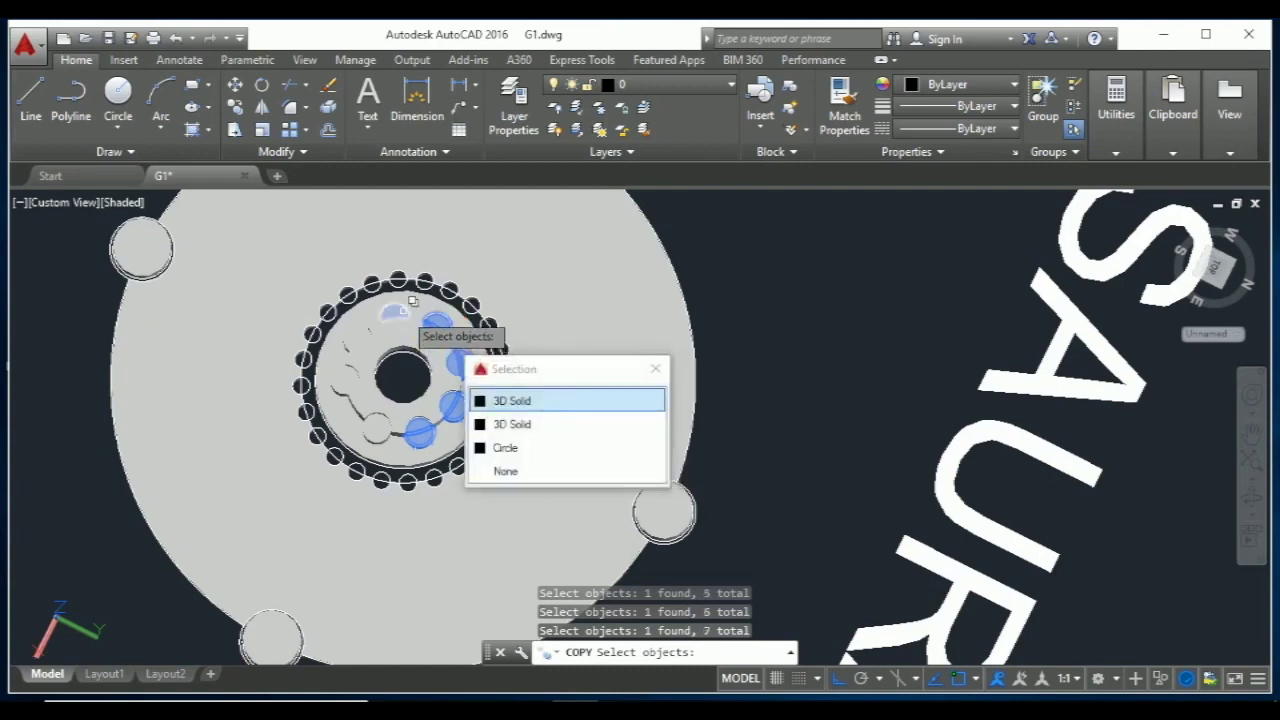
{"action": "left_click", "coordinate": [413, 301]}
{"action": "left_click", "coordinate": [404, 311]}
Add the remaining spline pins and the hub solids to the copy set and finish selecting.
{"action": "left_click", "coordinate": [376, 317]}
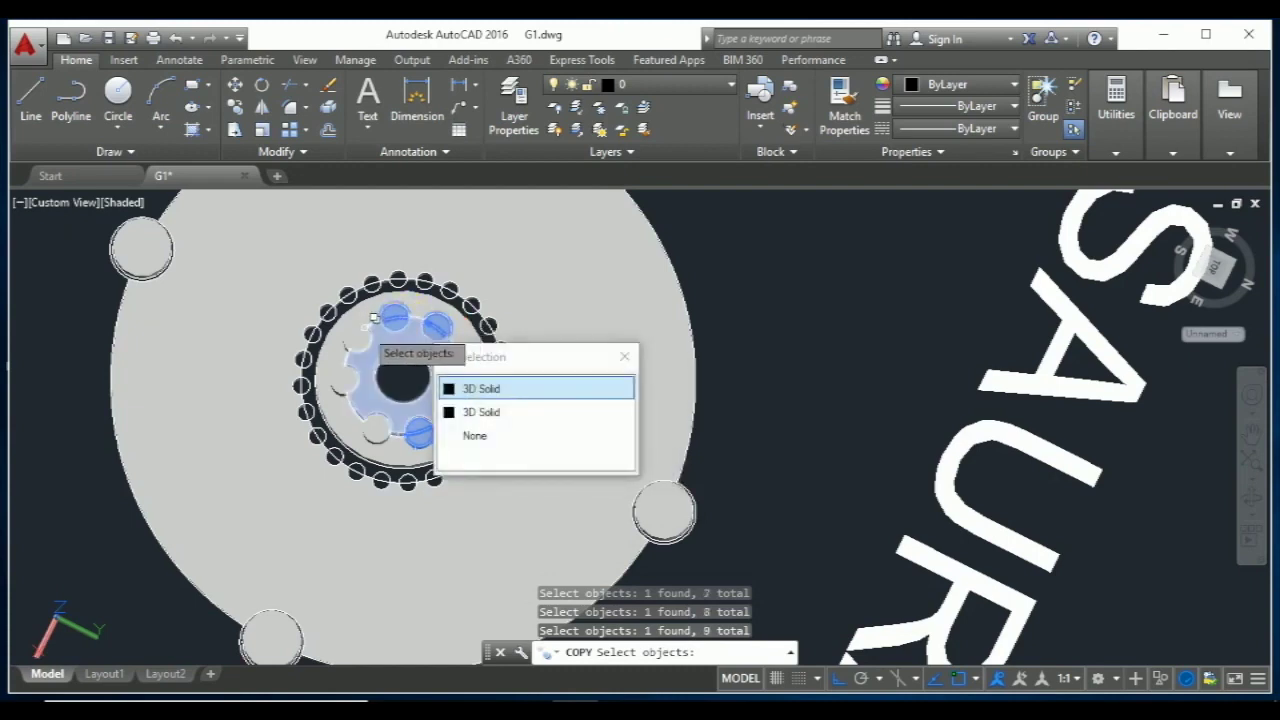
{"action": "left_click", "coordinate": [370, 330]}
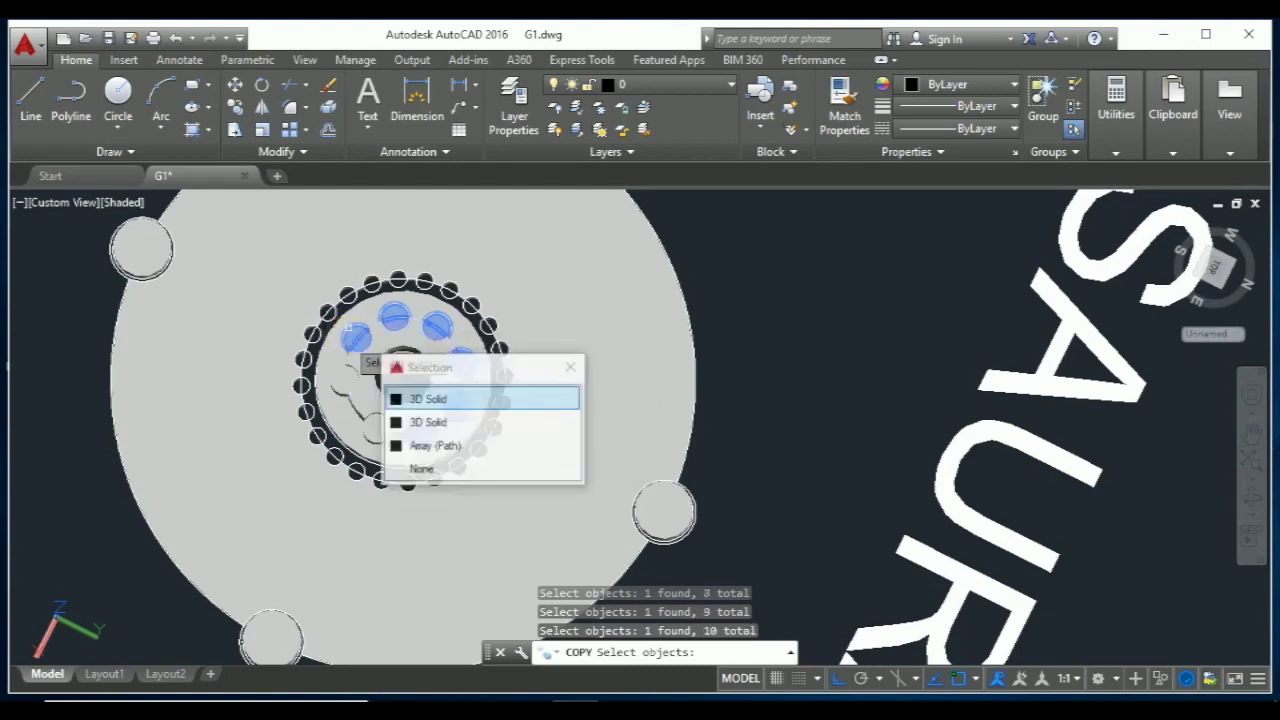
{"action": "left_click", "coordinate": [345, 345]}
{"action": "left_click", "coordinate": [347, 371]}
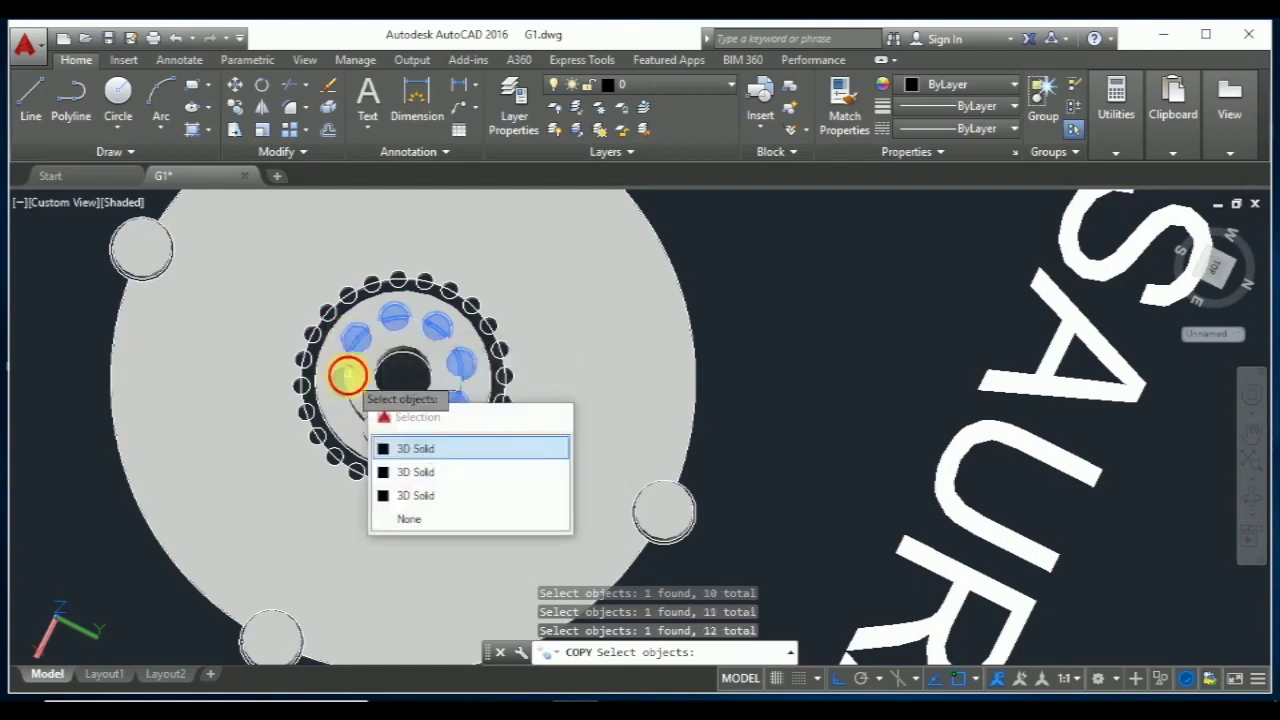
{"action": "left_click", "coordinate": [352, 345]}
{"action": "left_click", "coordinate": [357, 314]}
{"action": "left_click", "coordinate": [357, 378]}
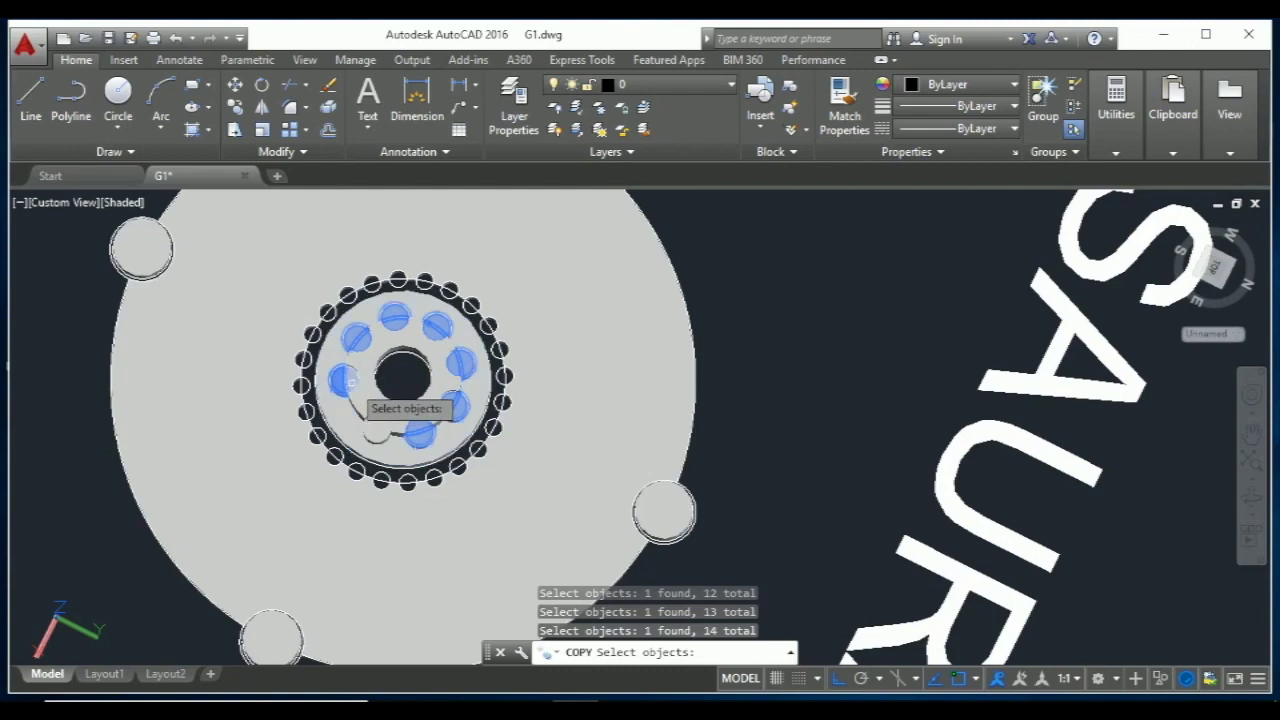
{"action": "left_click", "coordinate": [378, 418]}
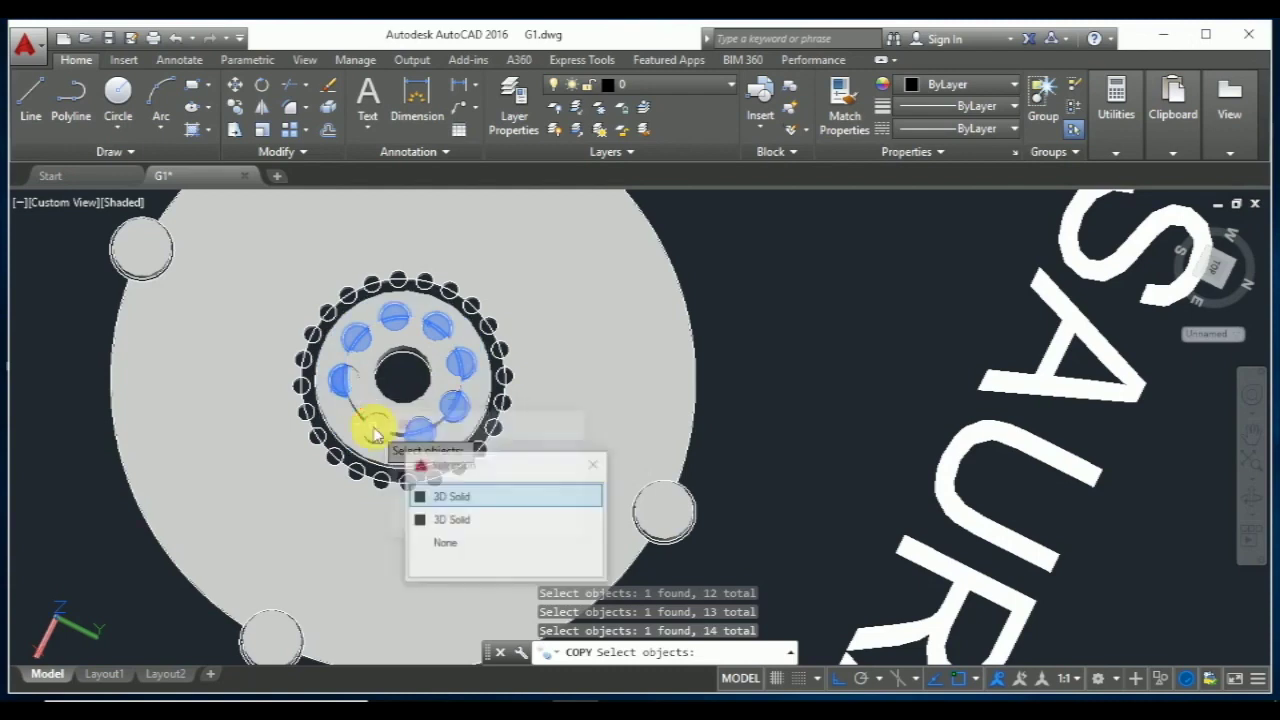
{"action": "left_click", "coordinate": [383, 415]}
{"action": "left_click", "coordinate": [388, 410]}
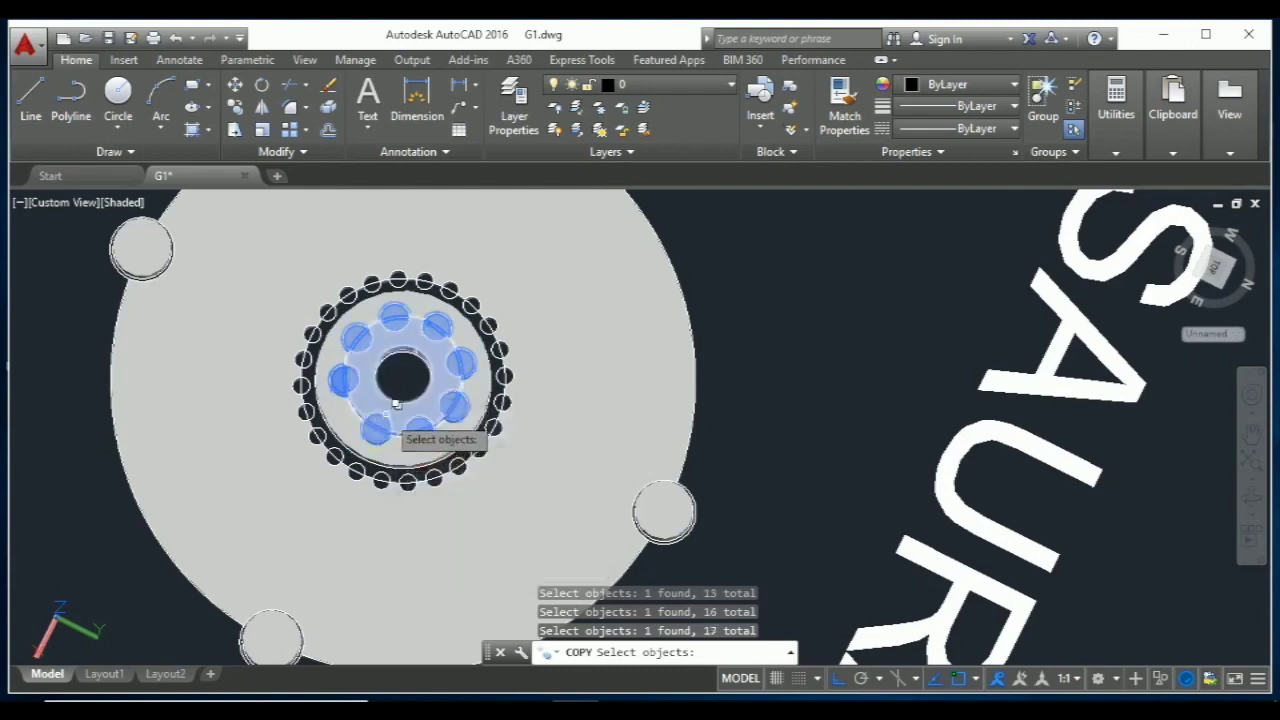
{"action": "key", "text": "Return"}
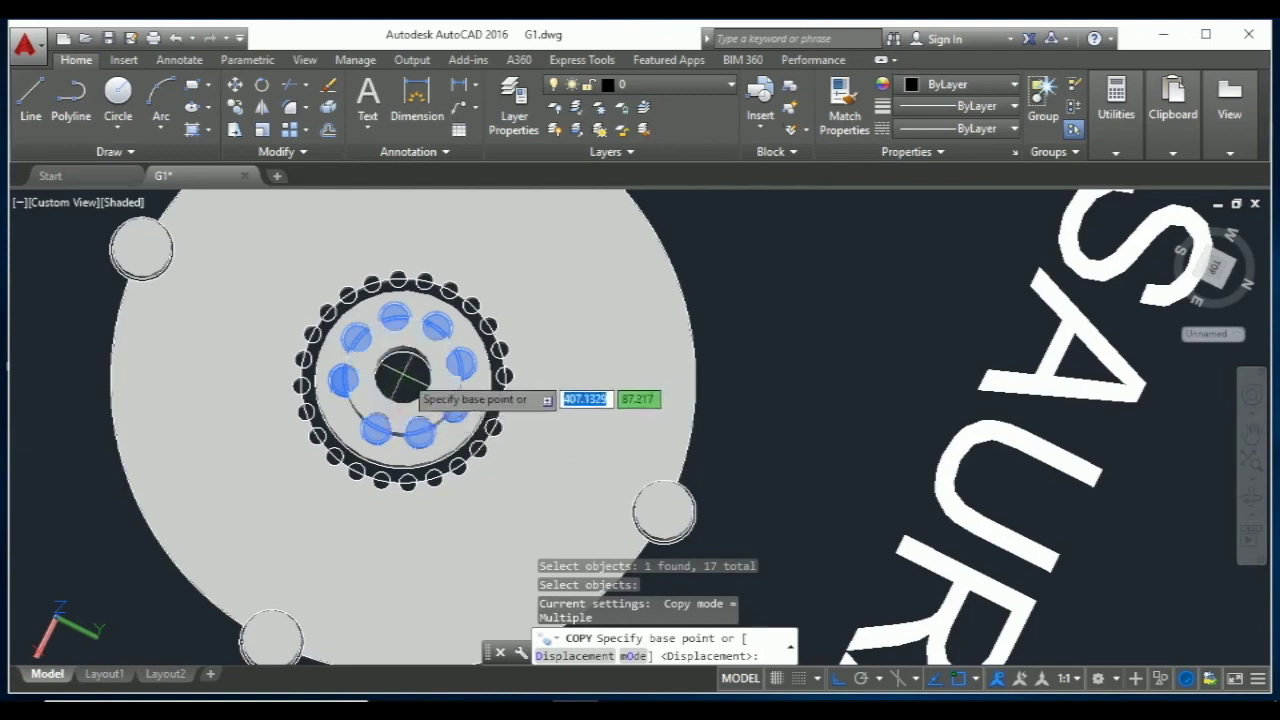
Use the shaft centre as base point, orbit to an angled view, and complete the stacked copy.
{"action": "left_click", "coordinate": [403, 378]}
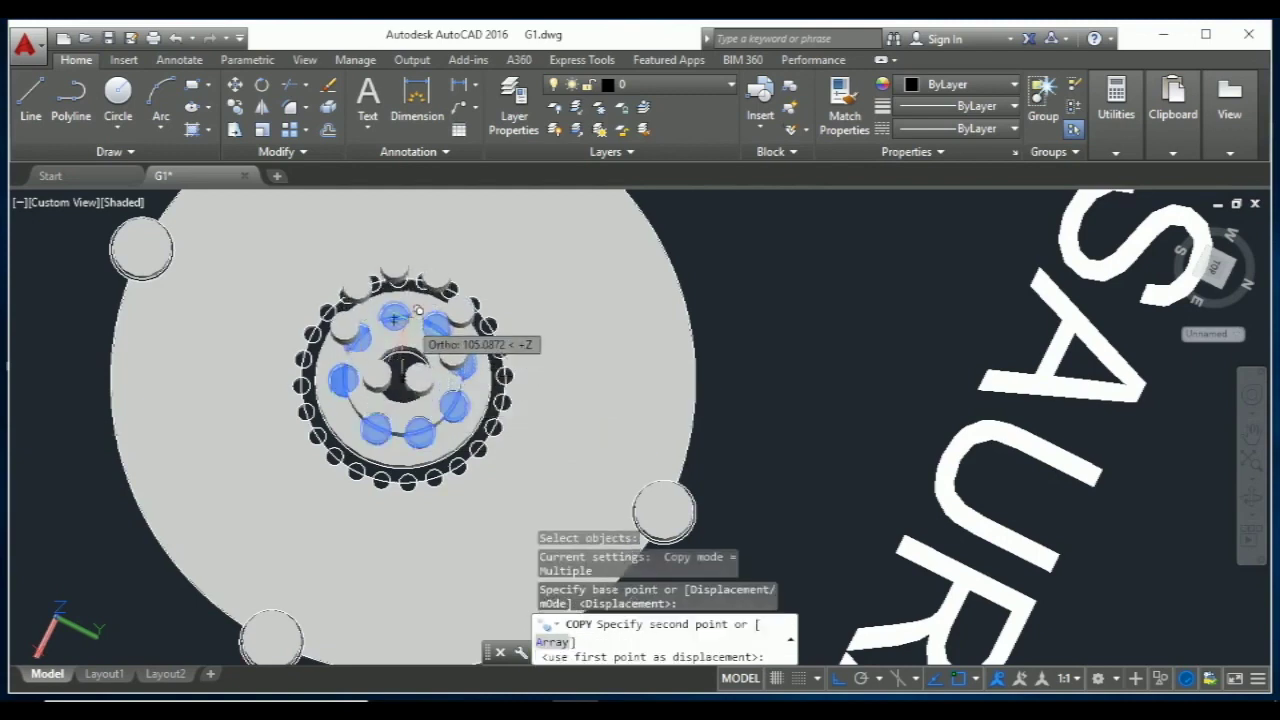
{"action": "left_click", "coordinate": [1251, 500]}
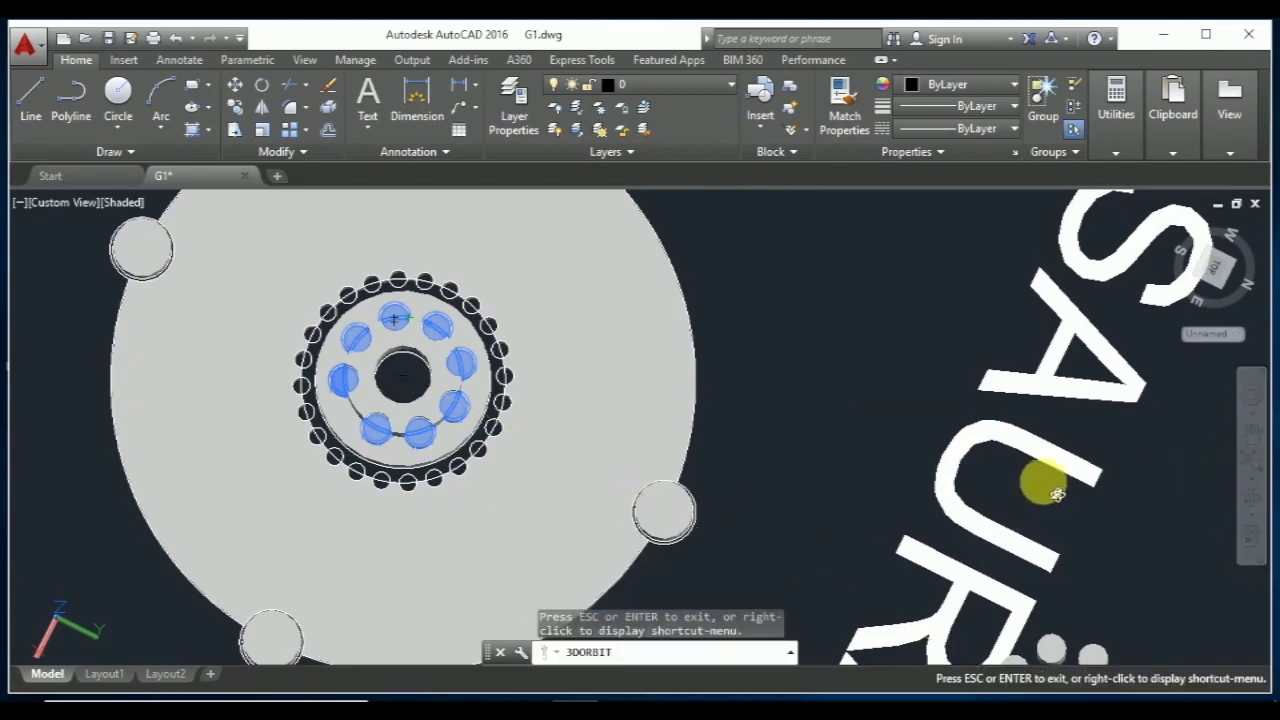
{"action": "mouse_move", "coordinate": [832, 524]}
{"action": "left_mouse_down"}
{"action": "mouse_move", "coordinate": [791, 403]}
{"action": "mouse_move", "coordinate": [717, 403]}
{"action": "mouse_move", "coordinate": [651, 451]}
{"action": "mouse_move", "coordinate": [652, 471]}
{"action": "mouse_move", "coordinate": [567, 312]}
{"action": "left_mouse_up"}
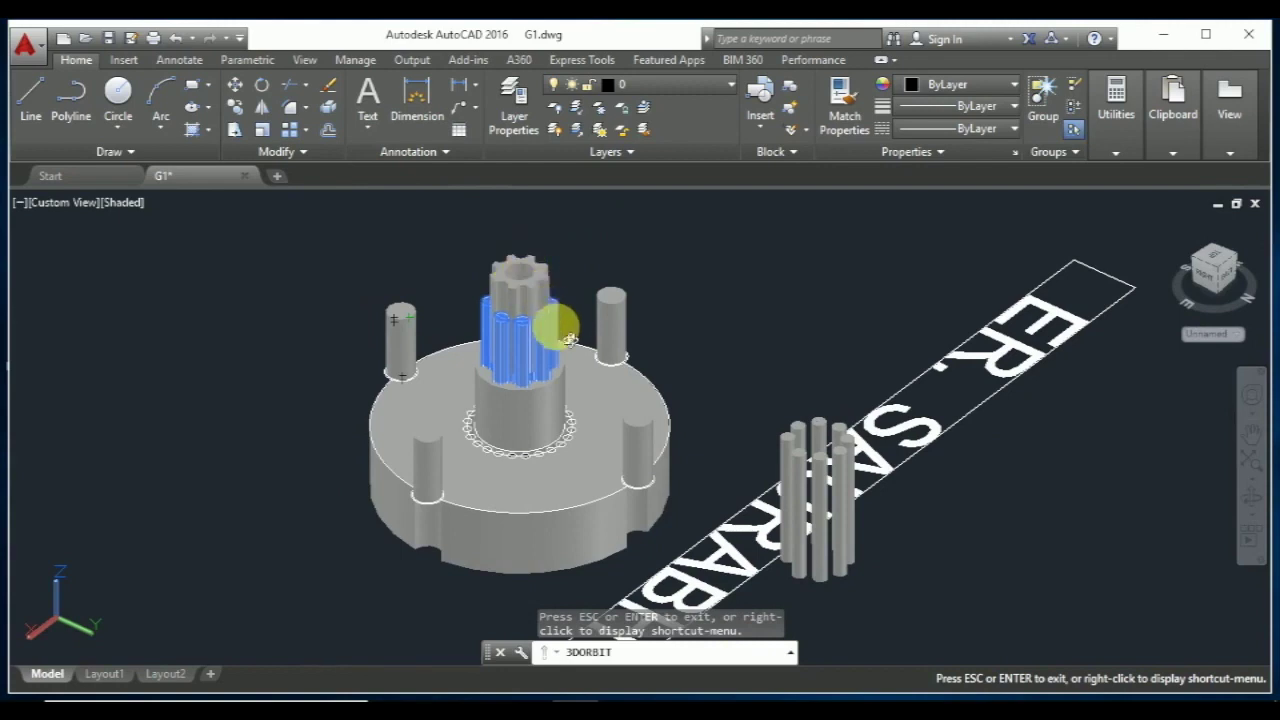
{"action": "left_click_drag", "start_coordinate": [537, 449], "coordinate": [560, 300]}
{"action": "key", "text": "Escape"}
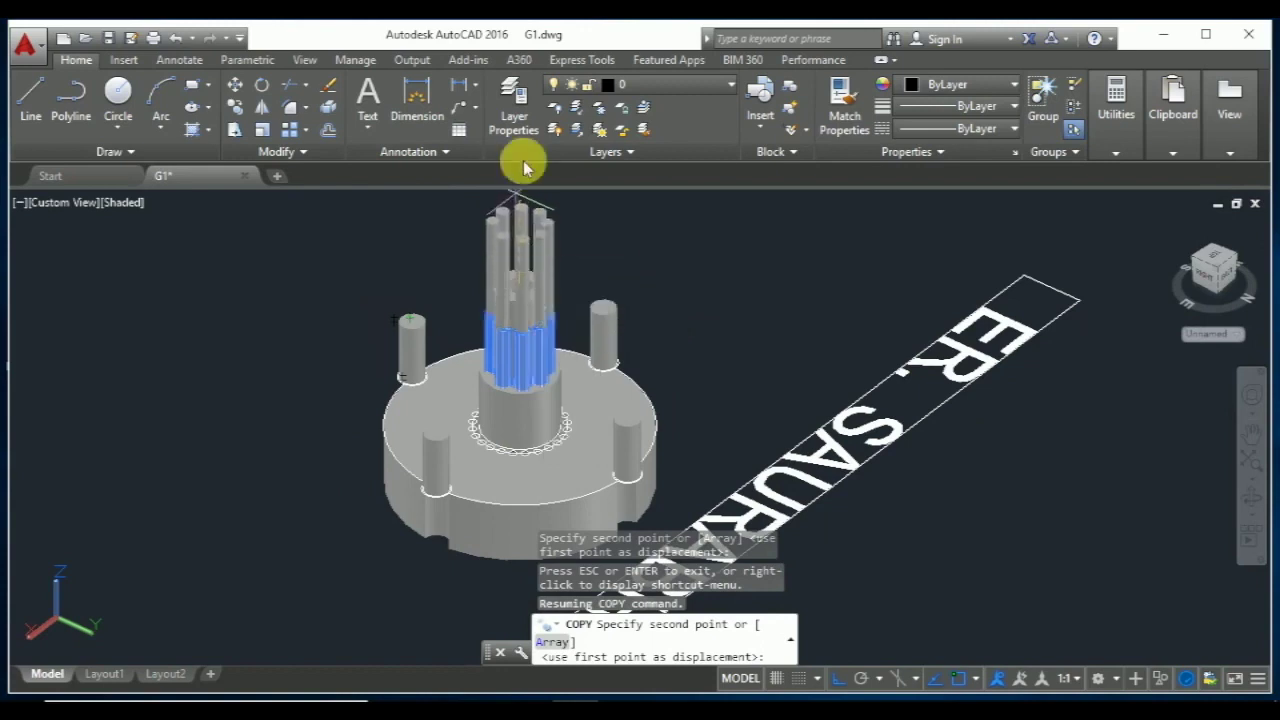
{"action": "scroll", "coordinate": [522, 178], "scroll_direction": "down", "scroll_amount": 2}
{"action": "scroll", "coordinate": [530, 200], "scroll_direction": "down", "scroll_amount": 2}
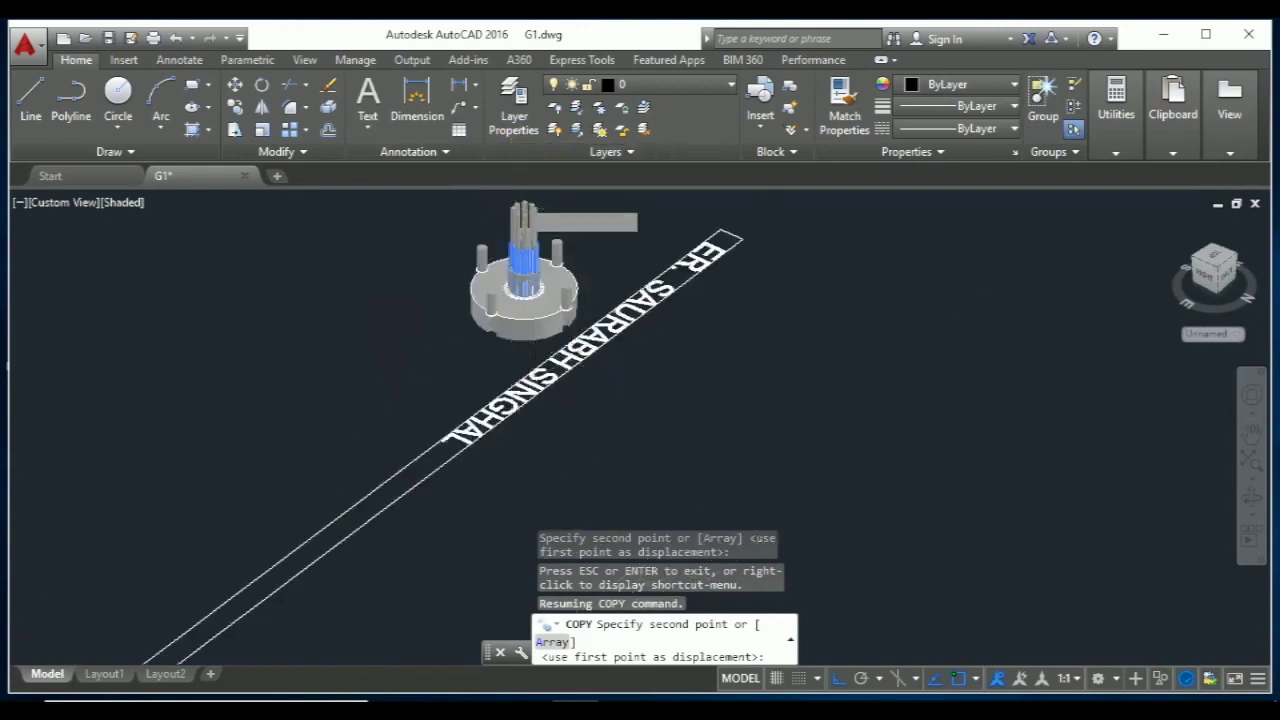
{"action": "scroll", "coordinate": [522, 200], "scroll_direction": "up", "scroll_amount": 4}
{"action": "scroll", "coordinate": [535, 207], "scroll_direction": "up", "scroll_amount": 3}
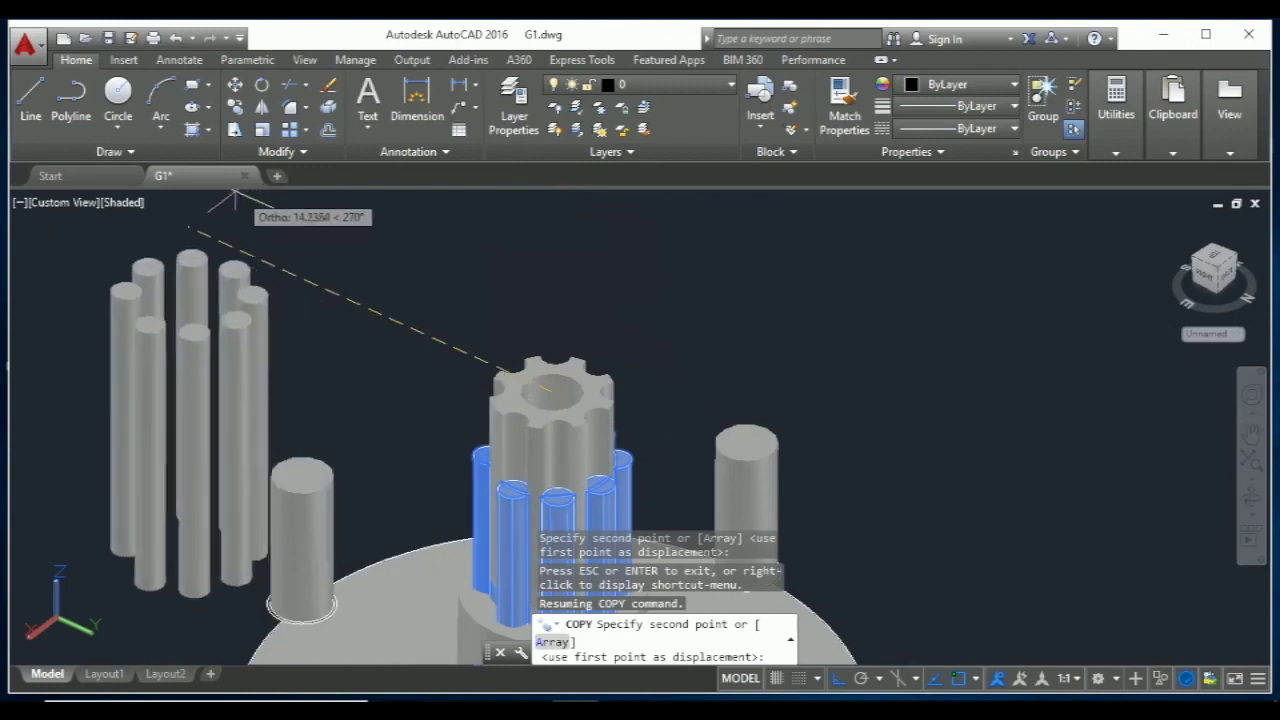
{"action": "scroll", "coordinate": [558, 268], "scroll_direction": "down", "scroll_amount": 2}
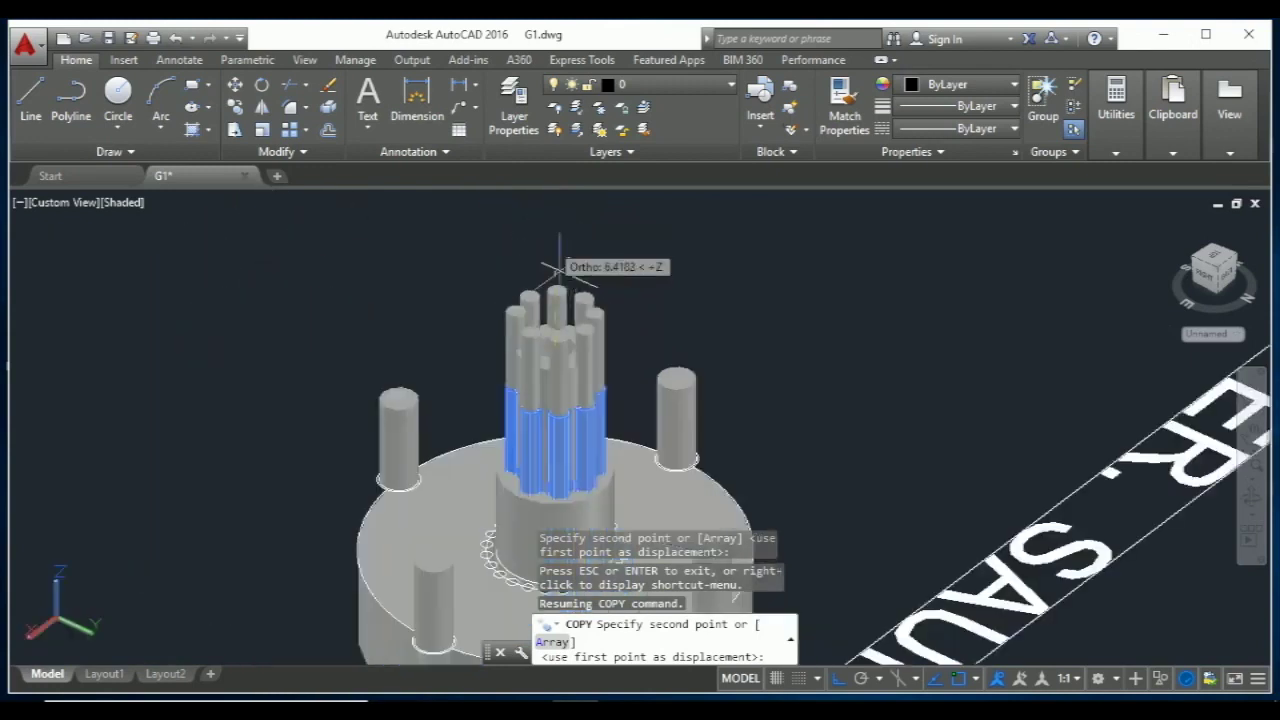
{"action": "scroll", "coordinate": [562, 320], "scroll_direction": "down", "scroll_amount": 4}
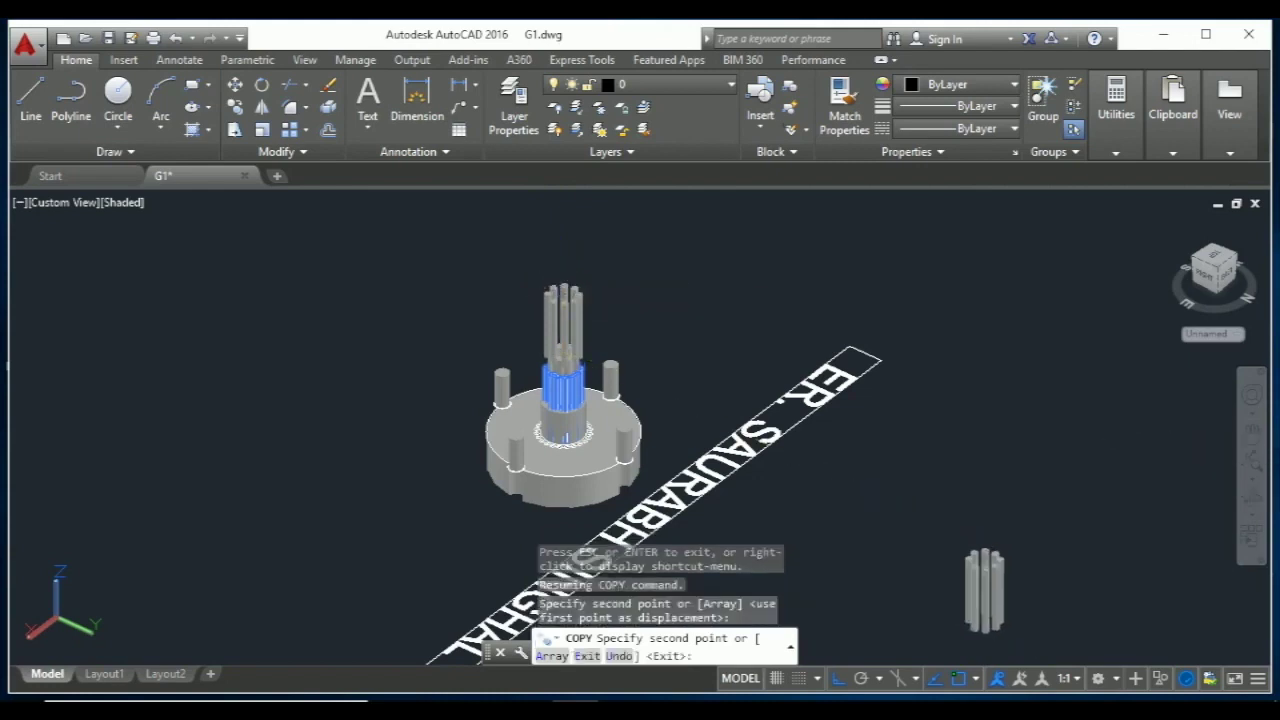
{"action": "key", "text": "Escape"}
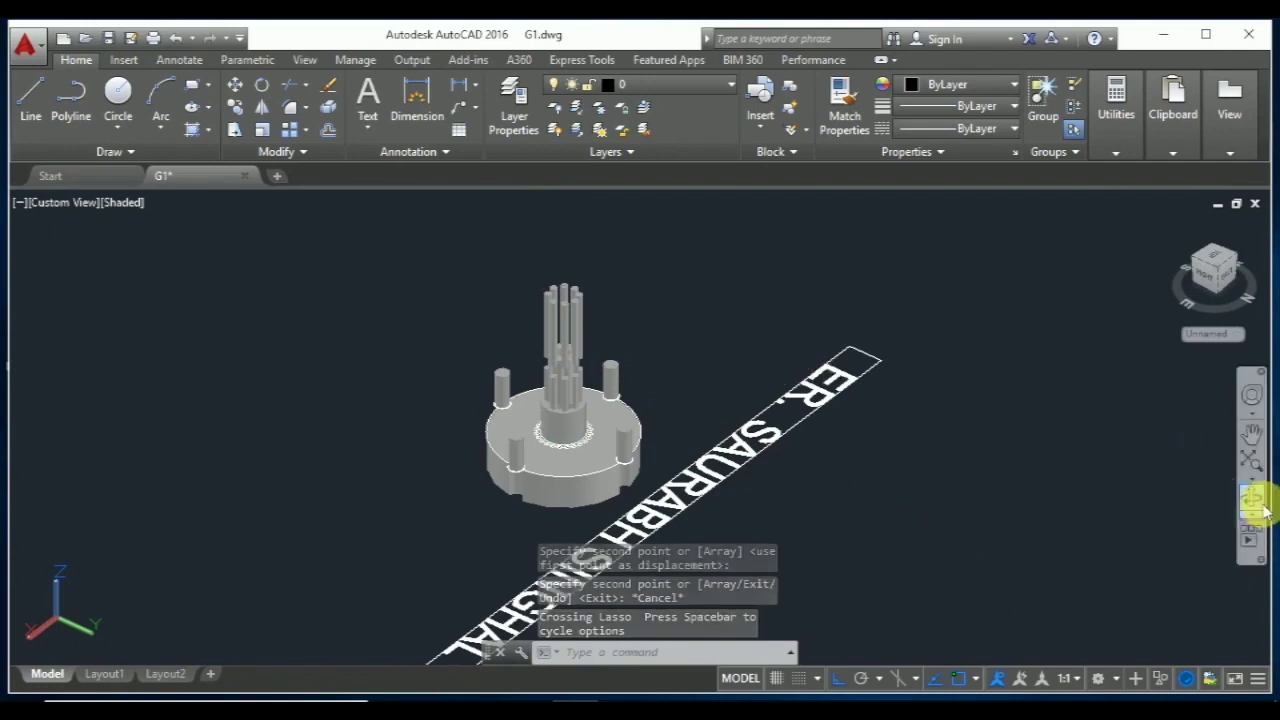
Orbit to view the base disc's underside with its splined hole, then restart PRESSPULL.
{"action": "left_click", "coordinate": [1256, 497]}
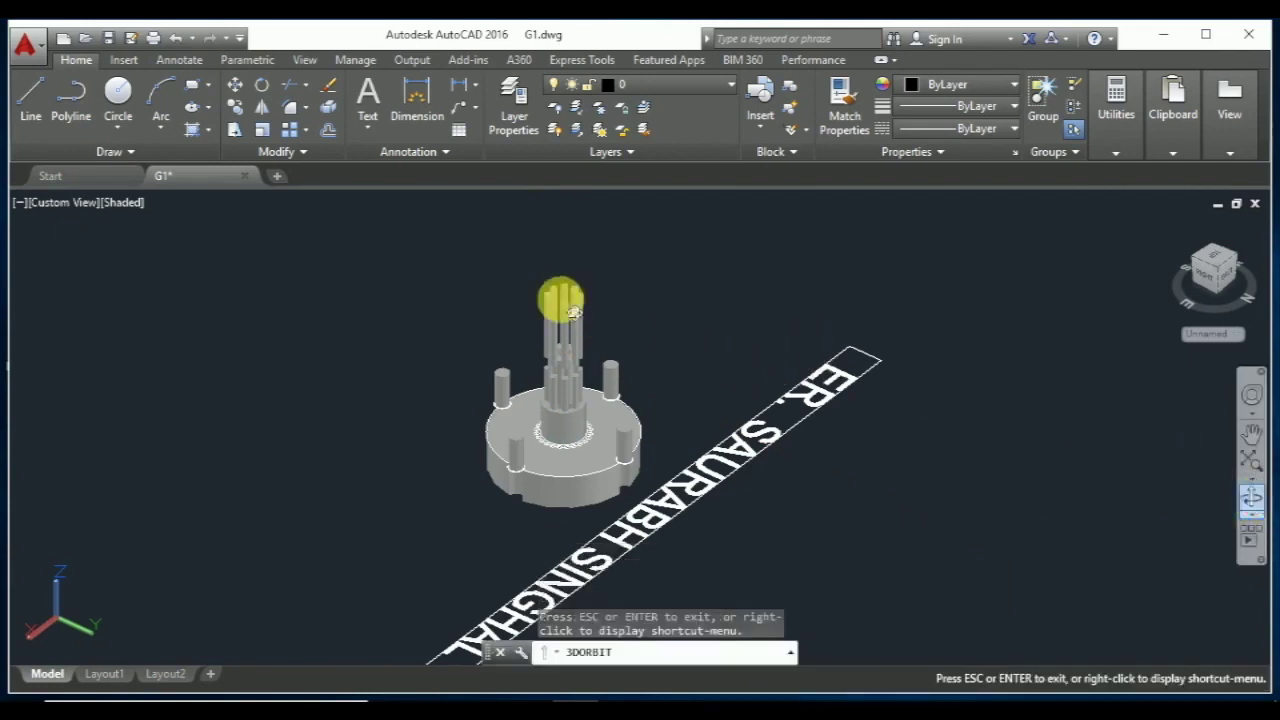
{"action": "mouse_move", "coordinate": [573, 313]}
{"action": "left_mouse_down"}
{"action": "mouse_move", "coordinate": [600, 314]}
{"action": "mouse_move", "coordinate": [729, 494]}
{"action": "mouse_move", "coordinate": [590, 437]}
{"action": "mouse_move", "coordinate": [491, 366]}
{"action": "mouse_move", "coordinate": [433, 440]}
{"action": "mouse_move", "coordinate": [560, 457]}
{"action": "mouse_move", "coordinate": [623, 449]}
{"action": "mouse_move", "coordinate": [543, 634]}
{"action": "mouse_move", "coordinate": [671, 586]}
{"action": "mouse_move", "coordinate": [612, 643]}
{"action": "mouse_move", "coordinate": [517, 552]}
{"action": "left_mouse_up"}
{"action": "key", "text": "Escape"}
{"action": "key", "text": "Escape"}
{"action": "key", "text": "Escape"}
{"action": "type", "text": "press"}
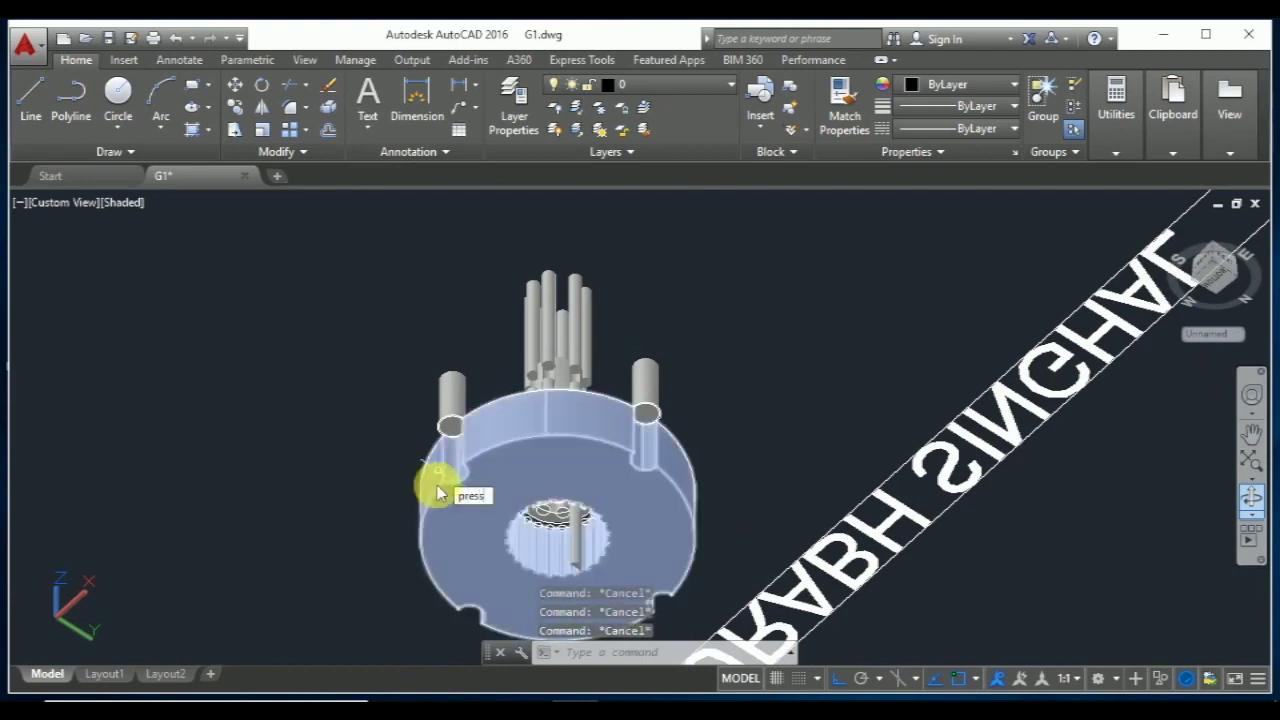
{"action": "key", "text": "Return"}
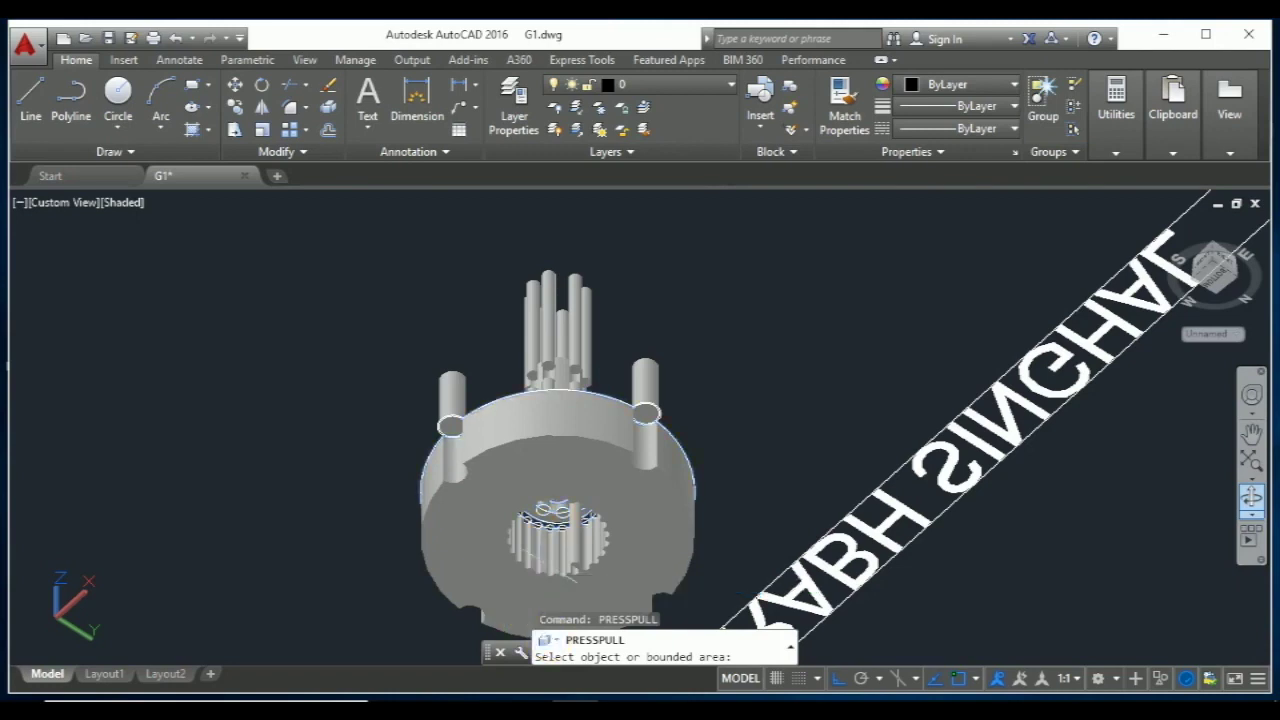
Press-pull the gear-shaped area inside the base's central hole, setting its height by clicking.
{"action": "left_click", "coordinate": [538, 565]}
{"action": "scroll", "coordinate": [519, 565], "scroll_direction": "down", "scroll_amount": 2}
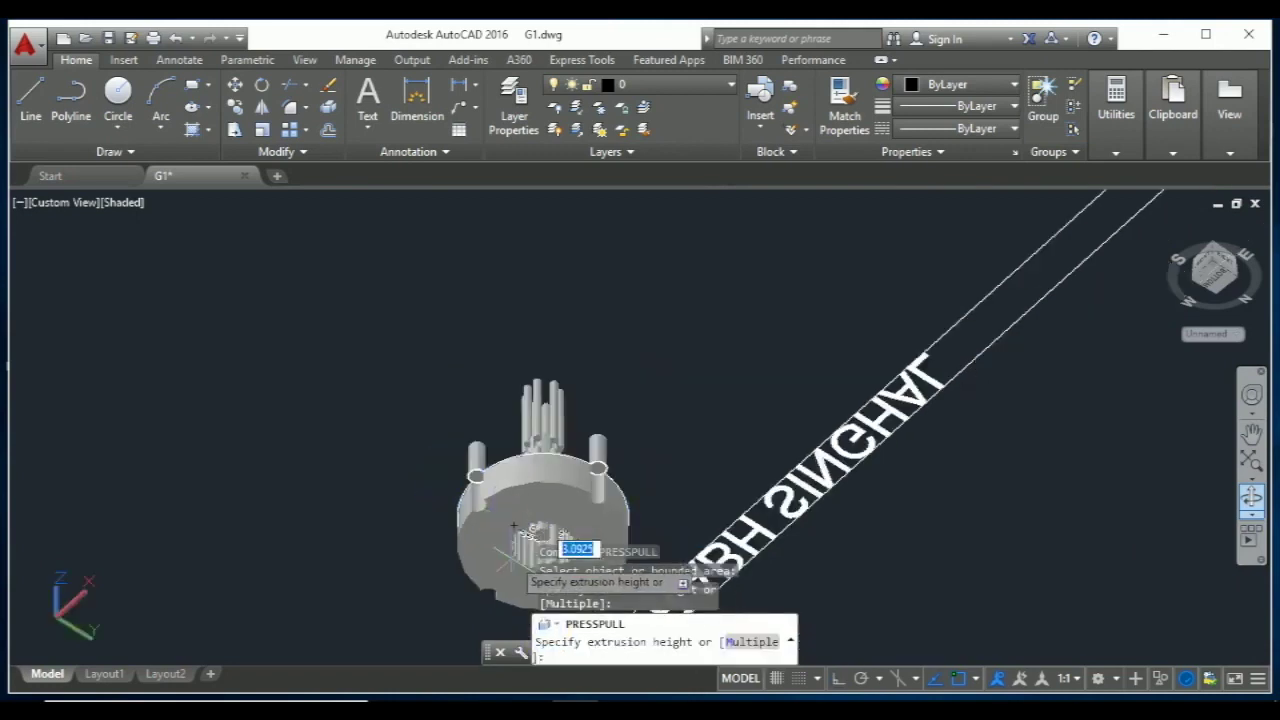
{"action": "scroll", "coordinate": [520, 555], "scroll_direction": "down", "scroll_amount": 2}
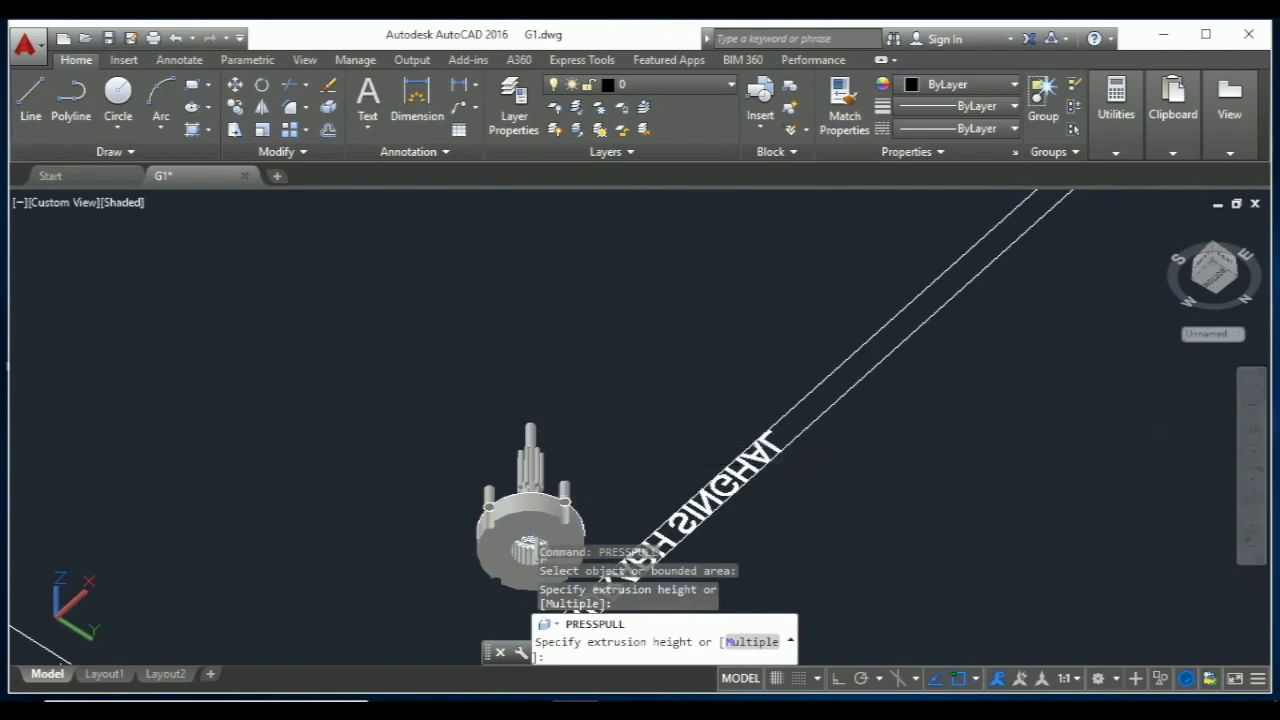
{"action": "left_click", "coordinate": [714, 443]}
{"action": "left_click", "coordinate": [1257, 534]}
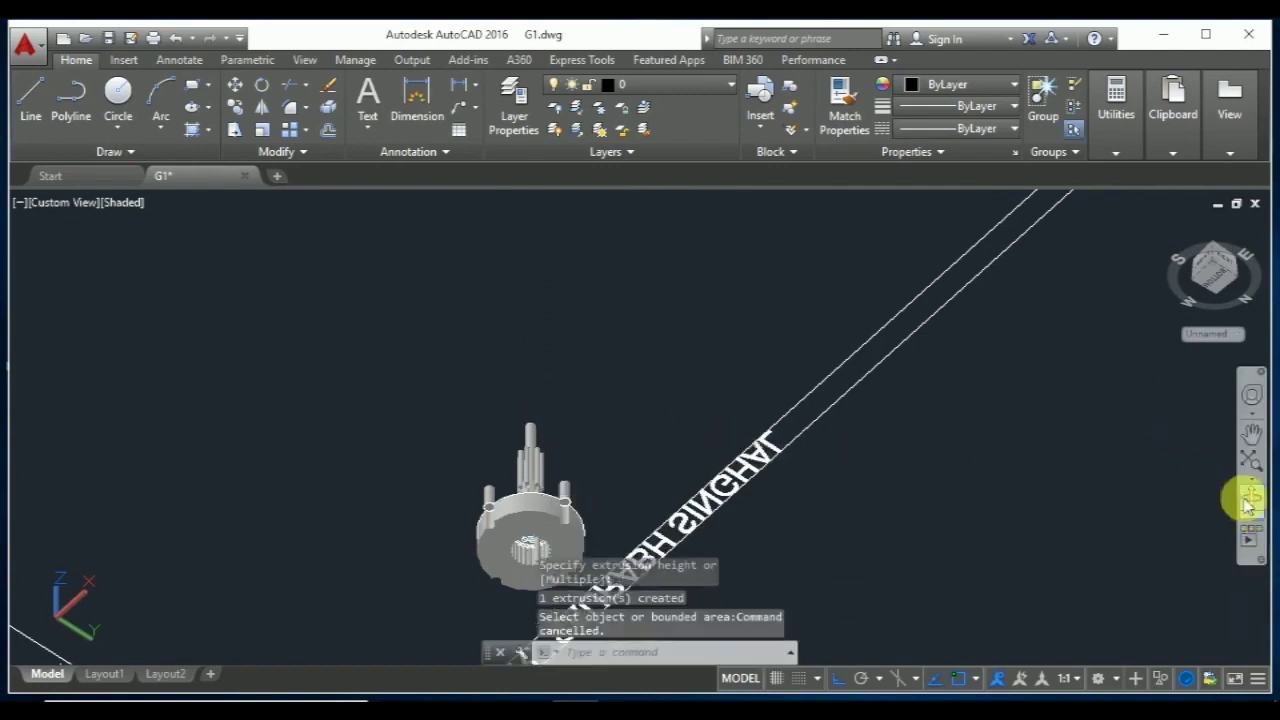
{"action": "left_click_drag", "start_coordinate": [643, 337], "coordinate": [632, 400]}
{"action": "key", "text": "Escape"}
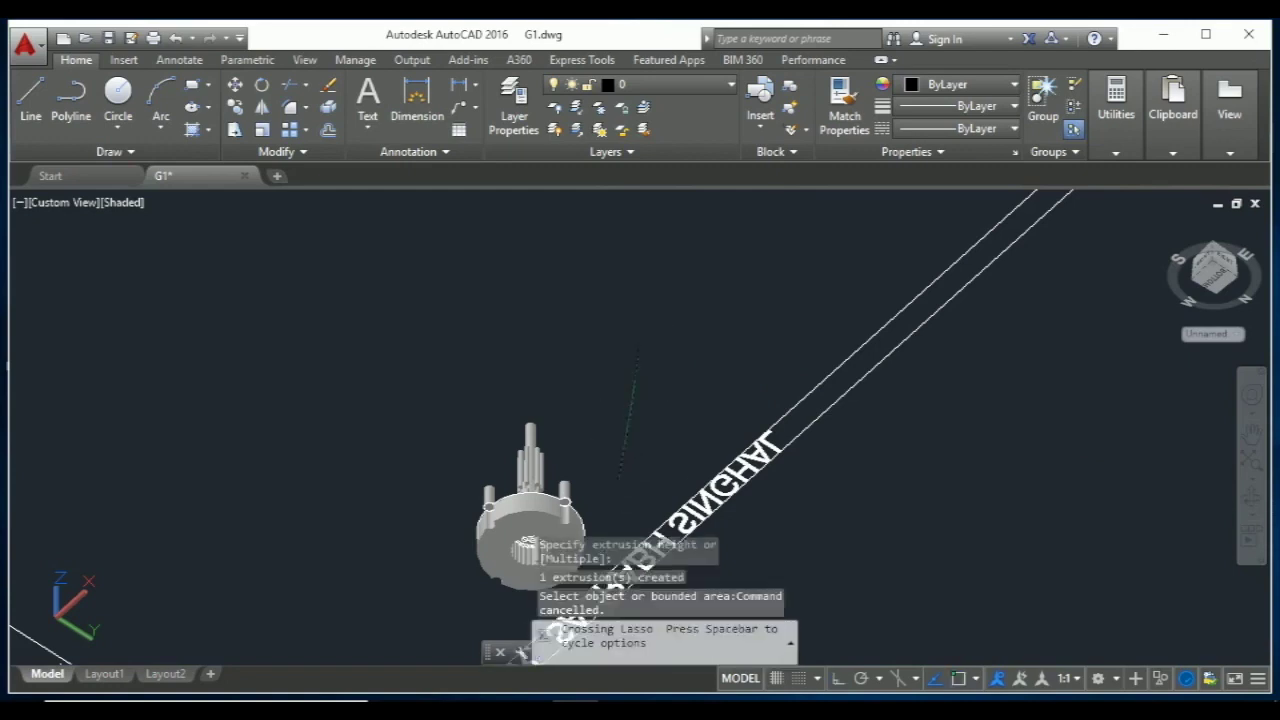
{"action": "left_click", "coordinate": [1249, 494]}
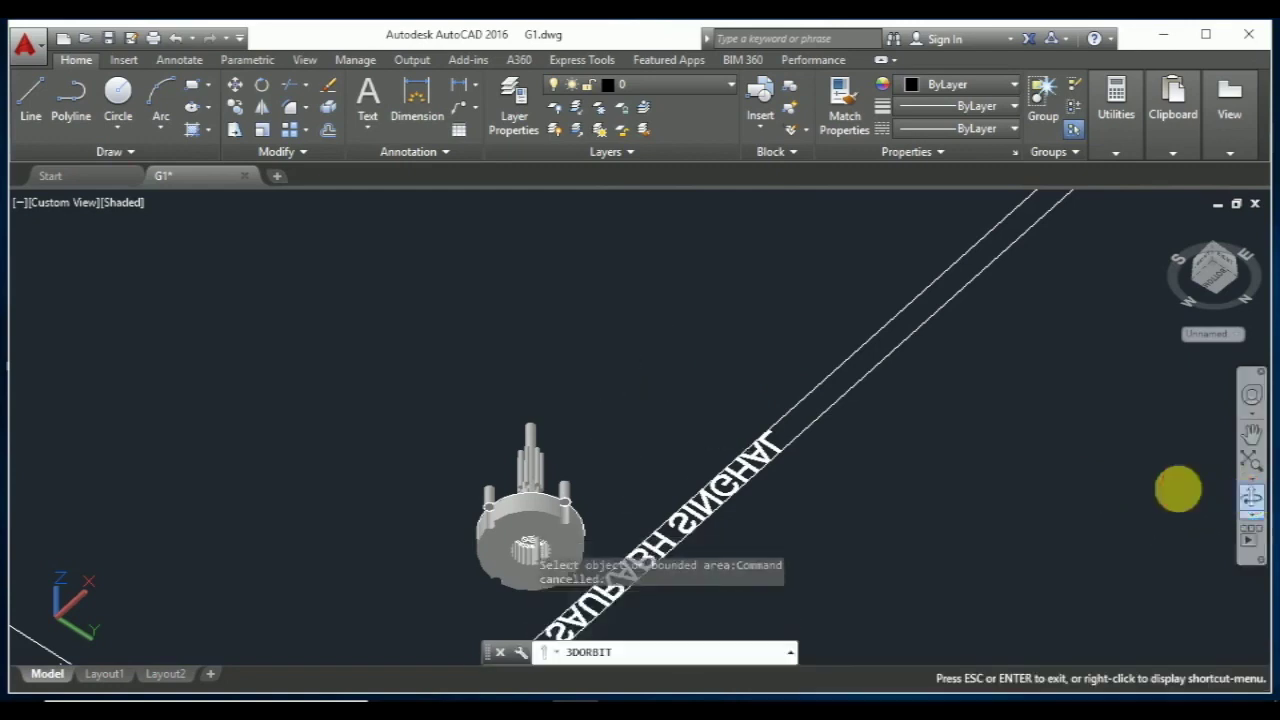
{"action": "mouse_move", "coordinate": [651, 380]}
{"action": "left_mouse_down"}
{"action": "mouse_move", "coordinate": [638, 485]}
{"action": "mouse_move", "coordinate": [491, 486]}
{"action": "mouse_move", "coordinate": [560, 491]}
{"action": "mouse_move", "coordinate": [535, 565]}
{"action": "left_mouse_up"}
{"action": "mouse_move", "coordinate": [662, 581]}
{"action": "left_mouse_down"}
{"action": "mouse_move", "coordinate": [635, 552]}
{"action": "mouse_move", "coordinate": [623, 486]}
{"action": "mouse_move", "coordinate": [646, 443]}
{"action": "mouse_move", "coordinate": [726, 429]}
{"action": "mouse_move", "coordinate": [837, 443]}
{"action": "mouse_move", "coordinate": [651, 434]}
{"action": "mouse_move", "coordinate": [591, 452]}
{"action": "mouse_move", "coordinate": [383, 409]}
{"action": "mouse_move", "coordinate": [345, 415]}
{"action": "mouse_move", "coordinate": [380, 557]}
{"action": "mouse_move", "coordinate": [534, 608]}
{"action": "mouse_move", "coordinate": [606, 523]}
{"action": "mouse_move", "coordinate": [609, 466]}
{"action": "mouse_move", "coordinate": [592, 446]}
{"action": "mouse_move", "coordinate": [503, 420]}
{"action": "mouse_move", "coordinate": [337, 429]}
{"action": "mouse_move", "coordinate": [304, 486]}
{"action": "mouse_move", "coordinate": [328, 520]}
{"action": "mouse_move", "coordinate": [408, 565]}
{"action": "mouse_move", "coordinate": [437, 605]}
{"action": "mouse_move", "coordinate": [478, 603]}
{"action": "mouse_move", "coordinate": [508, 534]}
{"action": "mouse_move", "coordinate": [511, 466]}
{"action": "mouse_move", "coordinate": [533, 473]}
{"action": "left_mouse_up"}
{"action": "mouse_move", "coordinate": [641, 472]}
{"action": "left_mouse_down"}
{"action": "mouse_move", "coordinate": [541, 497]}
{"action": "mouse_move", "coordinate": [492, 483]}
{"action": "mouse_move", "coordinate": [469, 455]}
{"action": "mouse_move", "coordinate": [516, 478]}
{"action": "left_mouse_up"}
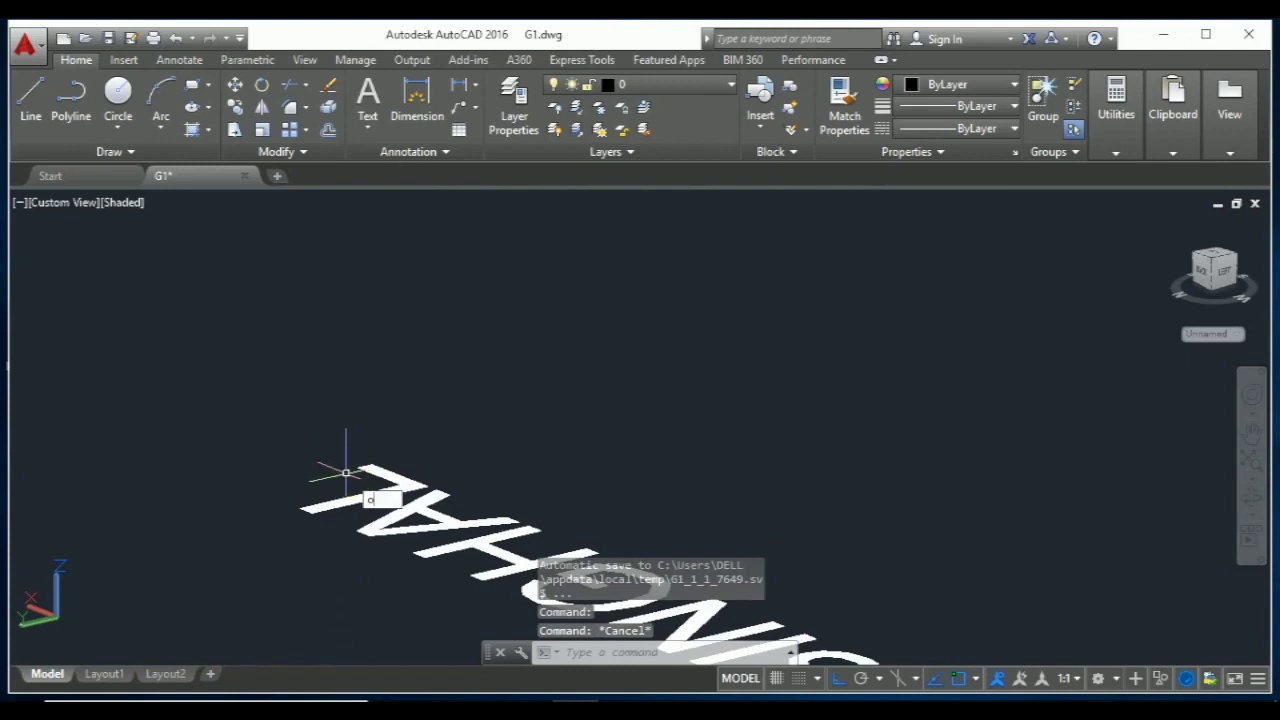
Start an OFFSET, pick a distance point, then cancel it.
{"action": "type", "text": "o"}
{"action": "key", "text": "Return"}
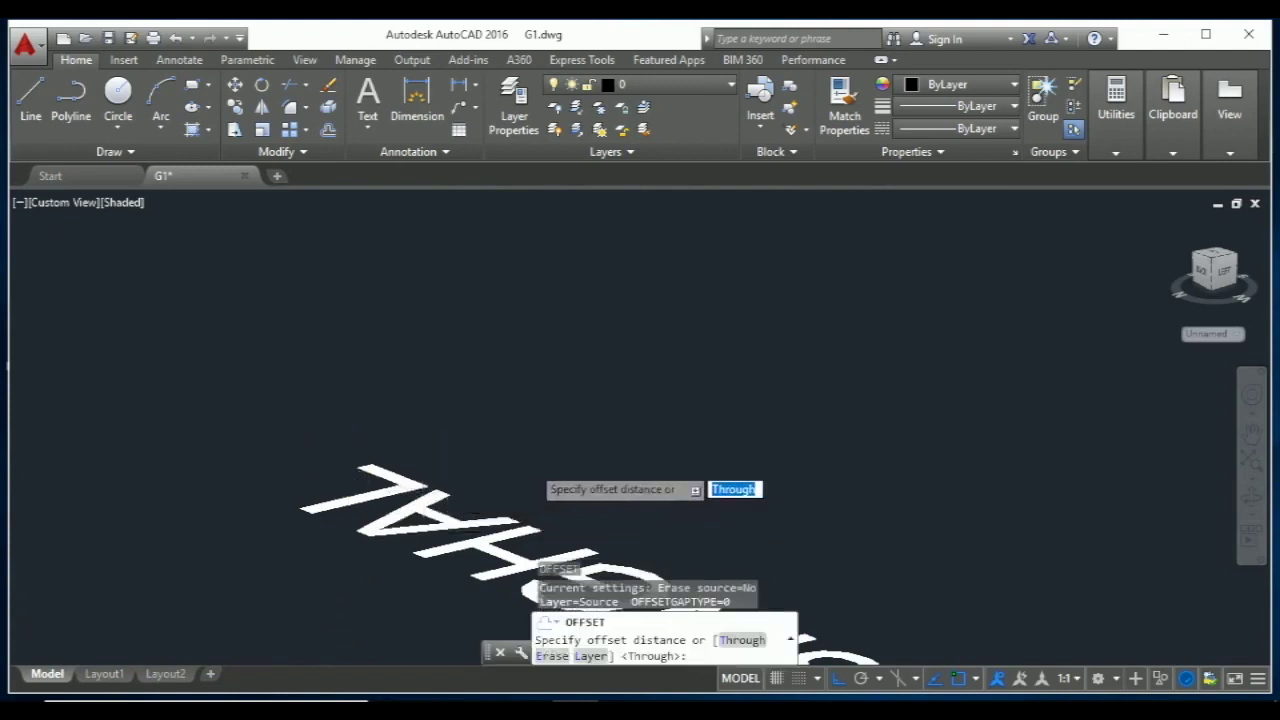
{"action": "middle_click_drag", "start_coordinate": [527, 452], "coordinate": [785, 449], "text": "shift"}
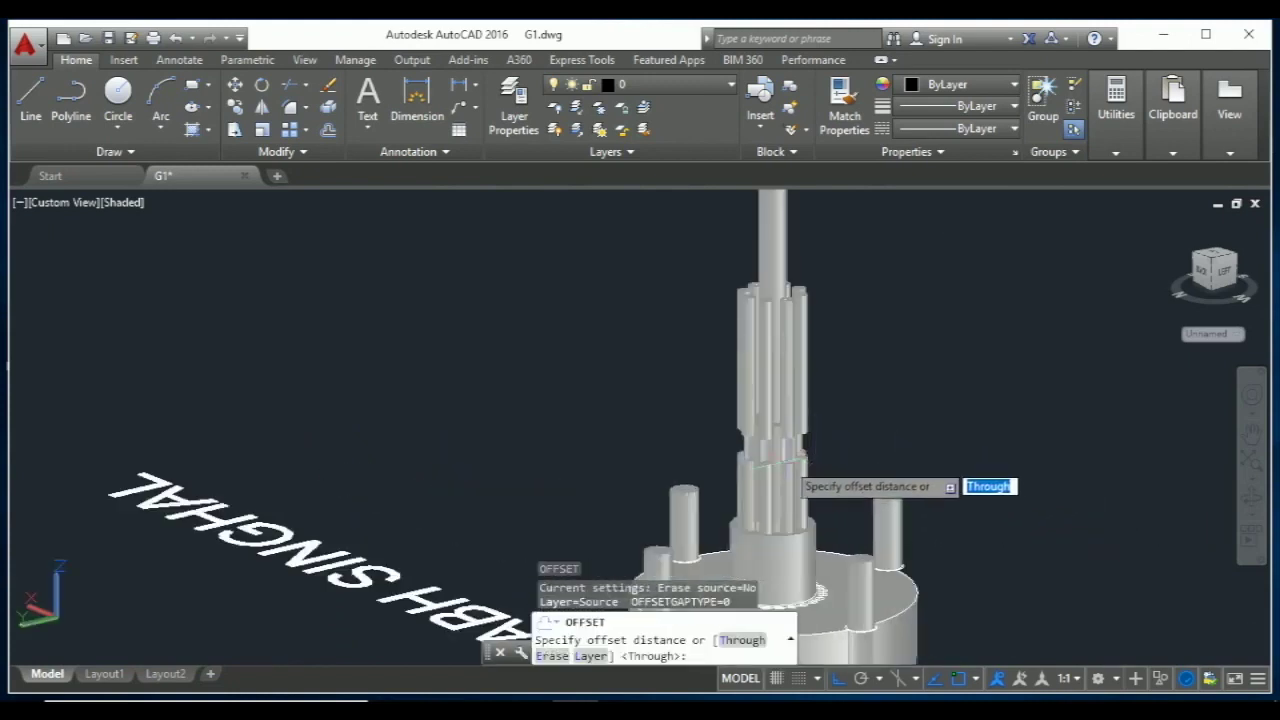
{"action": "scroll", "coordinate": [785, 457], "scroll_direction": "up", "scroll_amount": 3}
{"action": "left_click", "coordinate": [780, 443]}
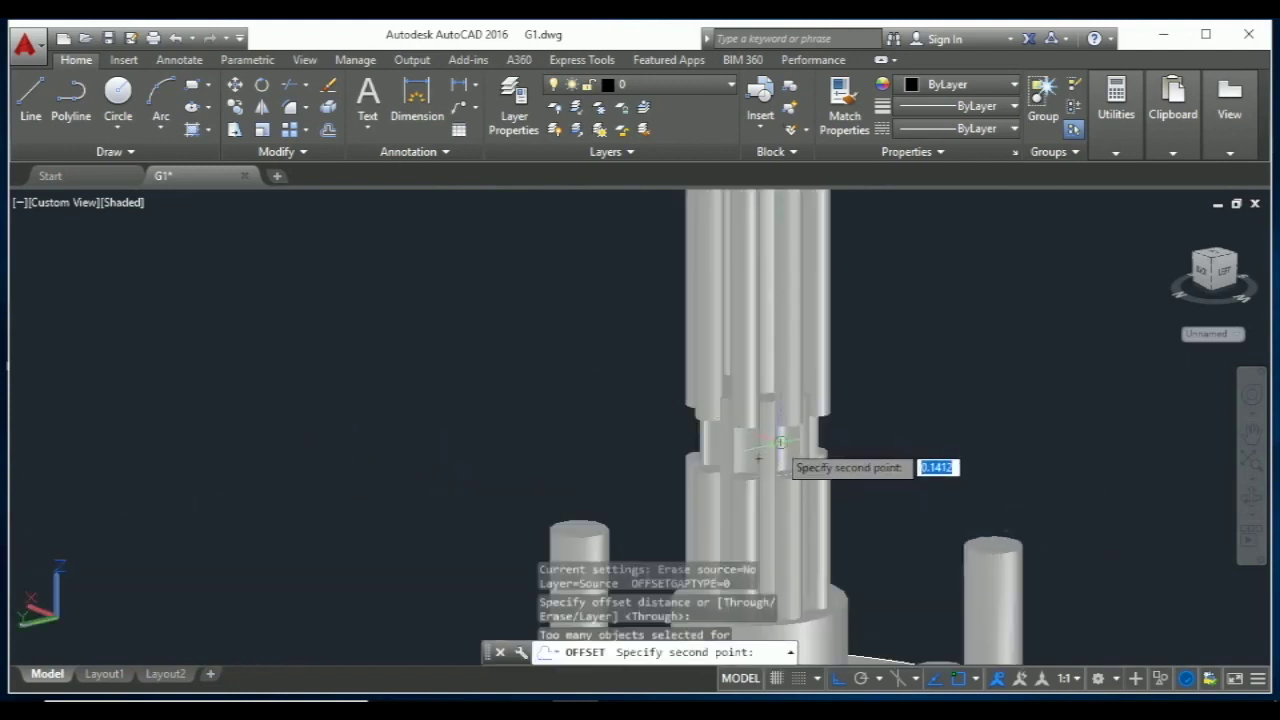
{"action": "key", "text": "Escape"}
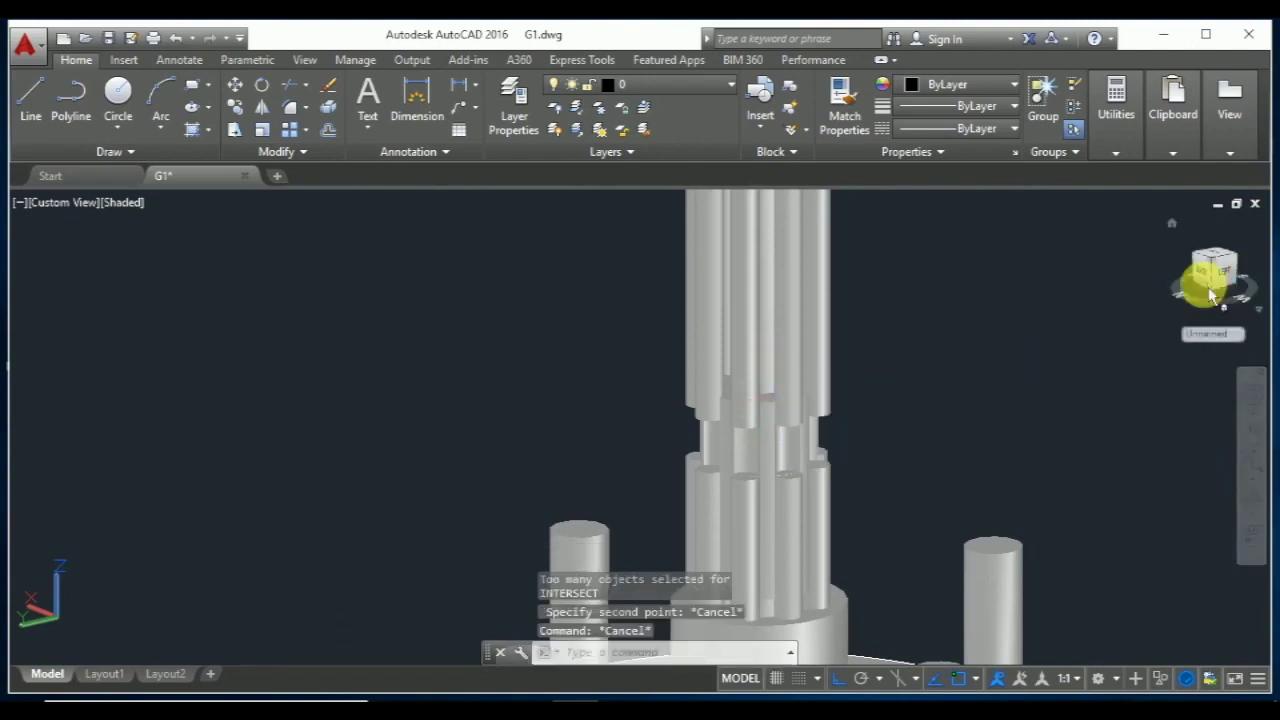
Switch to the Top view and zoom in on the splined gear at the disc centre.
{"action": "left_click", "coordinate": [1220, 258]}
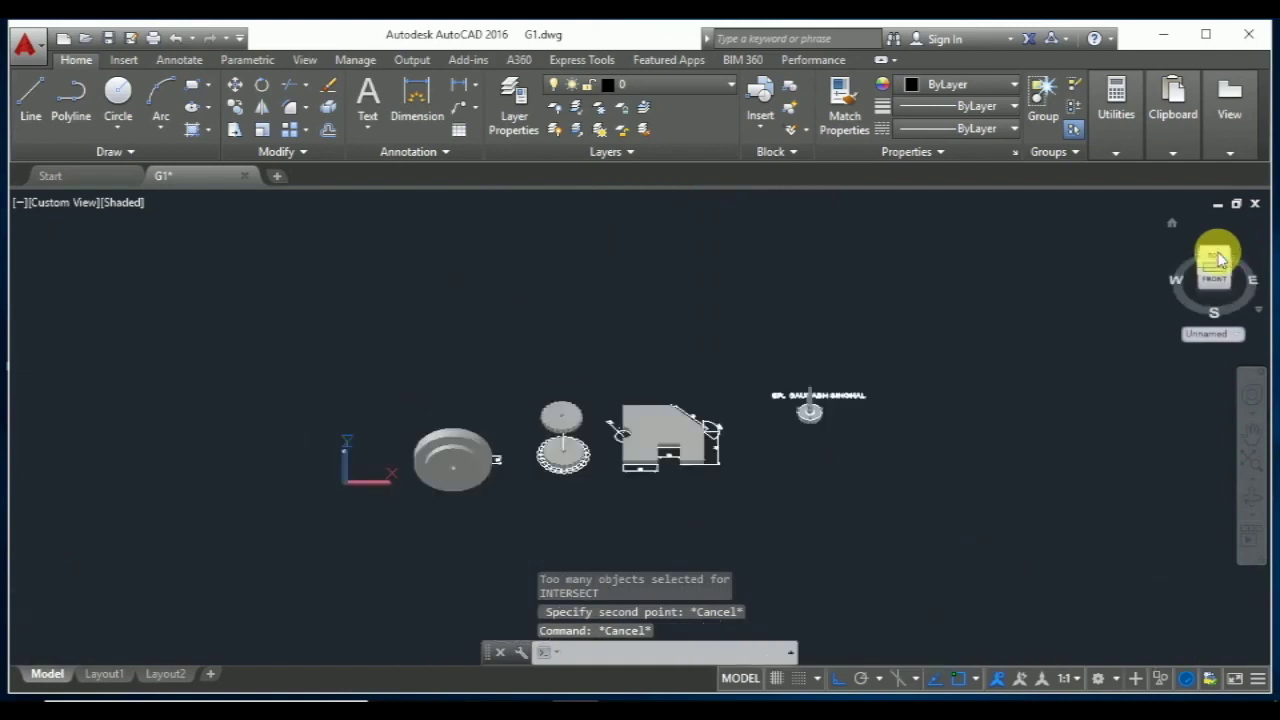
{"action": "left_click", "coordinate": [1215, 256]}
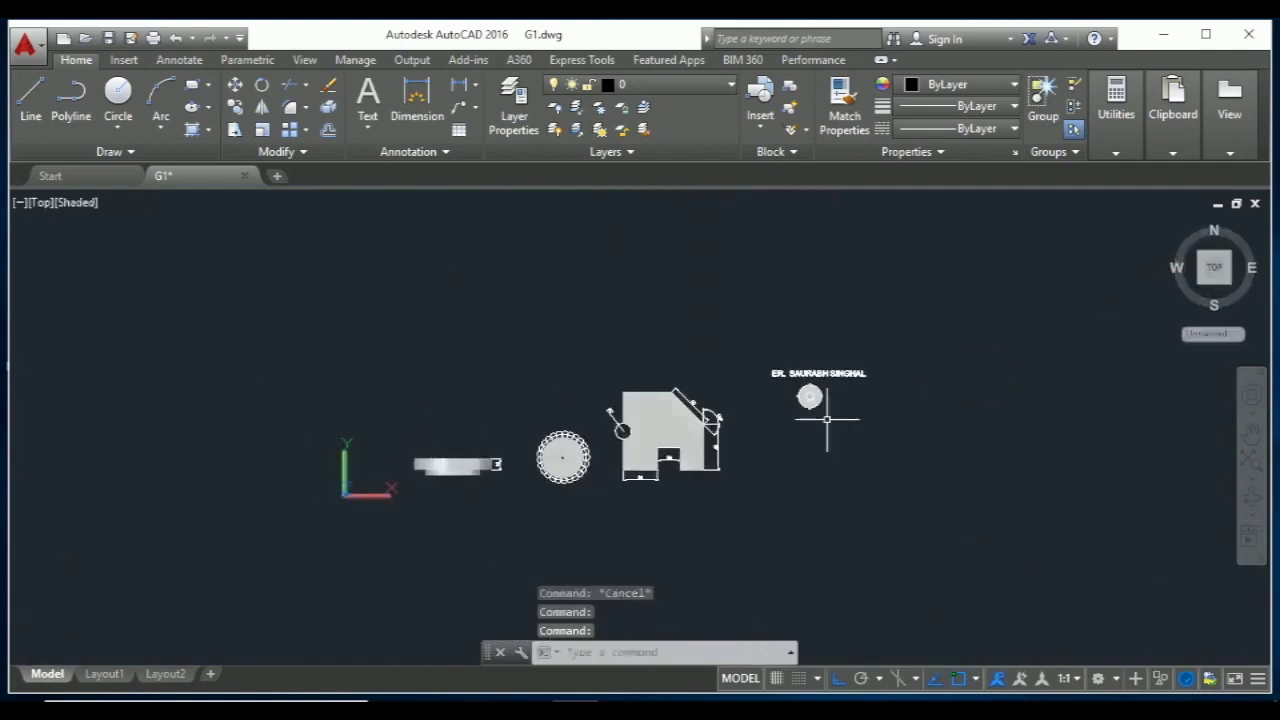
{"action": "scroll", "coordinate": [808, 370], "scroll_direction": "up", "scroll_amount": 5}
{"action": "scroll", "coordinate": [780, 365], "scroll_direction": "up", "scroll_amount": 4}
{"action": "scroll", "coordinate": [740, 385], "scroll_direction": "up", "scroll_amount": 2}
{"action": "scroll", "coordinate": [700, 402], "scroll_direction": "up", "scroll_amount": 5}
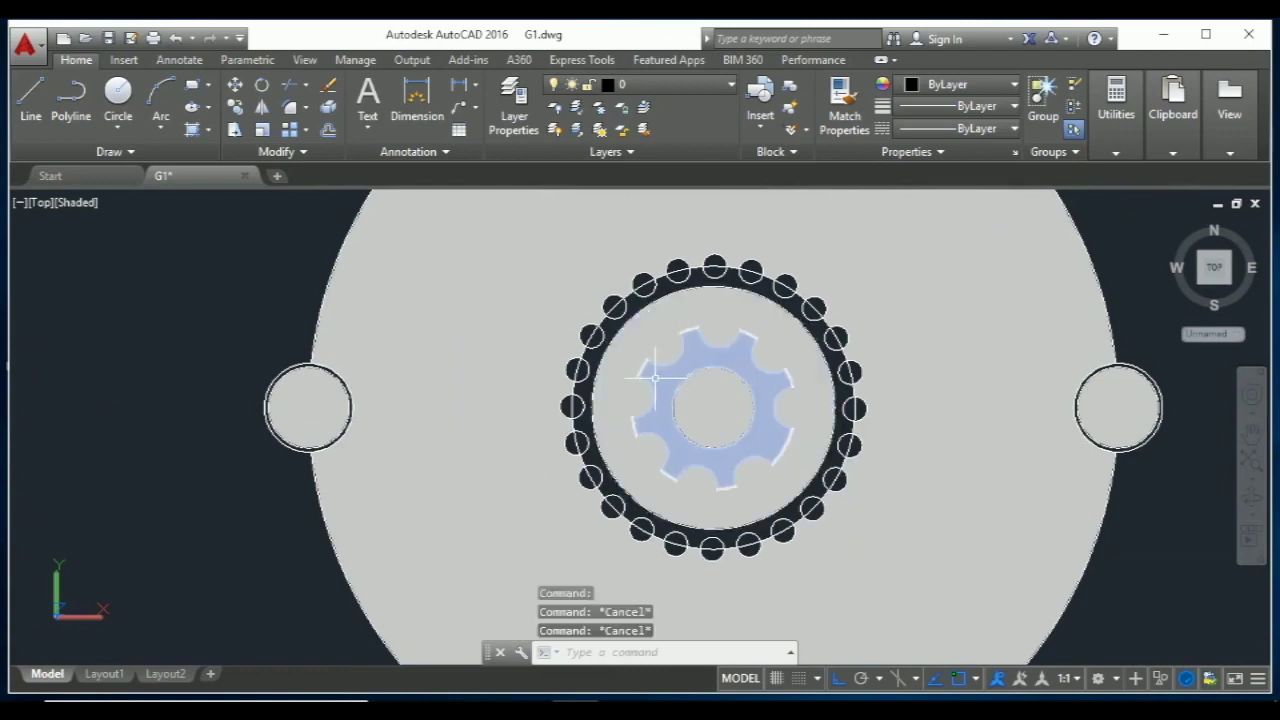
Copy the splined gear profile from its centre straight up above the original in SW Isometric view.
{"action": "type", "text": "co"}
{"action": "key", "text": "Return"}
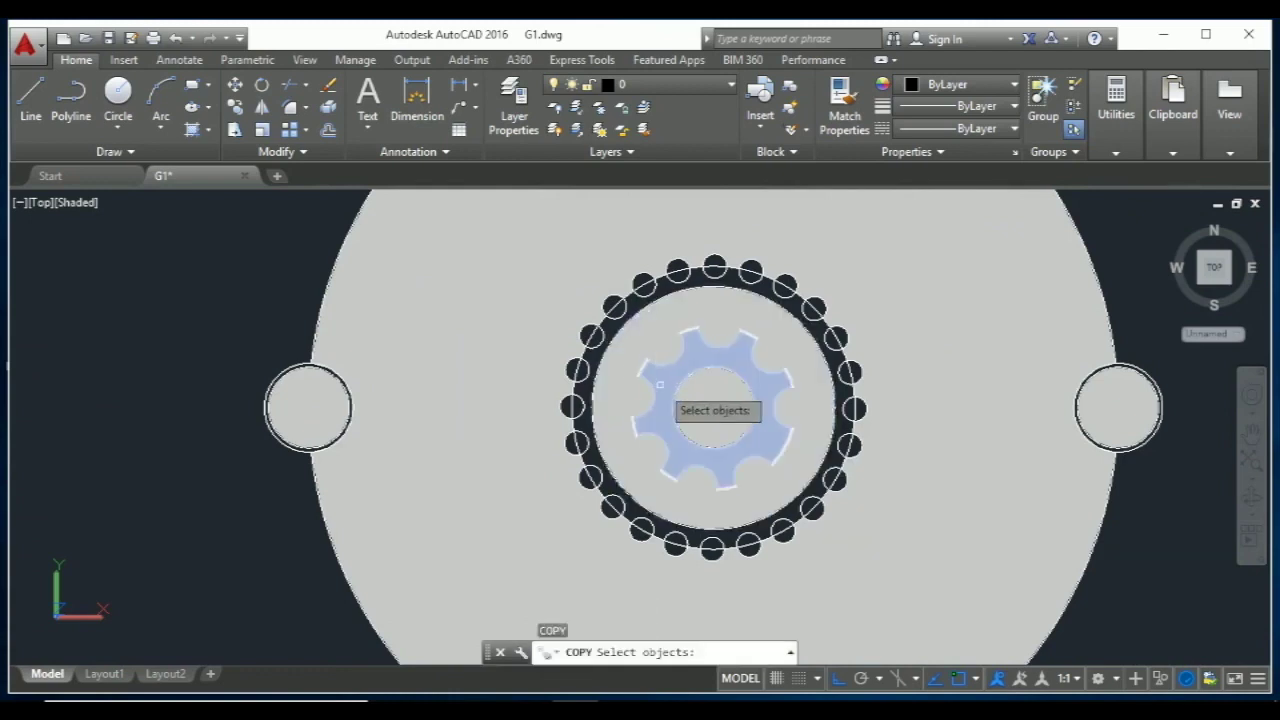
{"action": "left_click", "coordinate": [659, 384]}
{"action": "key", "text": "Return"}
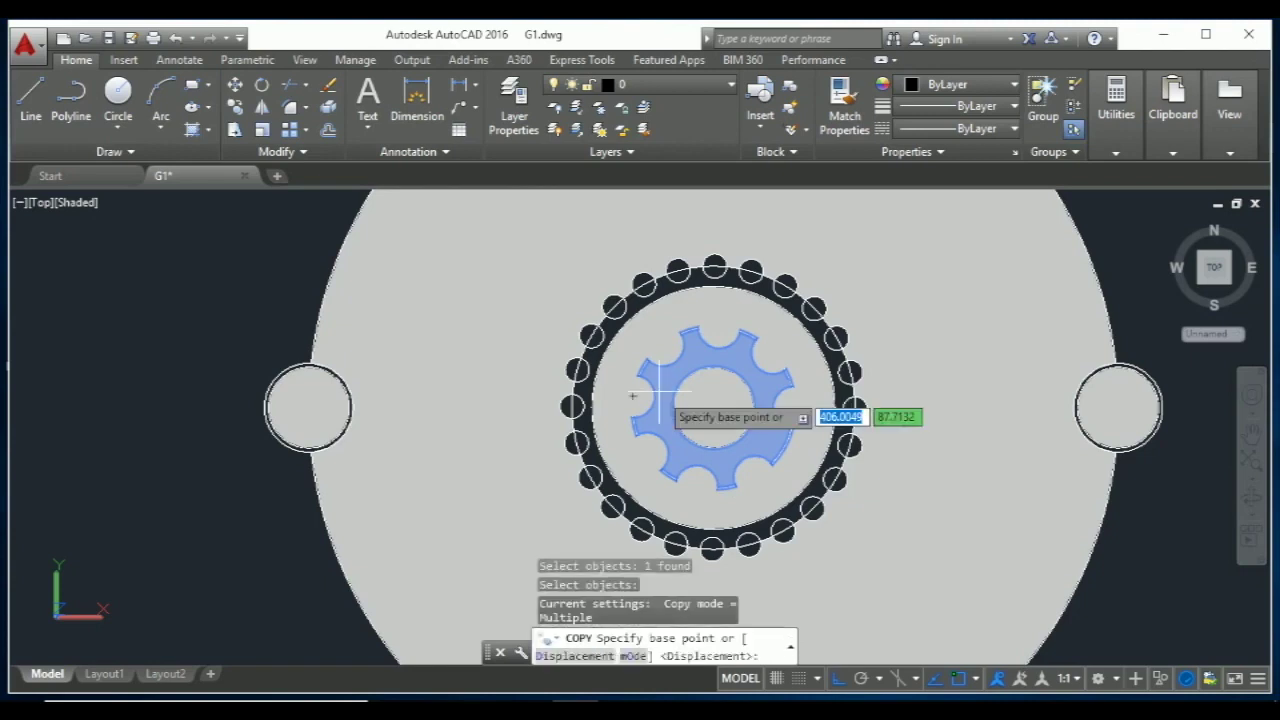
{"action": "left_click", "coordinate": [714, 408]}
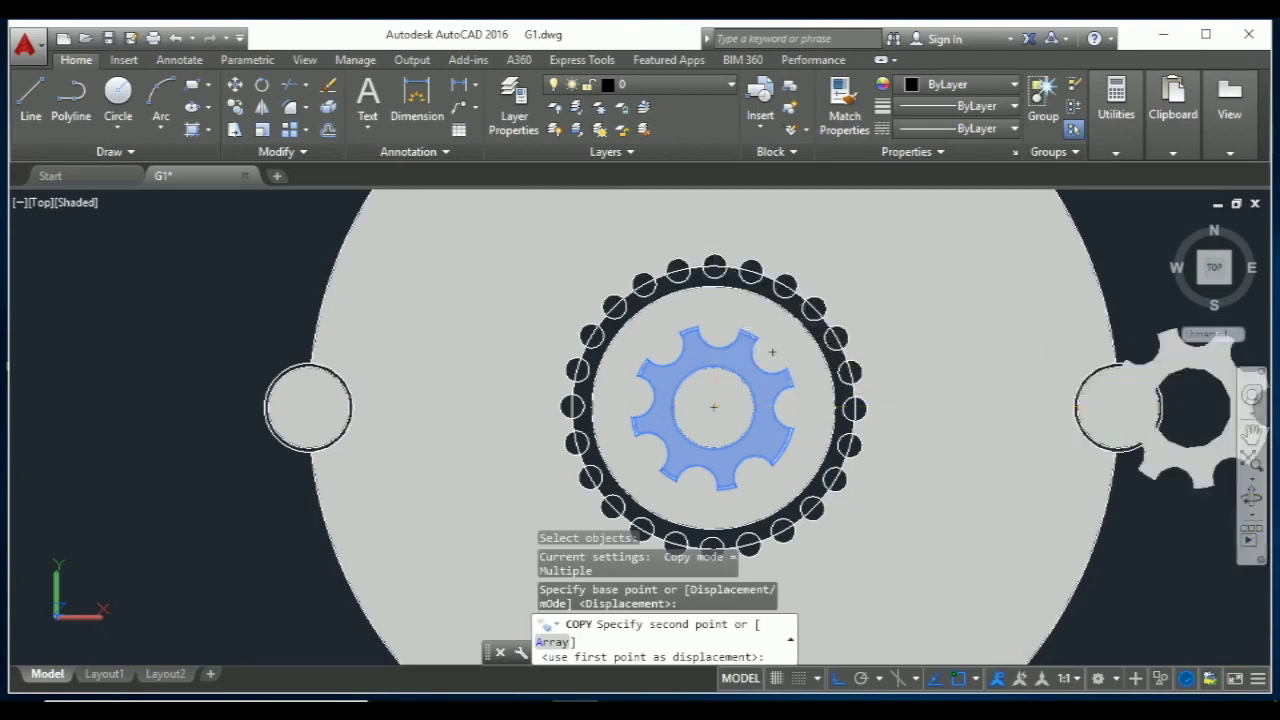
{"action": "left_click", "coordinate": [1205, 283]}
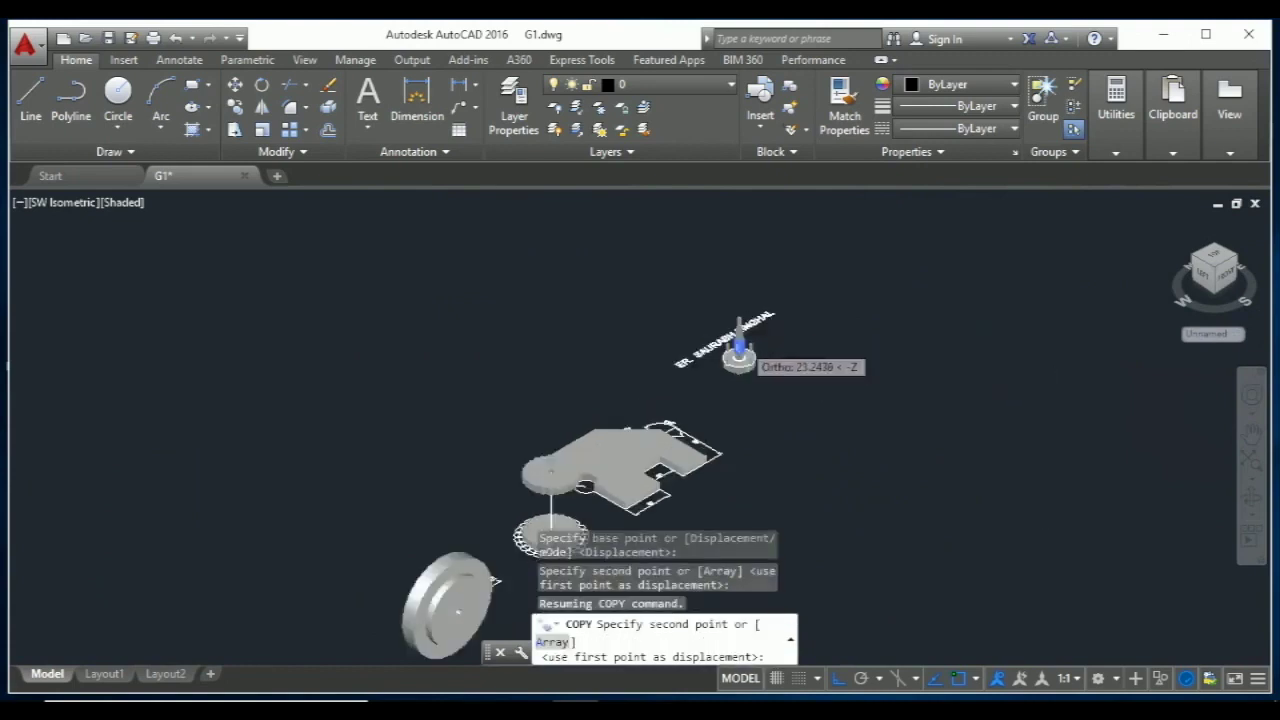
{"action": "scroll", "coordinate": [740, 340], "scroll_direction": "up", "scroll_amount": 5}
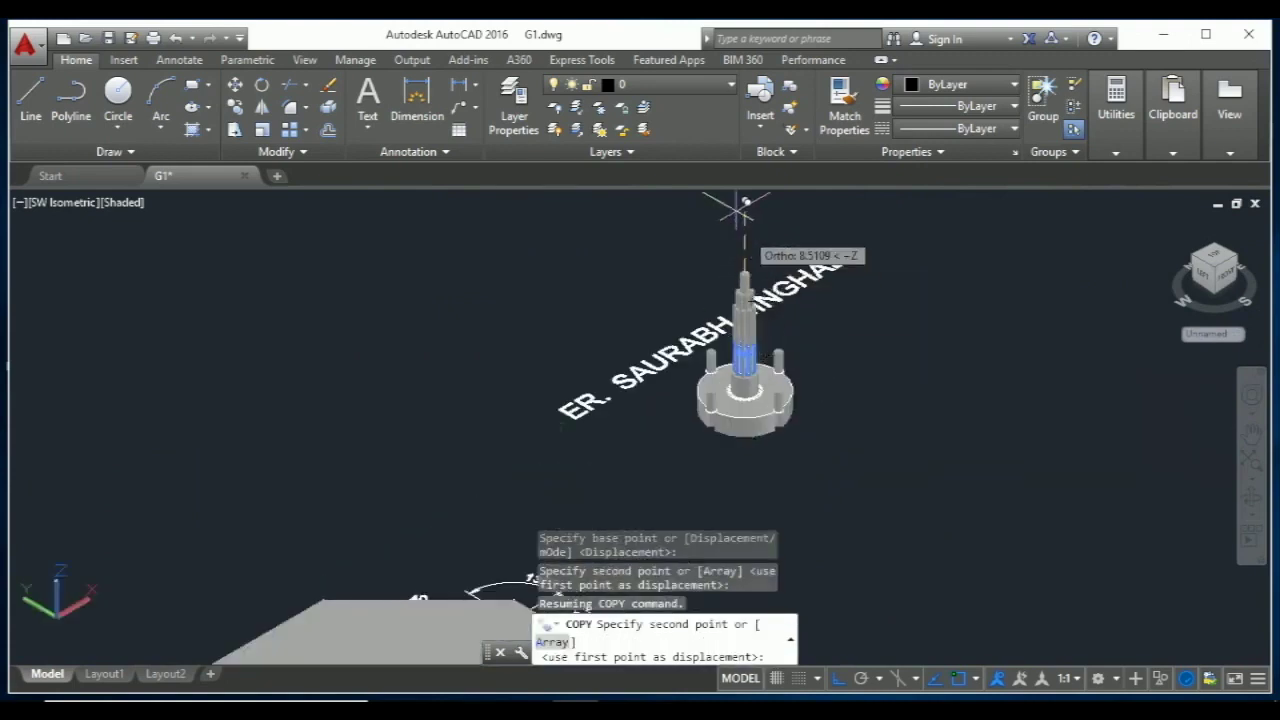
{"action": "scroll", "coordinate": [766, 208], "scroll_direction": "up", "scroll_amount": 2}
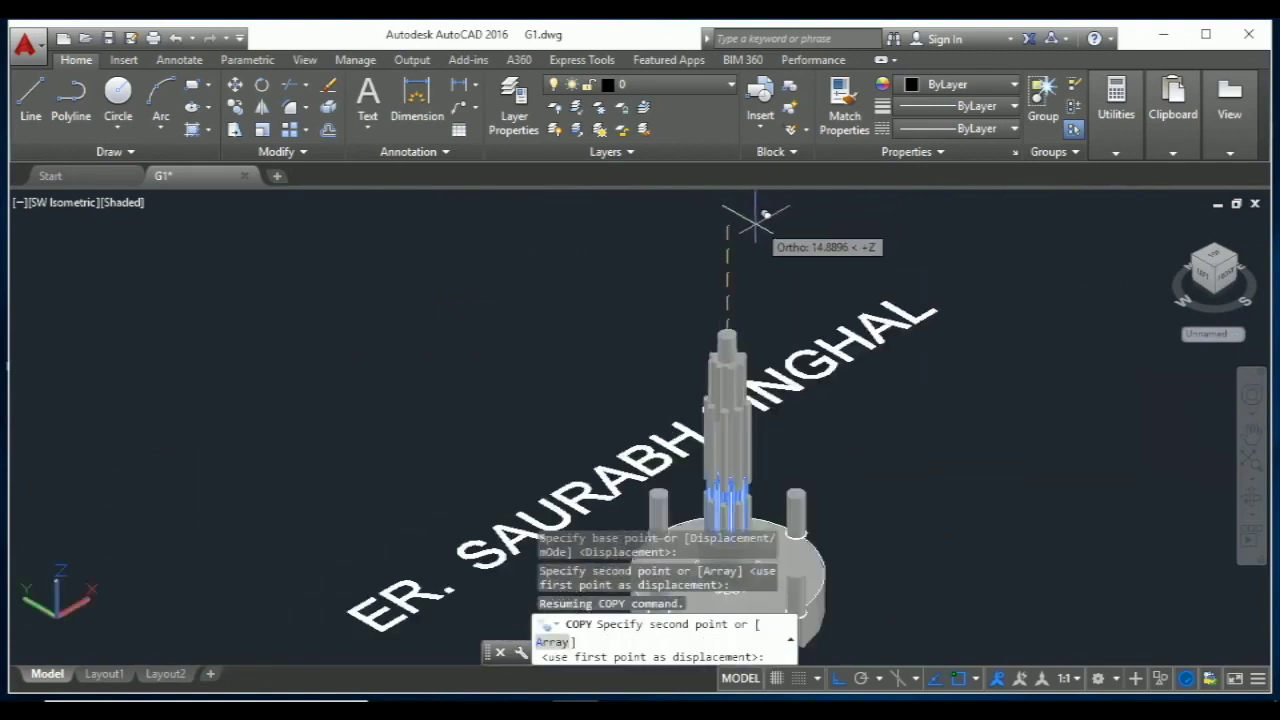
{"action": "scroll", "coordinate": [763, 210], "scroll_direction": "up", "scroll_amount": 1}
{"action": "scroll", "coordinate": [759, 204], "scroll_direction": "up", "scroll_amount": 1}
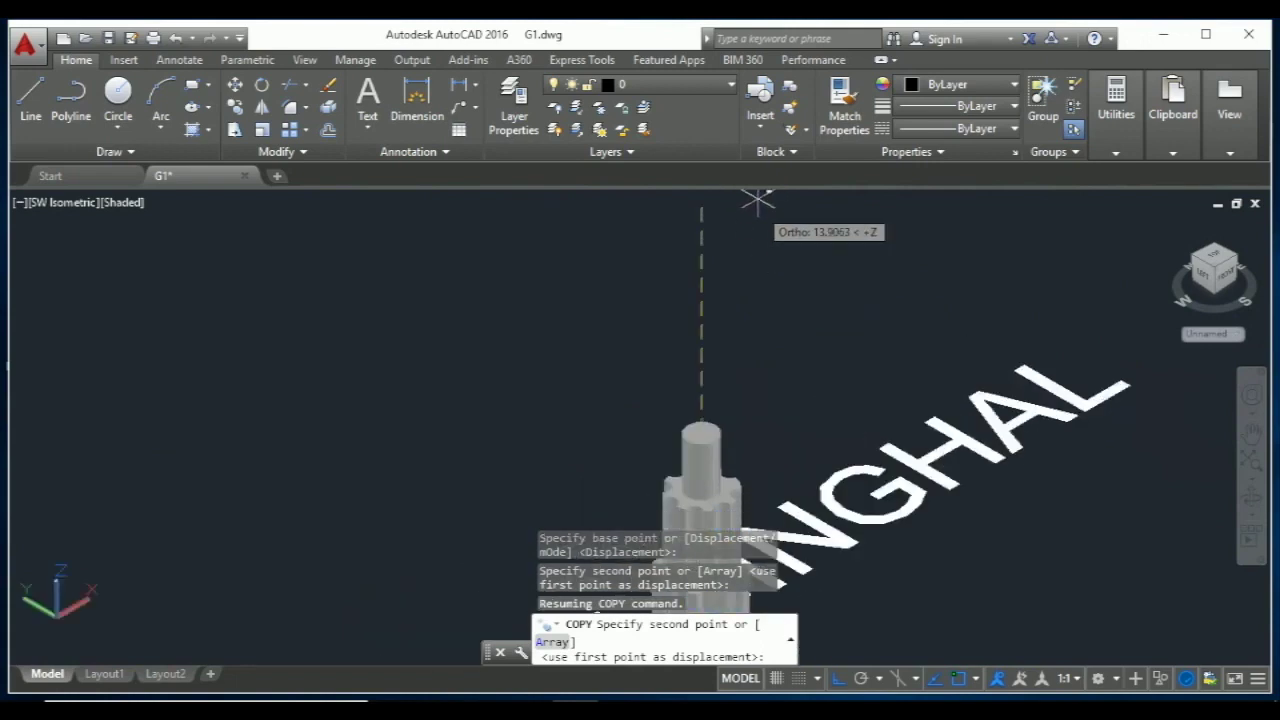
{"action": "scroll", "coordinate": [757, 200], "scroll_direction": "down", "scroll_amount": 2}
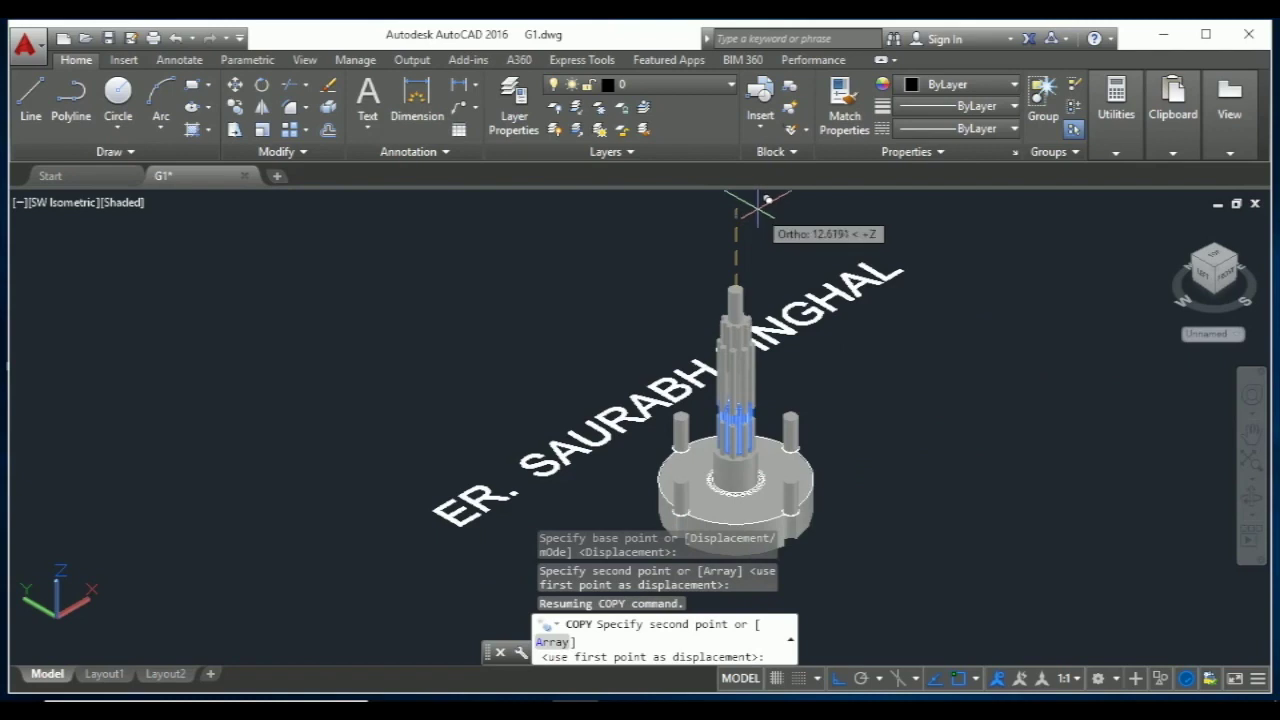
{"action": "left_click", "coordinate": [750, 201]}
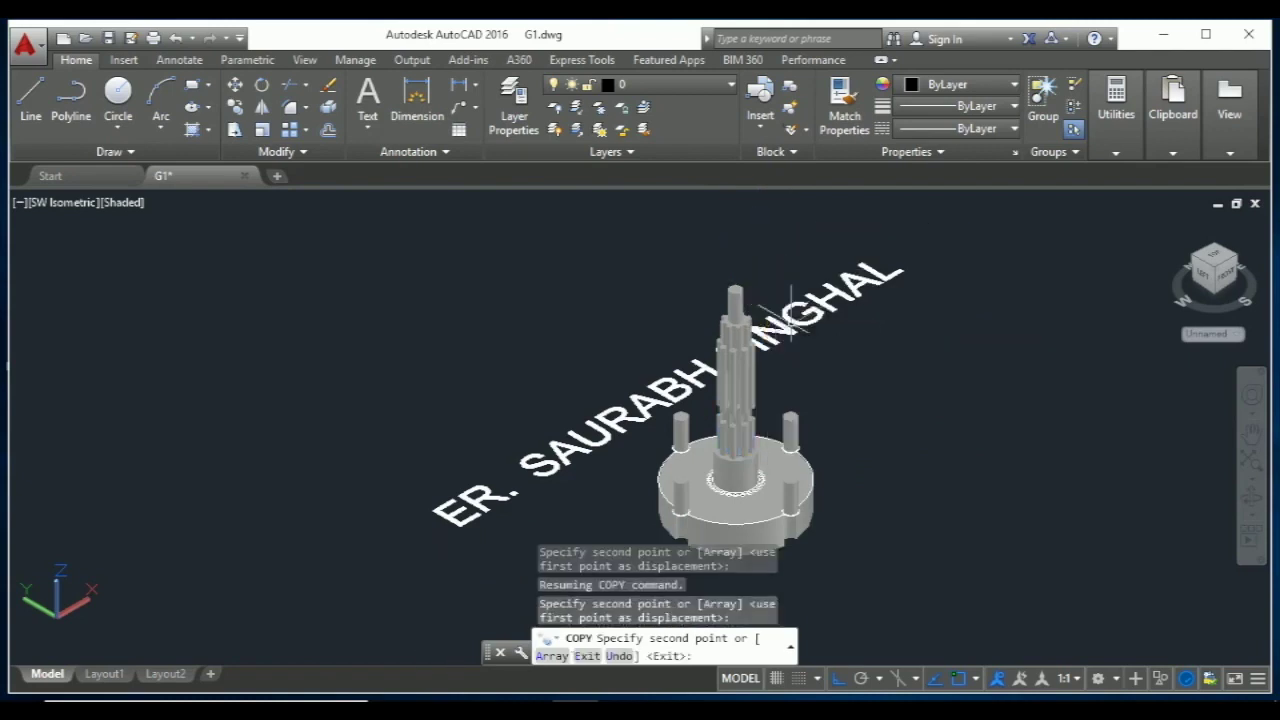
{"action": "key", "text": "Escape"}
Copy the base disc from its centre up to the top of the shaft with ortho on.
{"action": "scroll", "coordinate": [810, 312], "scroll_direction": "up", "scroll_amount": 1}
{"action": "scroll", "coordinate": [766, 357], "scroll_direction": "up", "scroll_amount": 1}
{"action": "scroll", "coordinate": [671, 271], "scroll_direction": "down", "scroll_amount": 1}
{"action": "scroll", "coordinate": [680, 273], "scroll_direction": "down", "scroll_amount": 1}
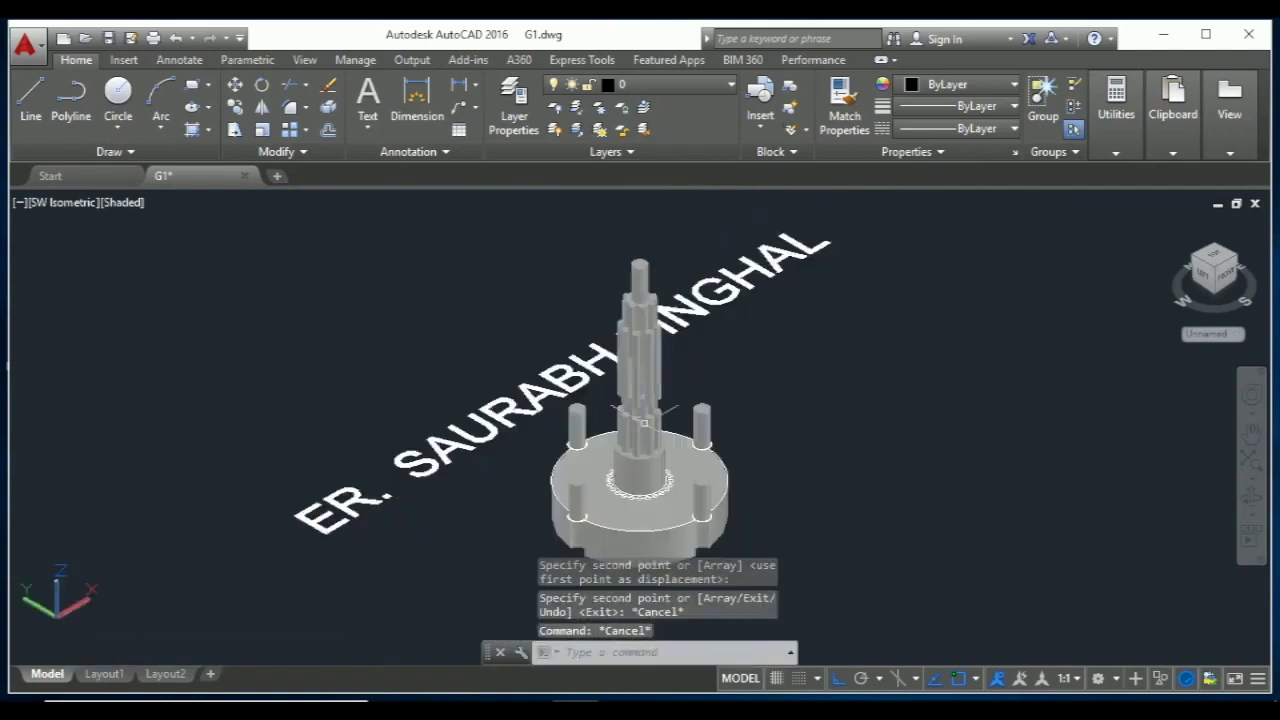
{"action": "scroll", "coordinate": [640, 466], "scroll_direction": "up", "scroll_amount": 3}
{"action": "scroll", "coordinate": [636, 444], "scroll_direction": "down", "scroll_amount": 2}
{"action": "scroll", "coordinate": [636, 444], "scroll_direction": "down", "scroll_amount": 1}
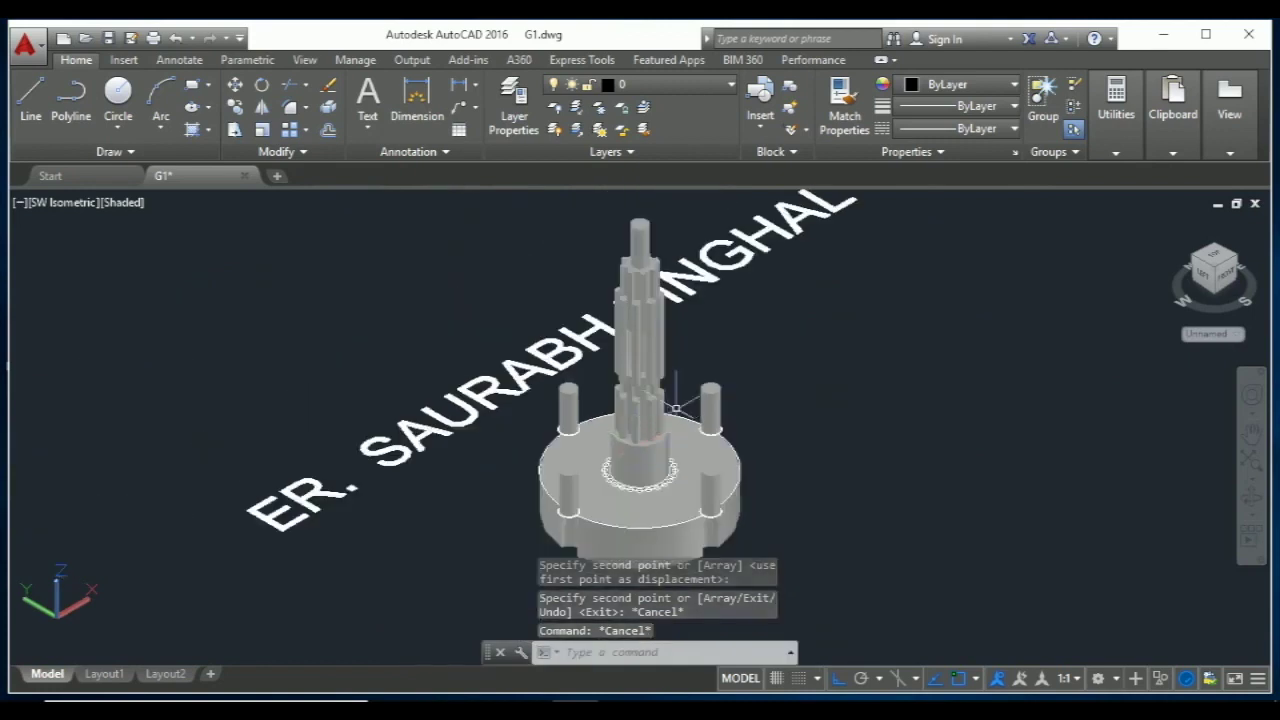
{"action": "left_click", "coordinate": [676, 528]}
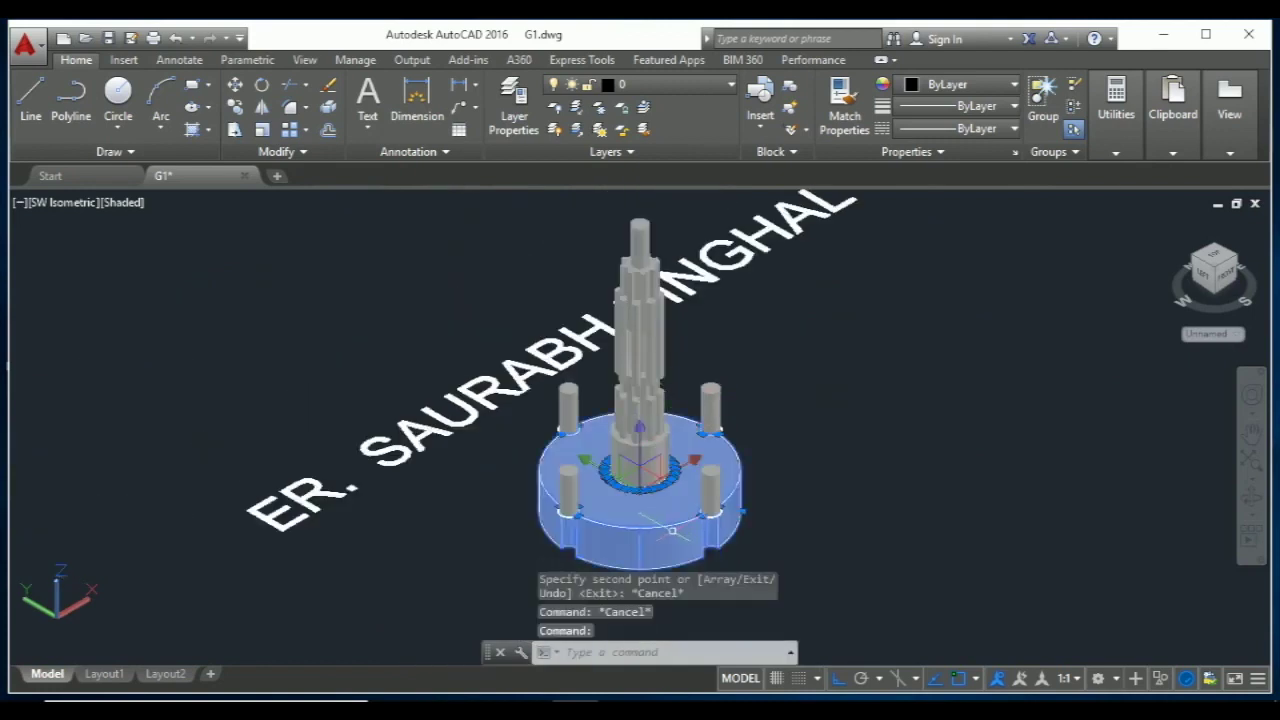
{"action": "key", "text": "Escape"}
{"action": "key", "text": "Return"}
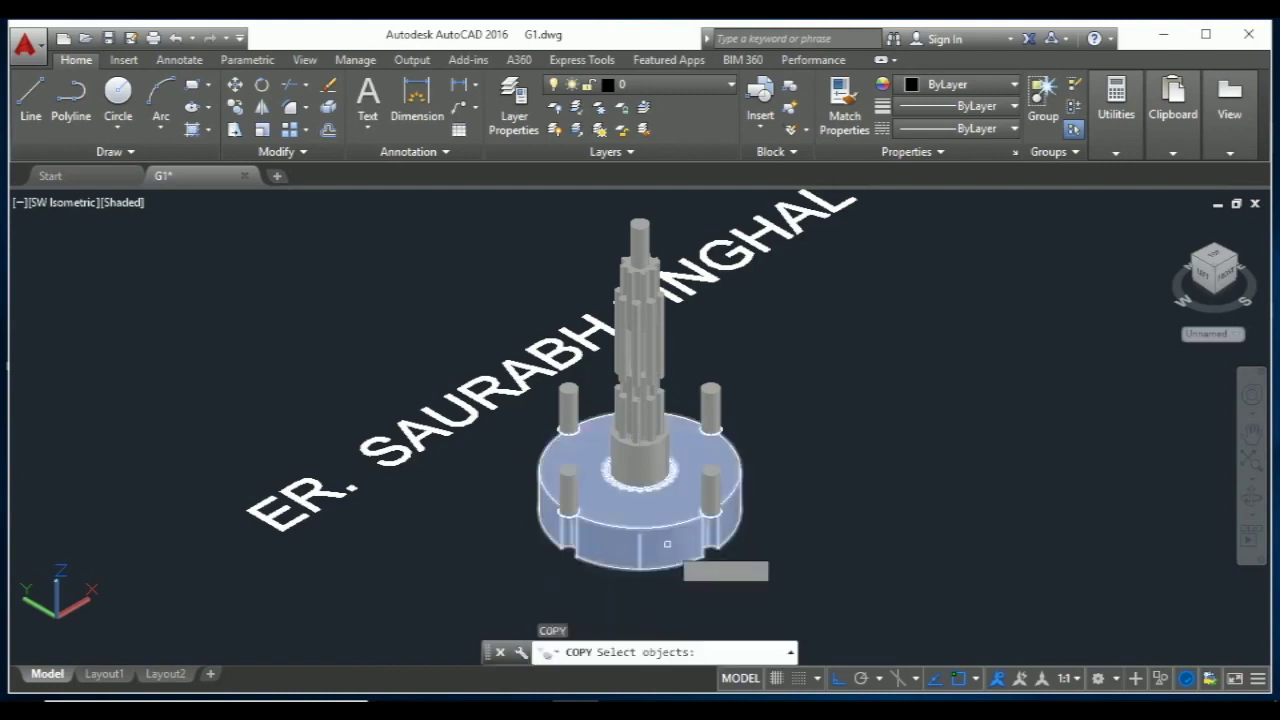
{"action": "left_click", "coordinate": [662, 542]}
{"action": "key", "text": "Return"}
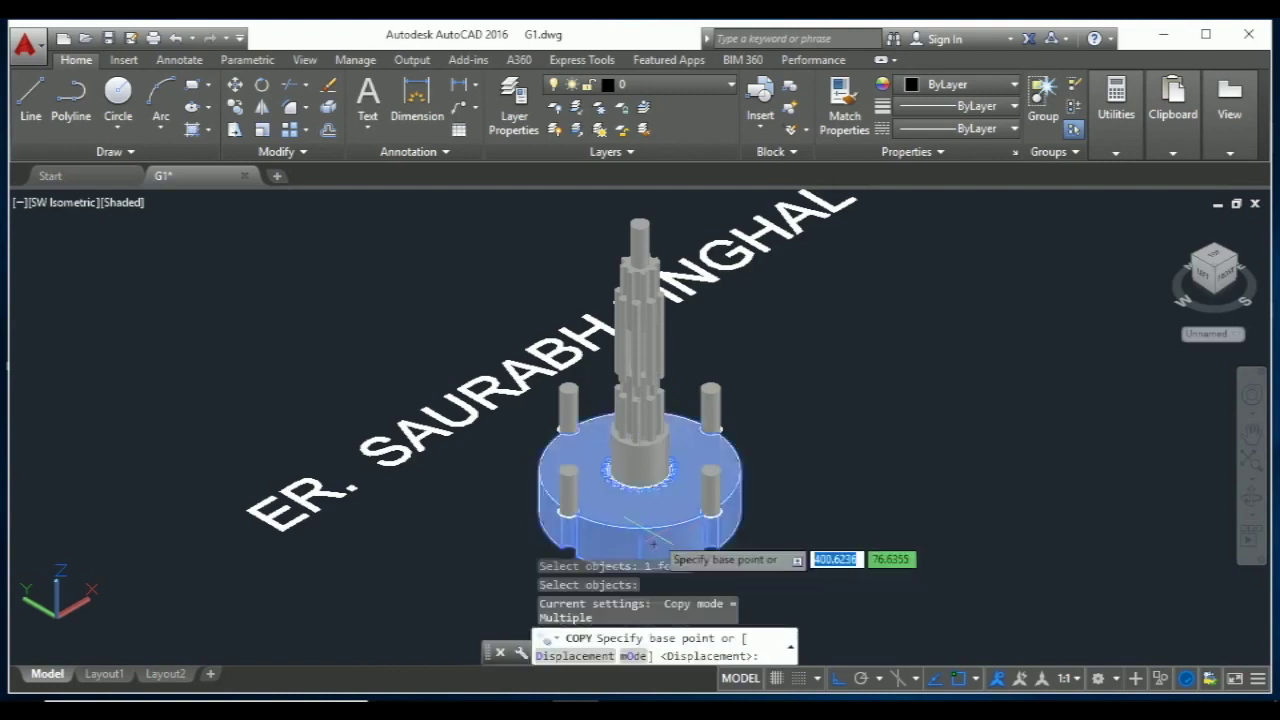
{"action": "left_click", "coordinate": [640, 466]}
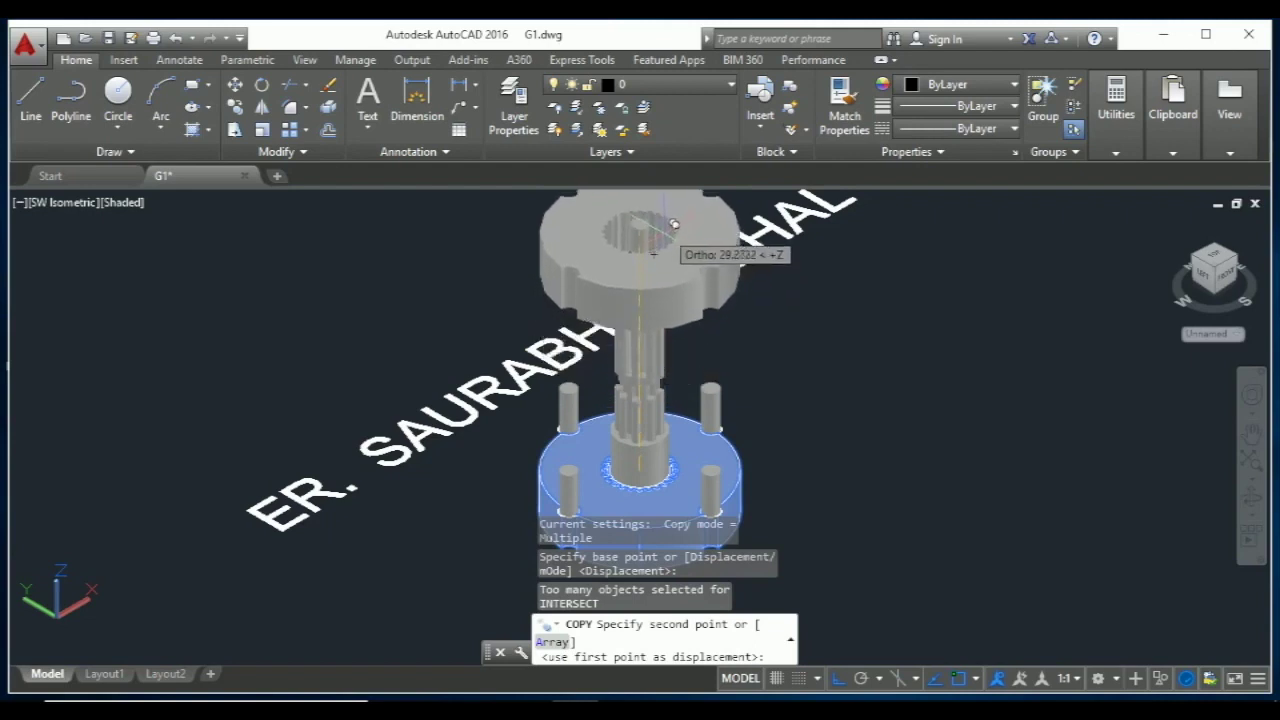
{"action": "key", "text": "F8"}
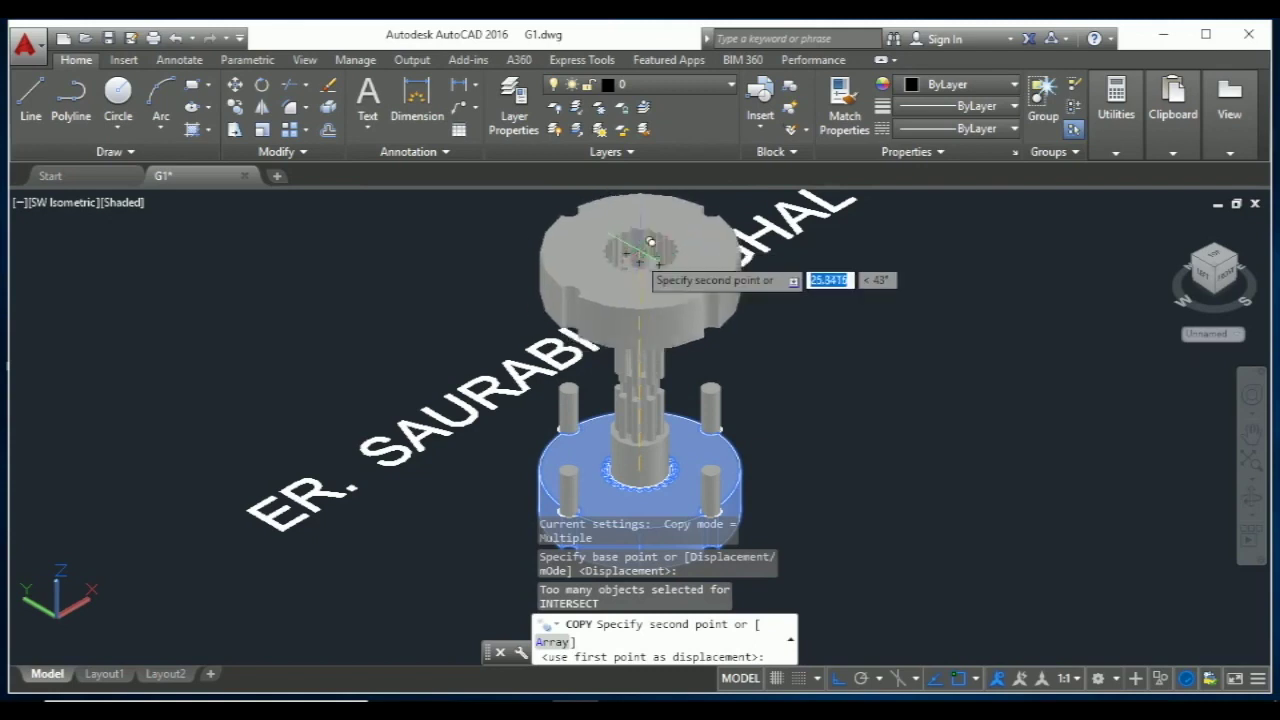
{"action": "left_click", "coordinate": [645, 245]}
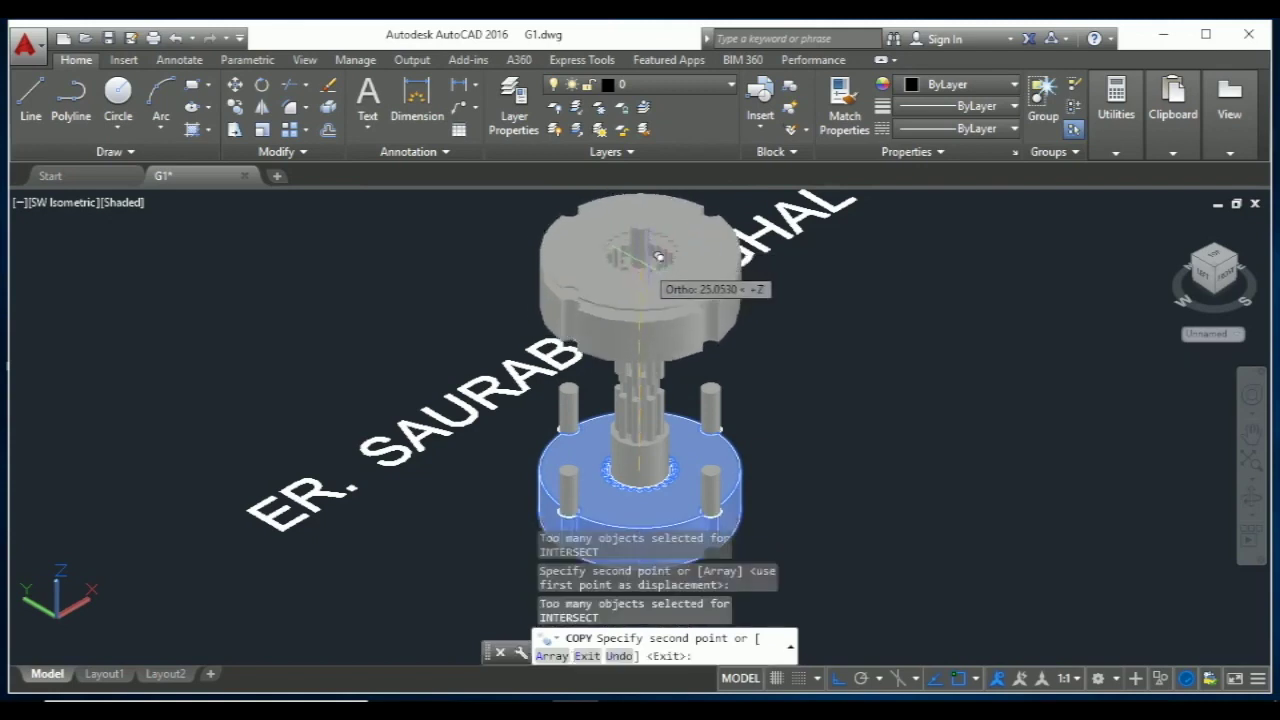
{"action": "key", "text": "Escape"}
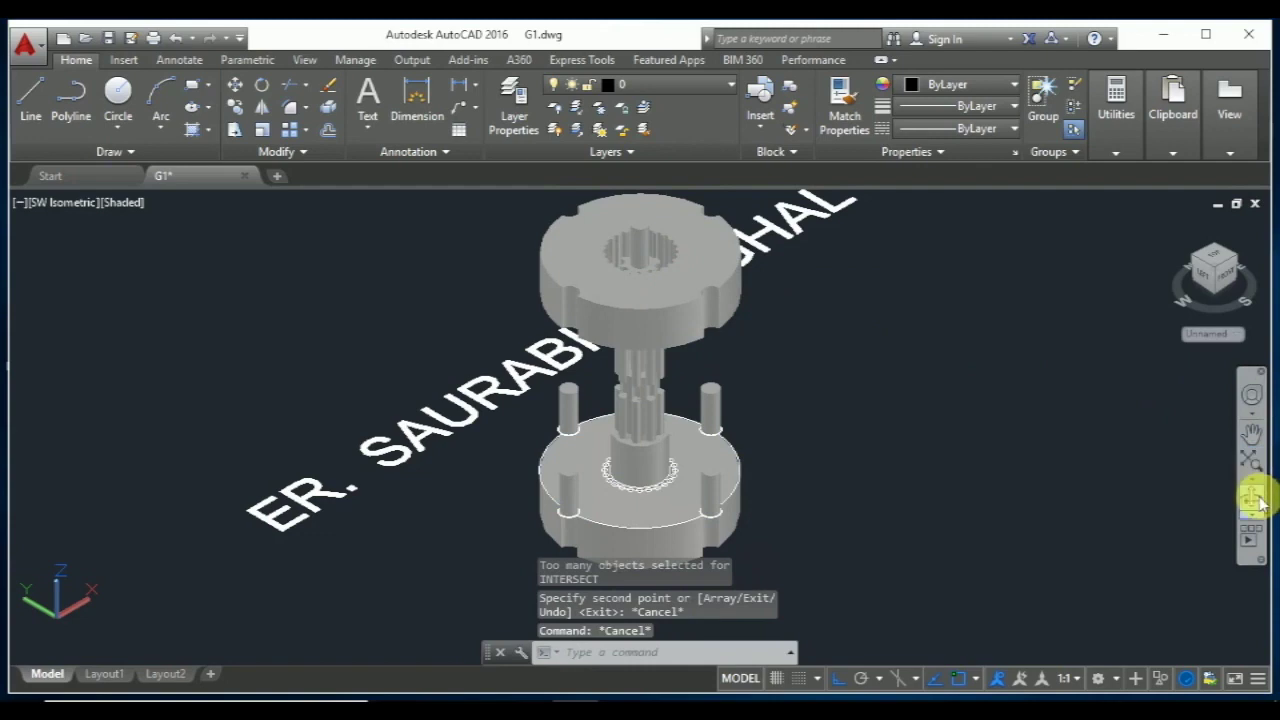
Orbit the model to inspect it from below, then return to the Top view and zoom in.
{"action": "left_click_drag", "start_coordinate": [1088, 472], "coordinate": [1071, 466]}
{"action": "key", "text": "Escape"}
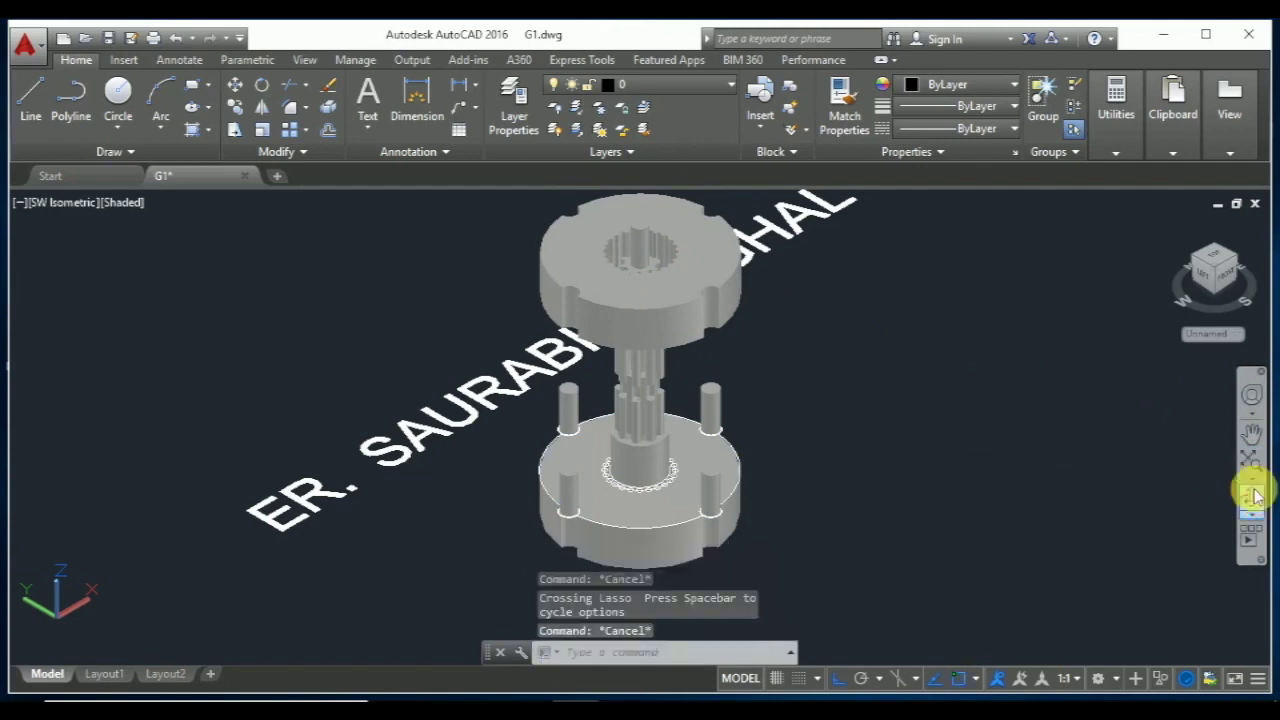
{"action": "left_click", "coordinate": [1248, 497]}
{"action": "mouse_move", "coordinate": [960, 443]}
{"action": "left_mouse_down"}
{"action": "mouse_move", "coordinate": [723, 346]}
{"action": "mouse_move", "coordinate": [474, 306]}
{"action": "mouse_move", "coordinate": [285, 340]}
{"action": "mouse_move", "coordinate": [231, 434]}
{"action": "mouse_move", "coordinate": [249, 486]}
{"action": "mouse_move", "coordinate": [381, 577]}
{"action": "mouse_move", "coordinate": [527, 557]}
{"action": "mouse_move", "coordinate": [576, 614]}
{"action": "mouse_move", "coordinate": [622, 614]}
{"action": "mouse_move", "coordinate": [628, 638]}
{"action": "mouse_move", "coordinate": [629, 623]}
{"action": "mouse_move", "coordinate": [600, 615]}
{"action": "mouse_move", "coordinate": [809, 426]}
{"action": "mouse_move", "coordinate": [846, 463]}
{"action": "mouse_move", "coordinate": [1228, 303]}
{"action": "left_mouse_up"}
{"action": "key", "text": "Escape"}
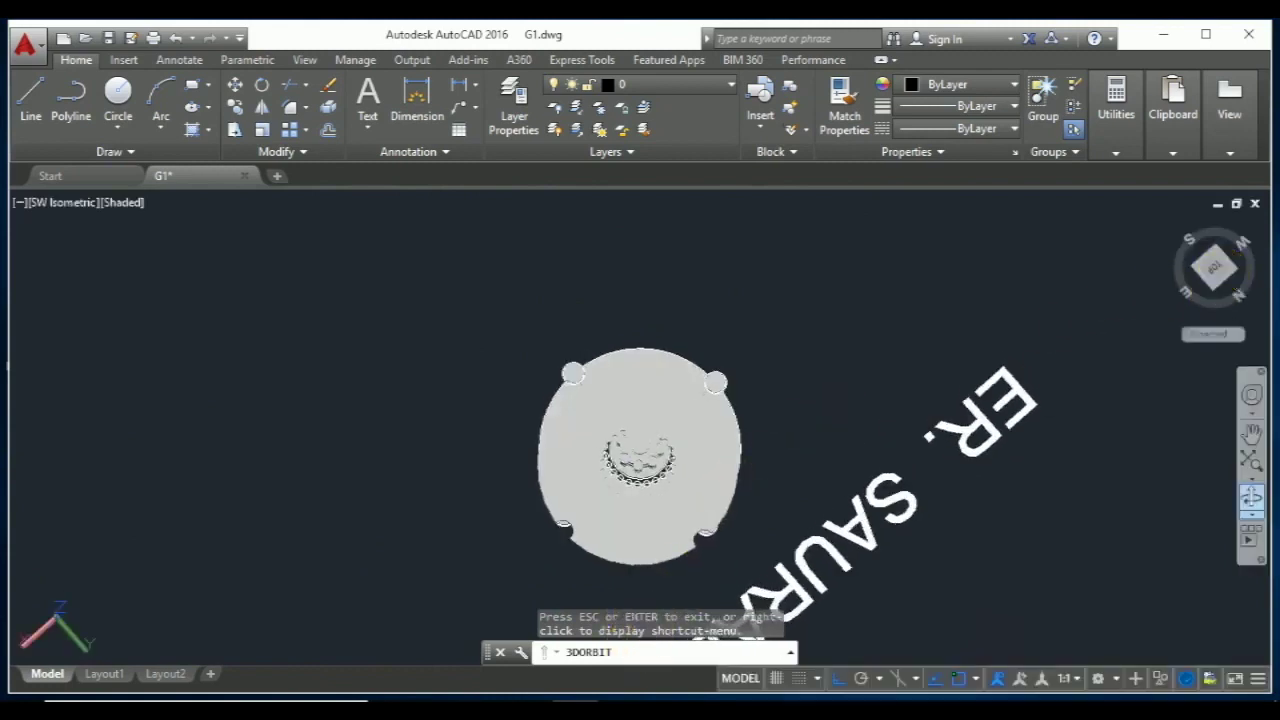
{"action": "left_click", "coordinate": [1222, 270]}
{"action": "left_click", "coordinate": [1222, 270]}
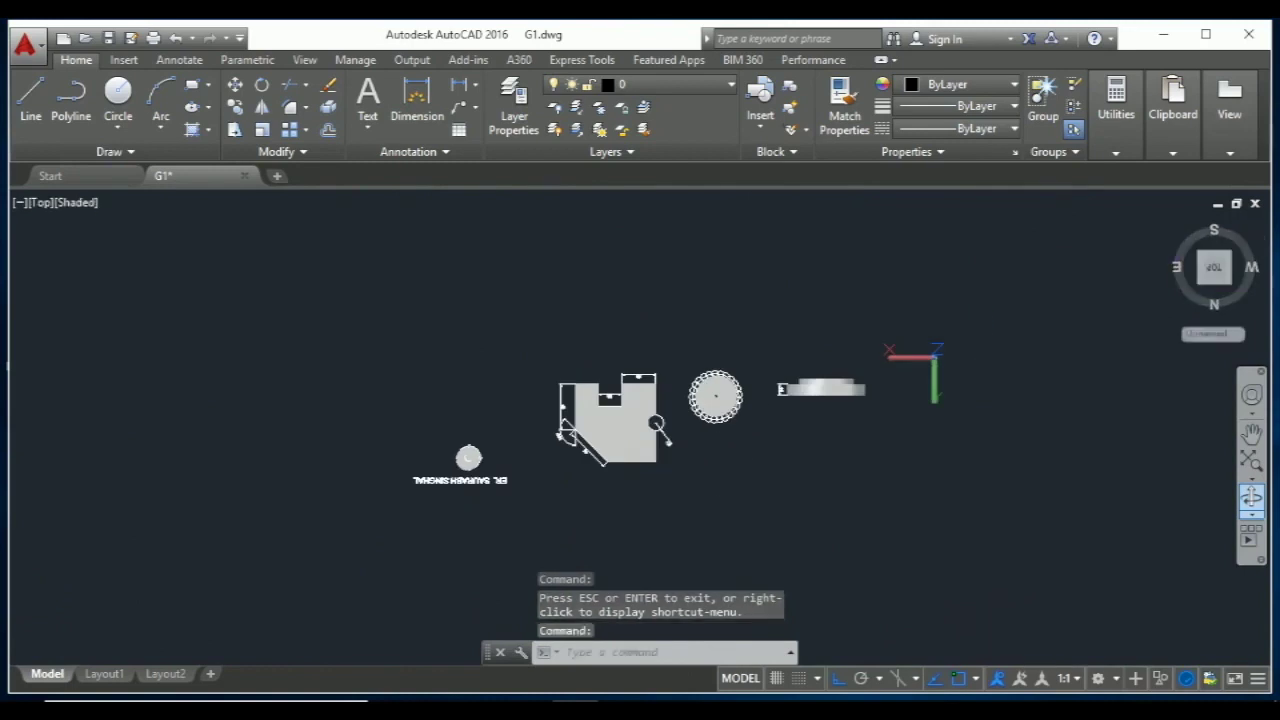
{"action": "scroll", "coordinate": [470, 460], "scroll_direction": "up", "scroll_amount": 3}
{"action": "scroll", "coordinate": [500, 470], "scroll_direction": "up", "scroll_amount": 3}
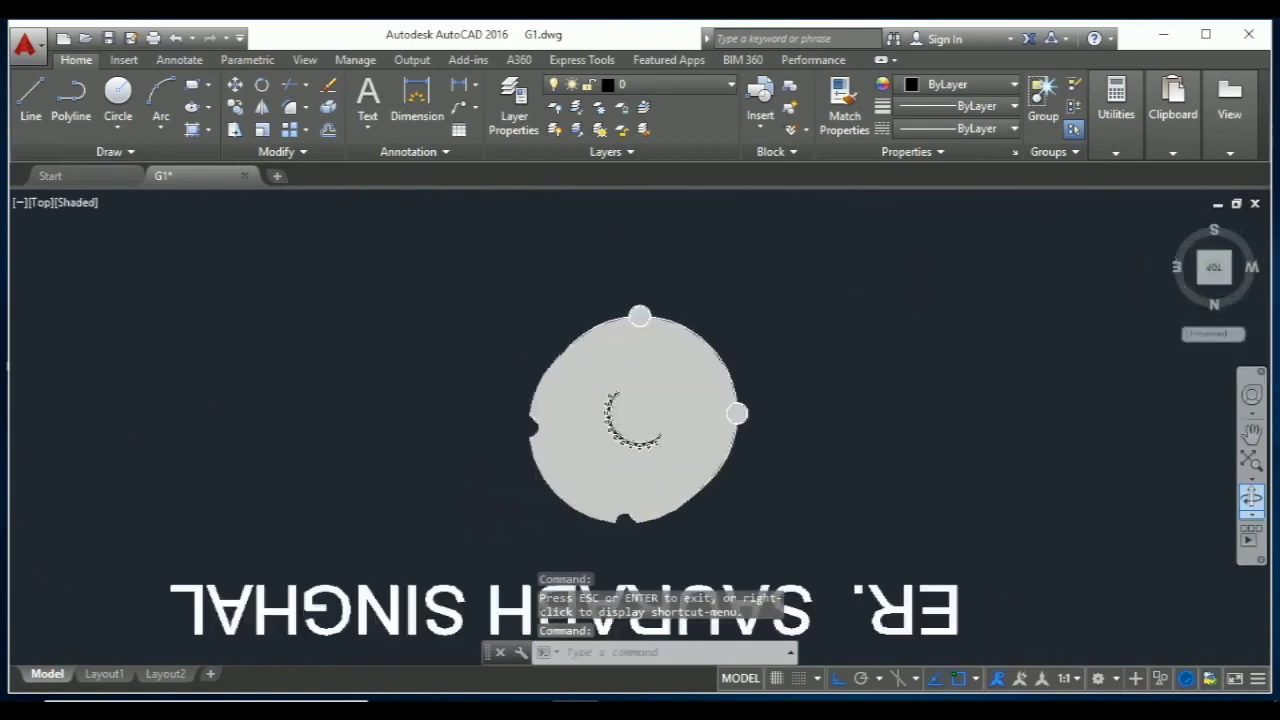
{"action": "scroll", "coordinate": [524, 490], "scroll_direction": "up", "scroll_amount": 3}
{"action": "key", "text": "Escape"}
{"action": "type", "text": "m"}
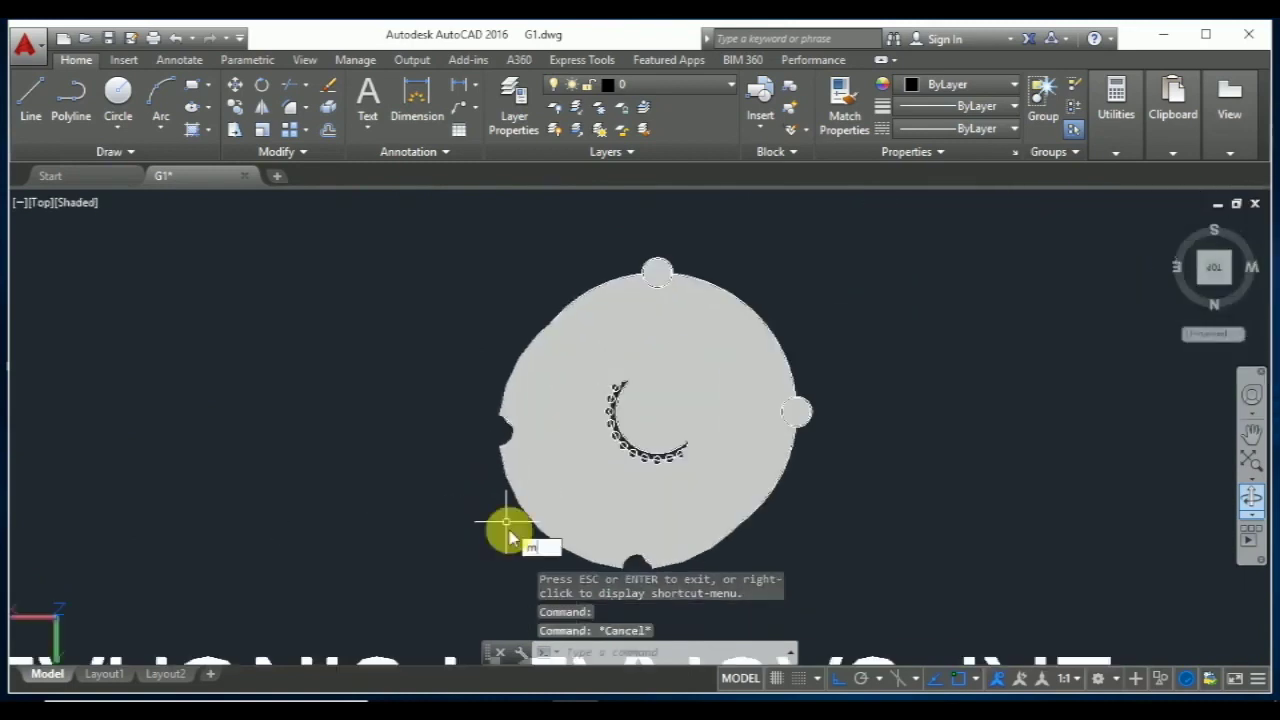
Move the copied upper gear disc from its centre so it sits centred over the base disc.
{"action": "key", "text": "Return"}
{"action": "left_click", "coordinate": [530, 524]}
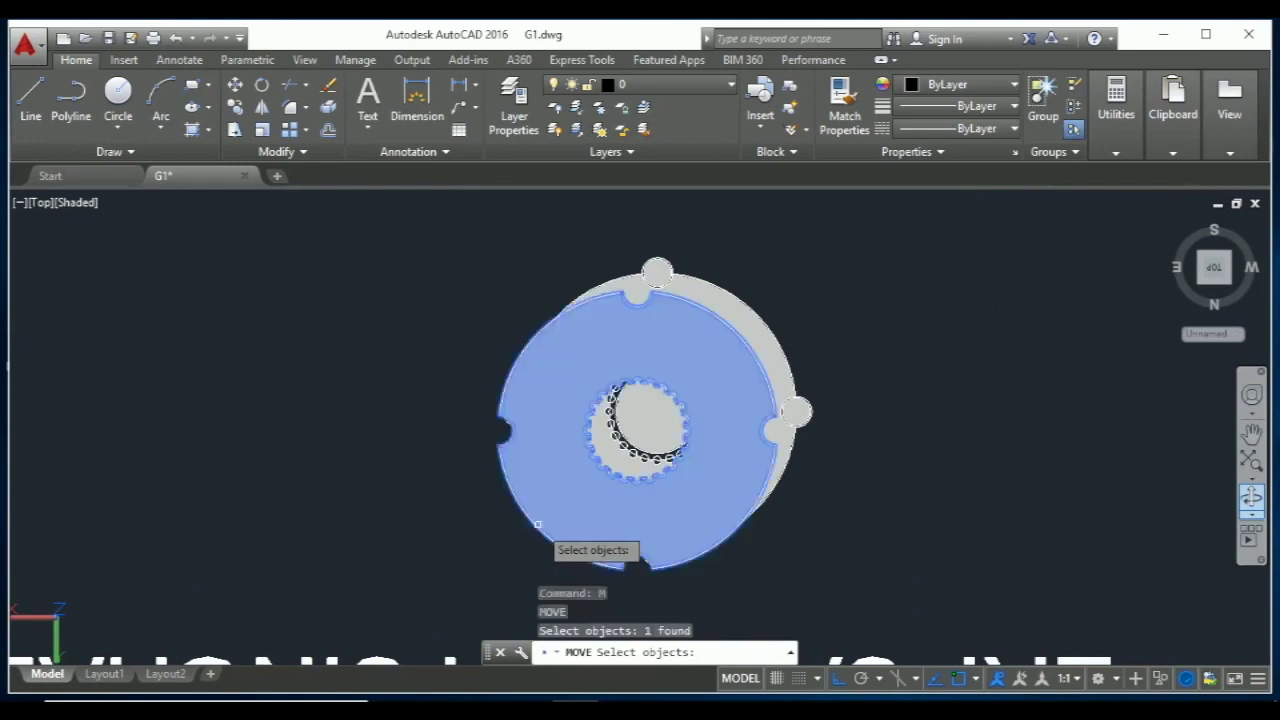
{"action": "key", "text": "Return"}
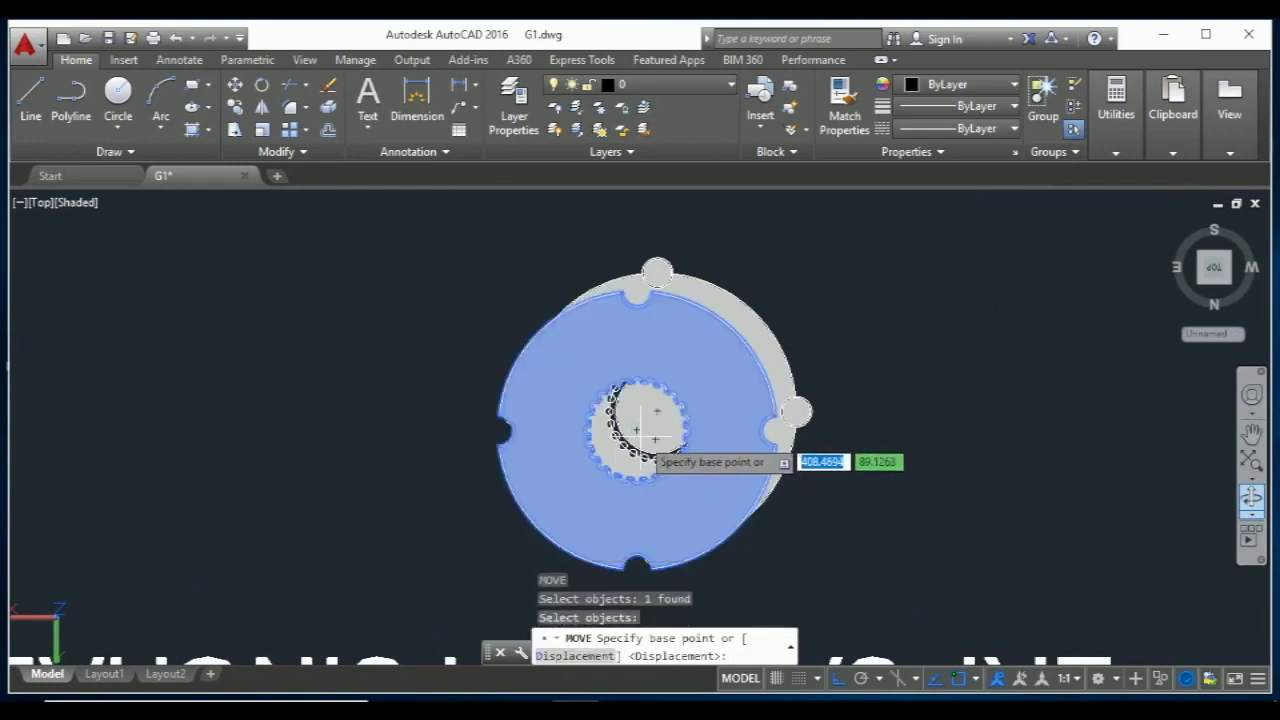
{"action": "left_click", "coordinate": [652, 422]}
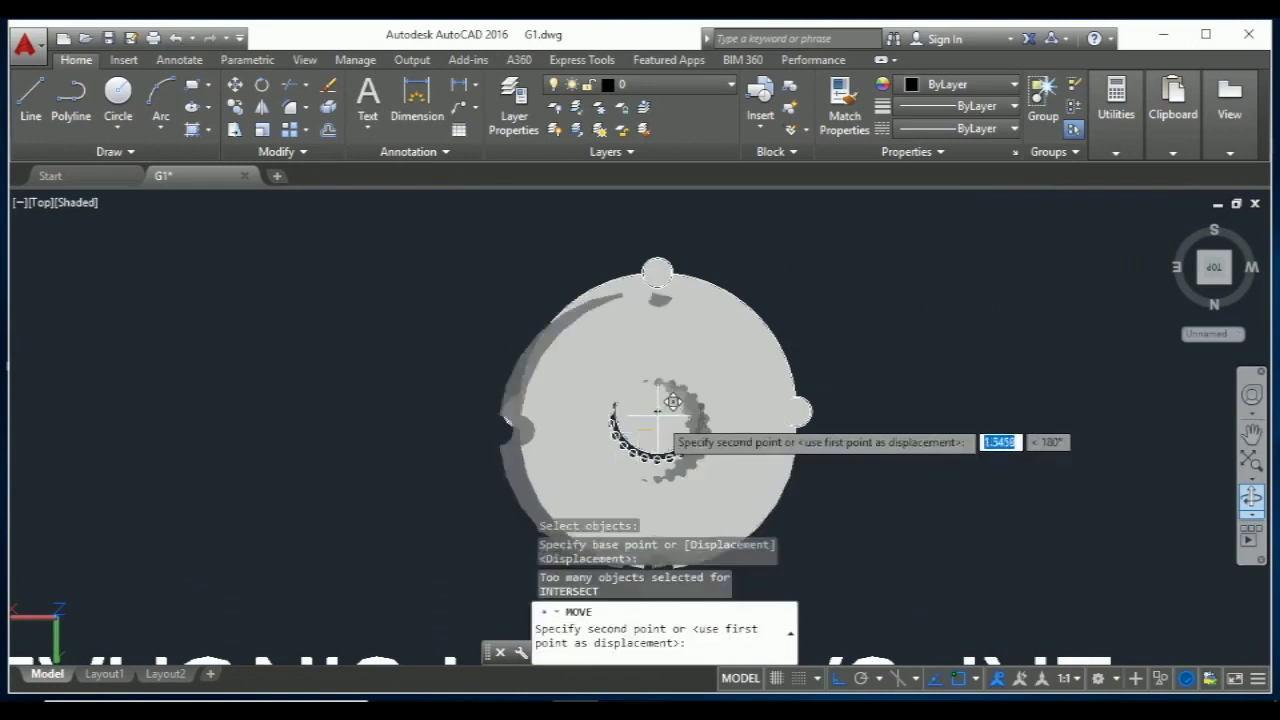
{"action": "left_click", "coordinate": [657, 411]}
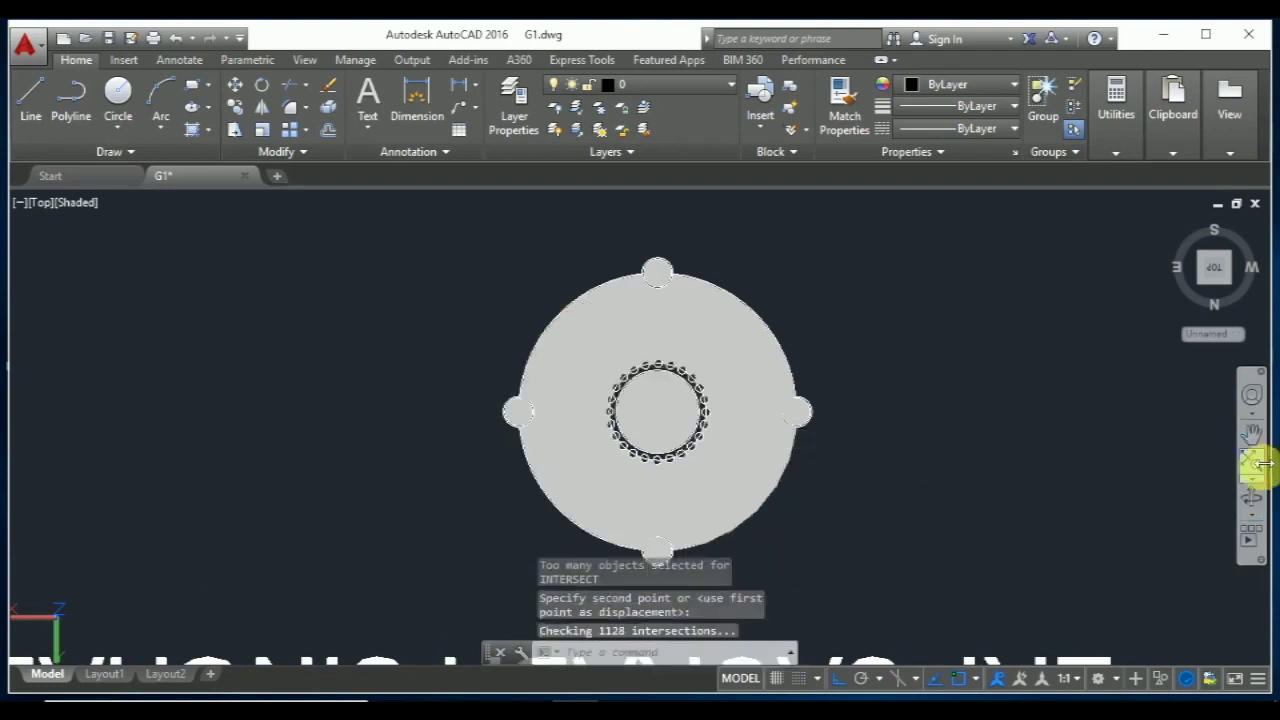
{"action": "left_click", "coordinate": [1251, 498]}
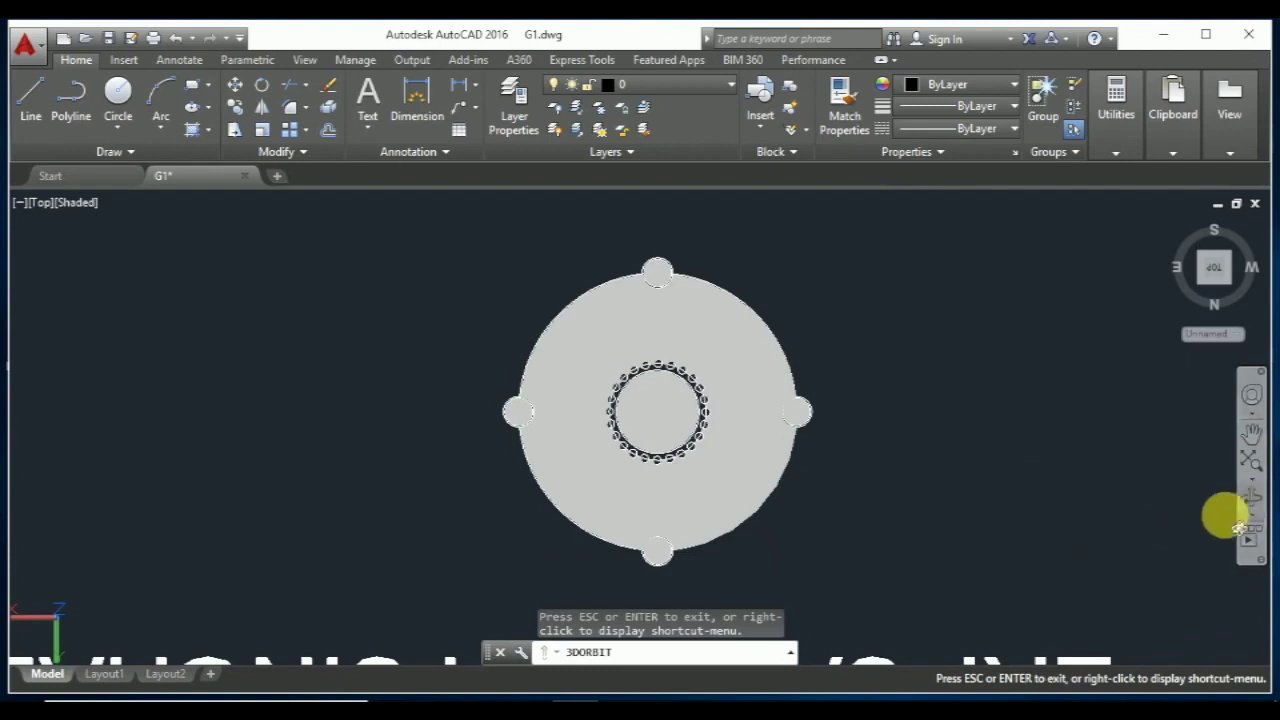
Tilt to a 3D view and stretch the first two short pins' tops up to the upper disc.
{"action": "mouse_move", "coordinate": [1023, 549]}
{"action": "left_mouse_down"}
{"action": "mouse_move", "coordinate": [1037, 400]}
{"action": "mouse_move", "coordinate": [674, 434]}
{"action": "mouse_move", "coordinate": [611, 494]}
{"action": "mouse_move", "coordinate": [571, 432]}
{"action": "mouse_move", "coordinate": [627, 466]}
{"action": "mouse_move", "coordinate": [619, 446]}
{"action": "mouse_move", "coordinate": [568, 486]}
{"action": "mouse_move", "coordinate": [623, 414]}
{"action": "mouse_move", "coordinate": [903, 446]}
{"action": "mouse_move", "coordinate": [826, 486]}
{"action": "mouse_move", "coordinate": [849, 451]}
{"action": "mouse_move", "coordinate": [820, 434]}
{"action": "left_mouse_up"}
{"action": "key", "text": "Escape"}
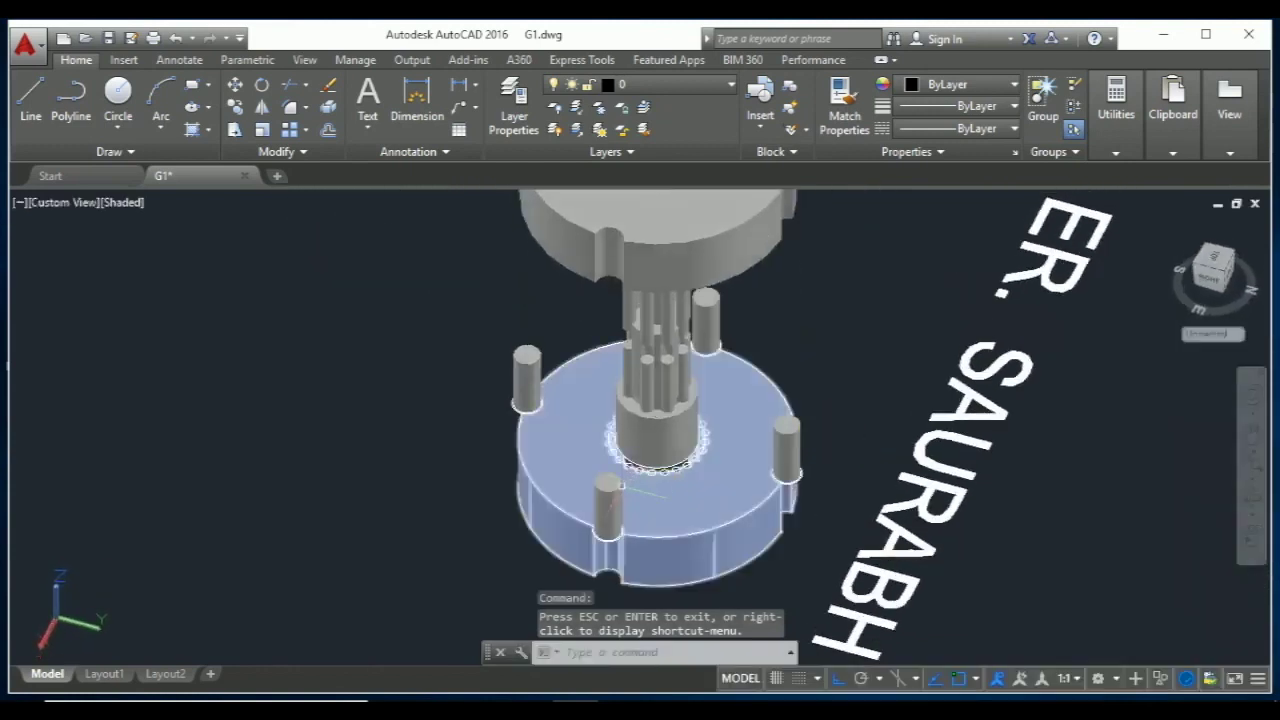
{"action": "left_click", "coordinate": [610, 488]}
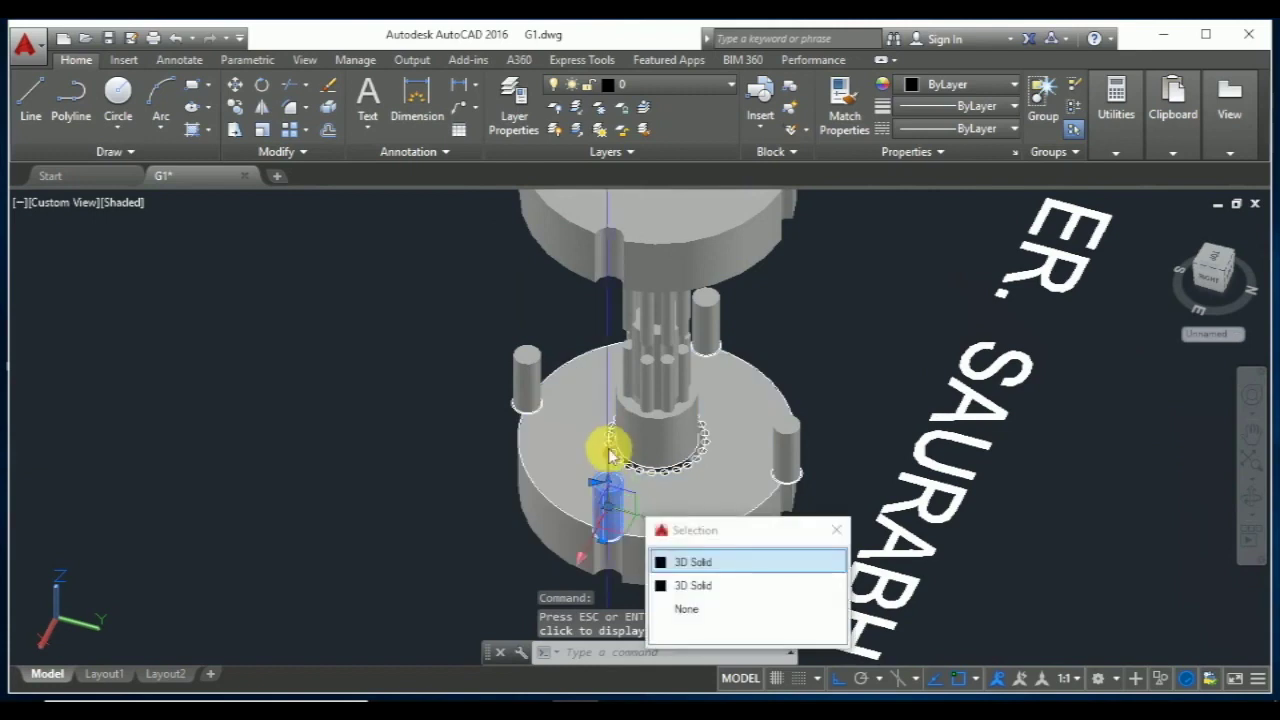
{"action": "left_click", "coordinate": [605, 485]}
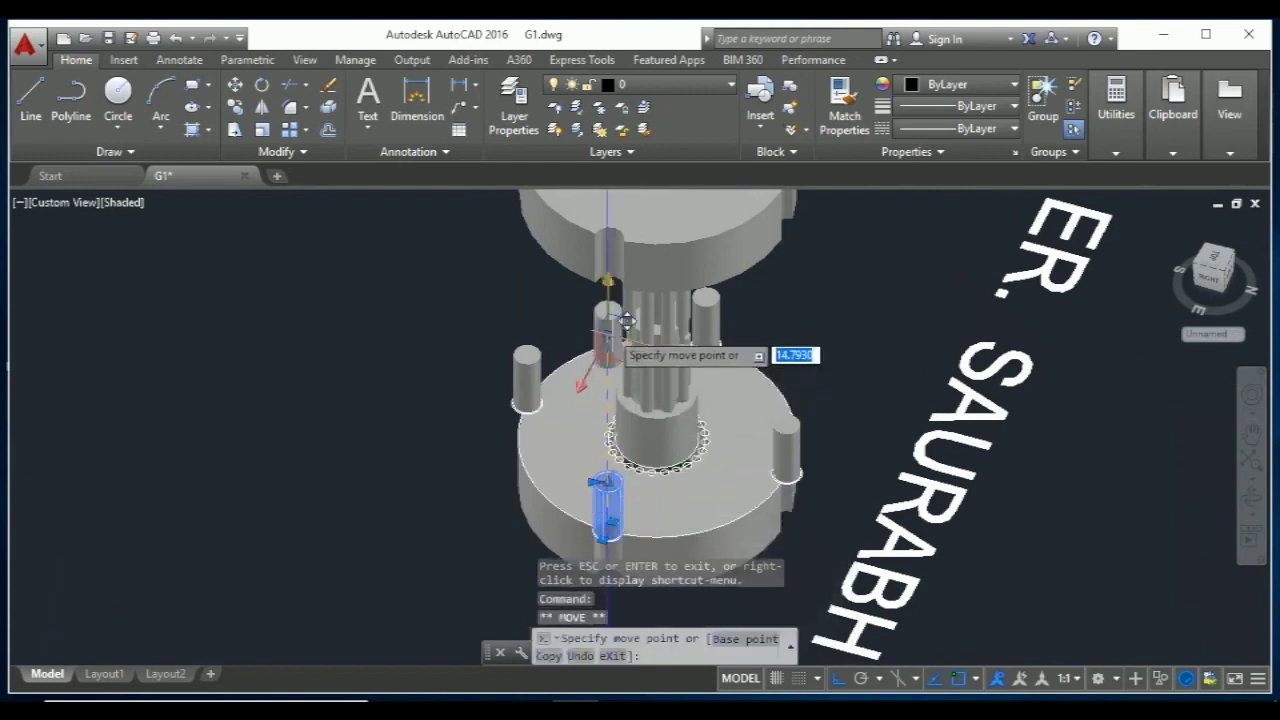
{"action": "key", "text": "Escape"}
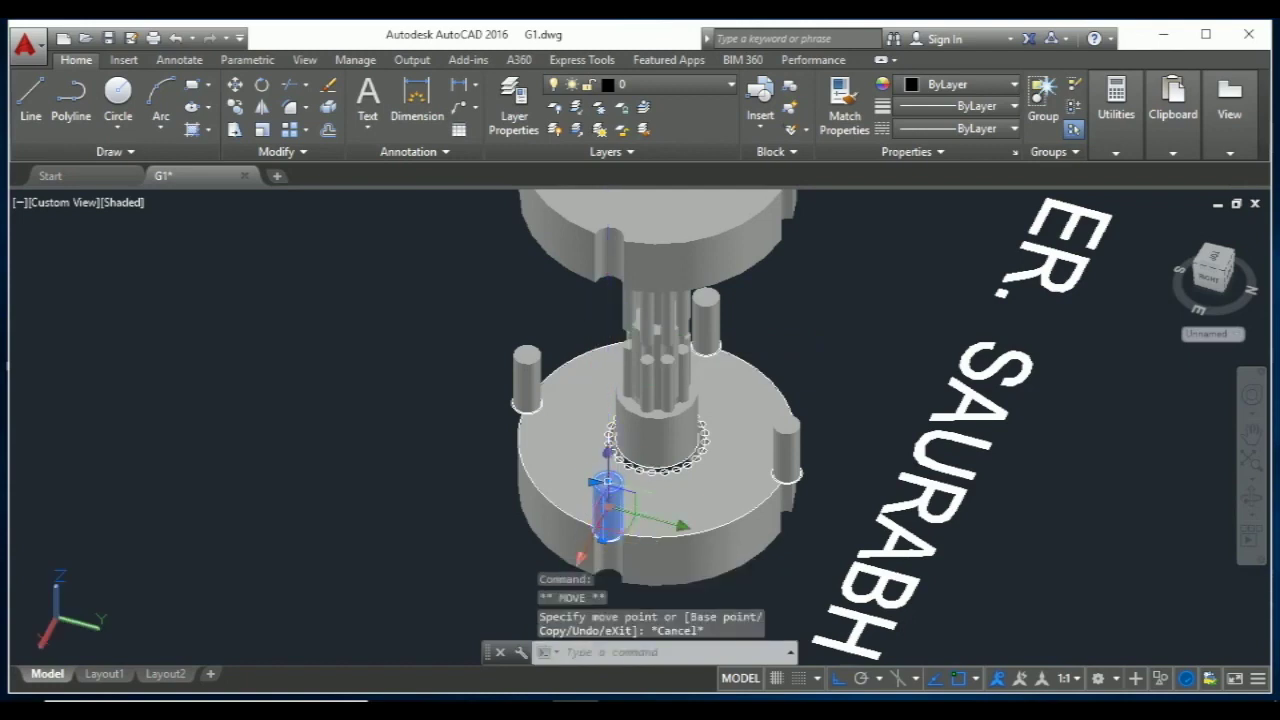
{"action": "left_click", "coordinate": [605, 481]}
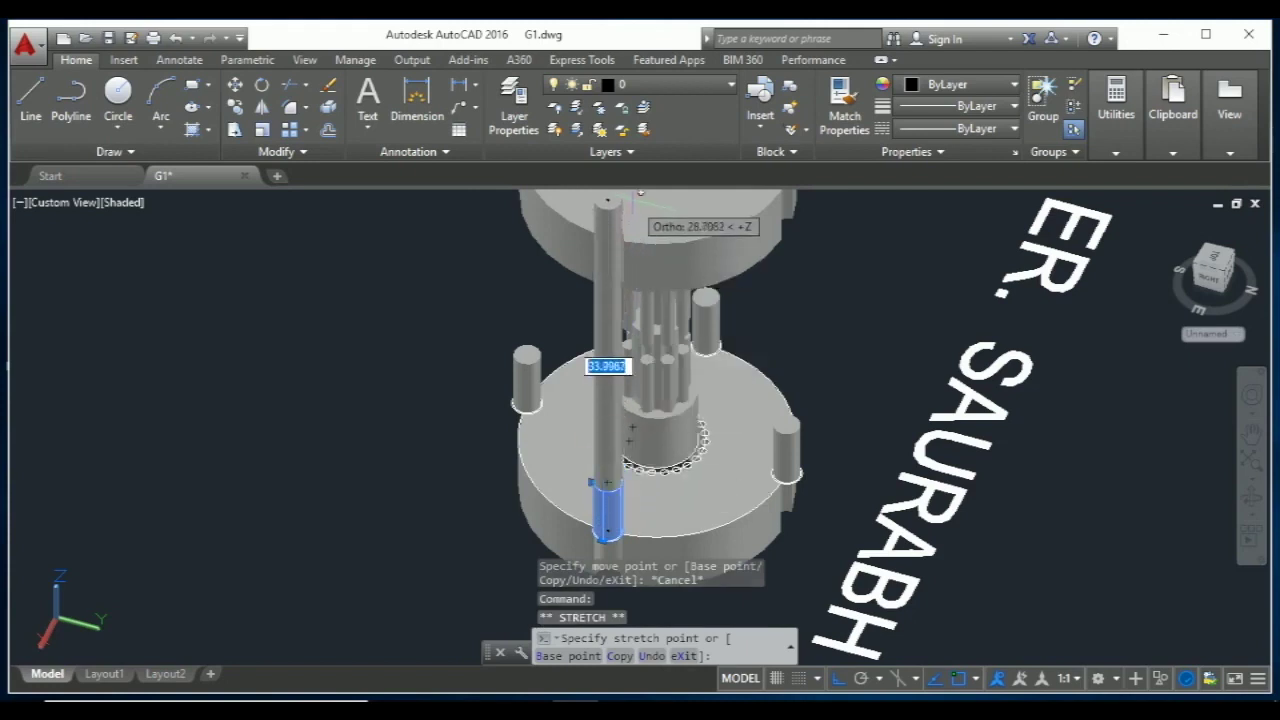
{"action": "left_click", "coordinate": [605, 532]}
{"action": "key", "text": "Escape"}
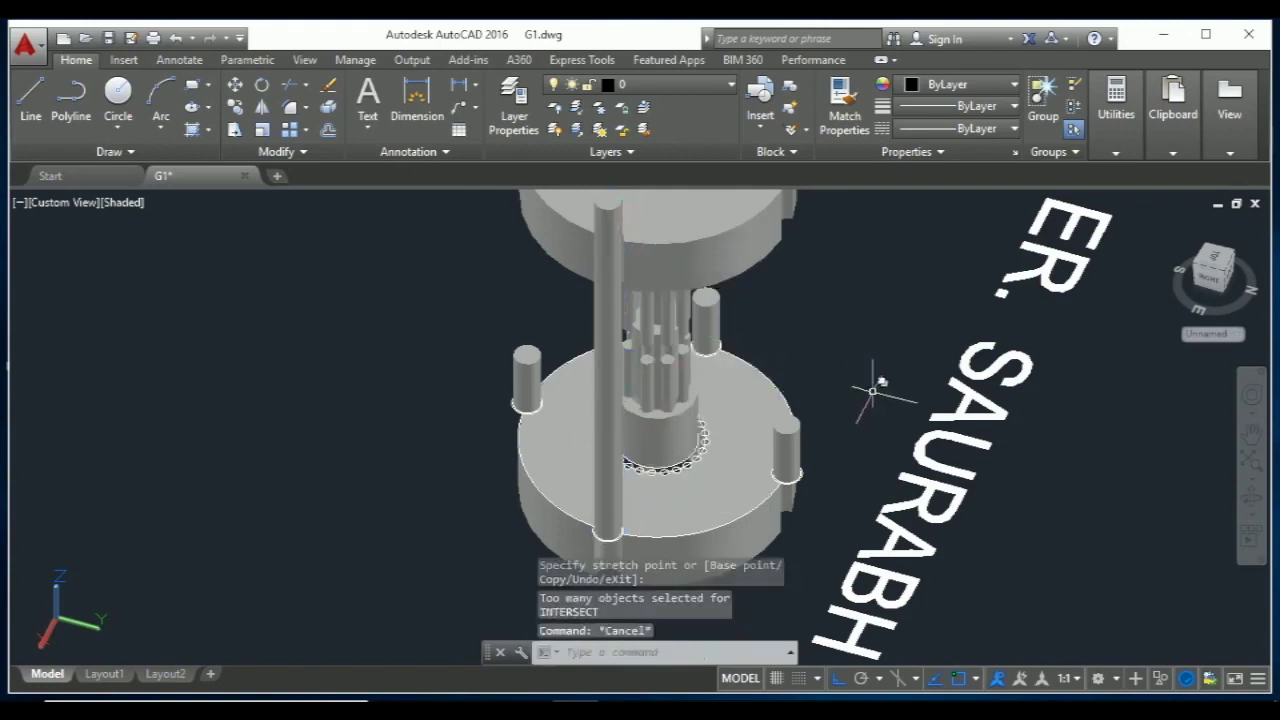
{"action": "middle_click_drag", "start_coordinate": [1098, 508], "coordinate": [785, 503], "text": "shift"}
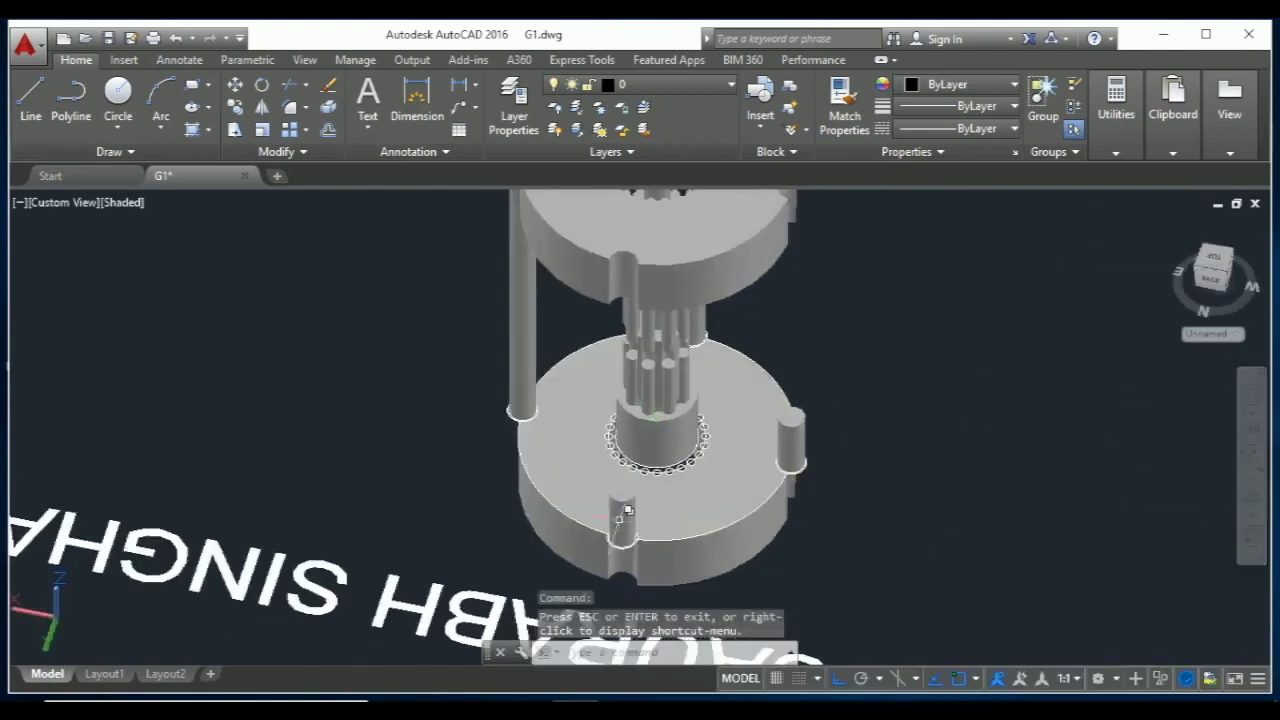
{"action": "left_click", "coordinate": [632, 514]}
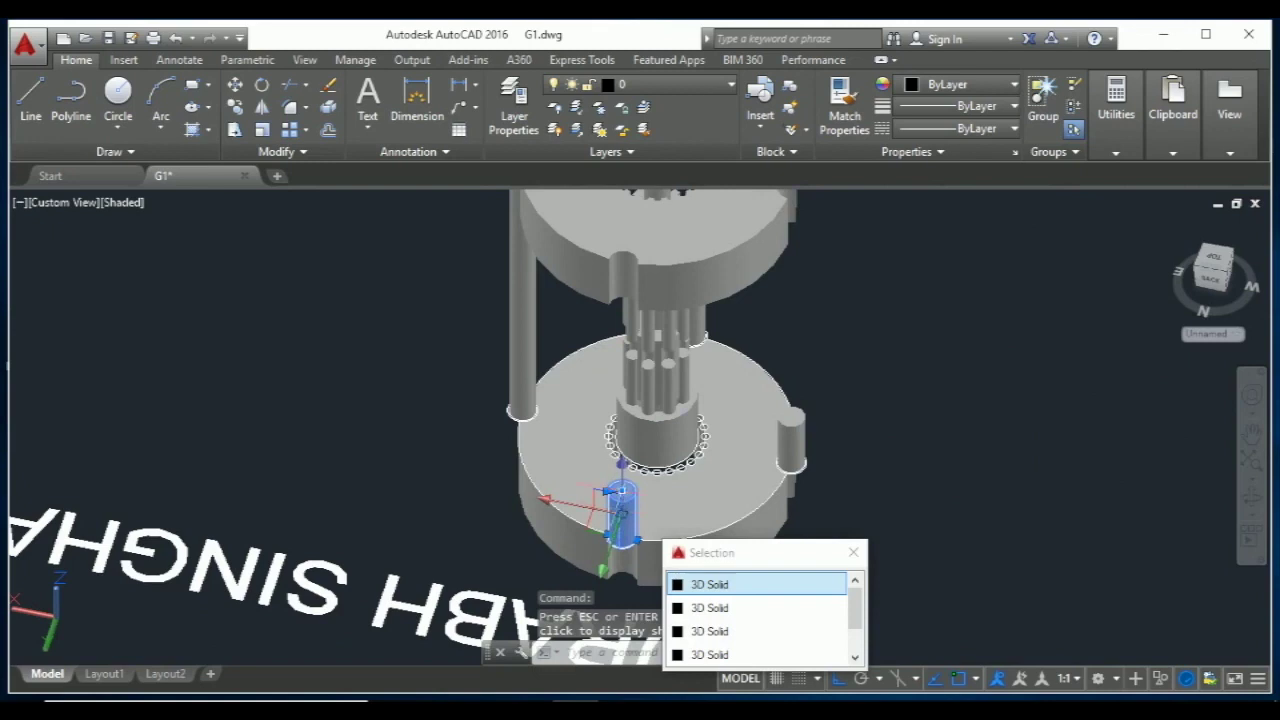
{"action": "left_click", "coordinate": [618, 493]}
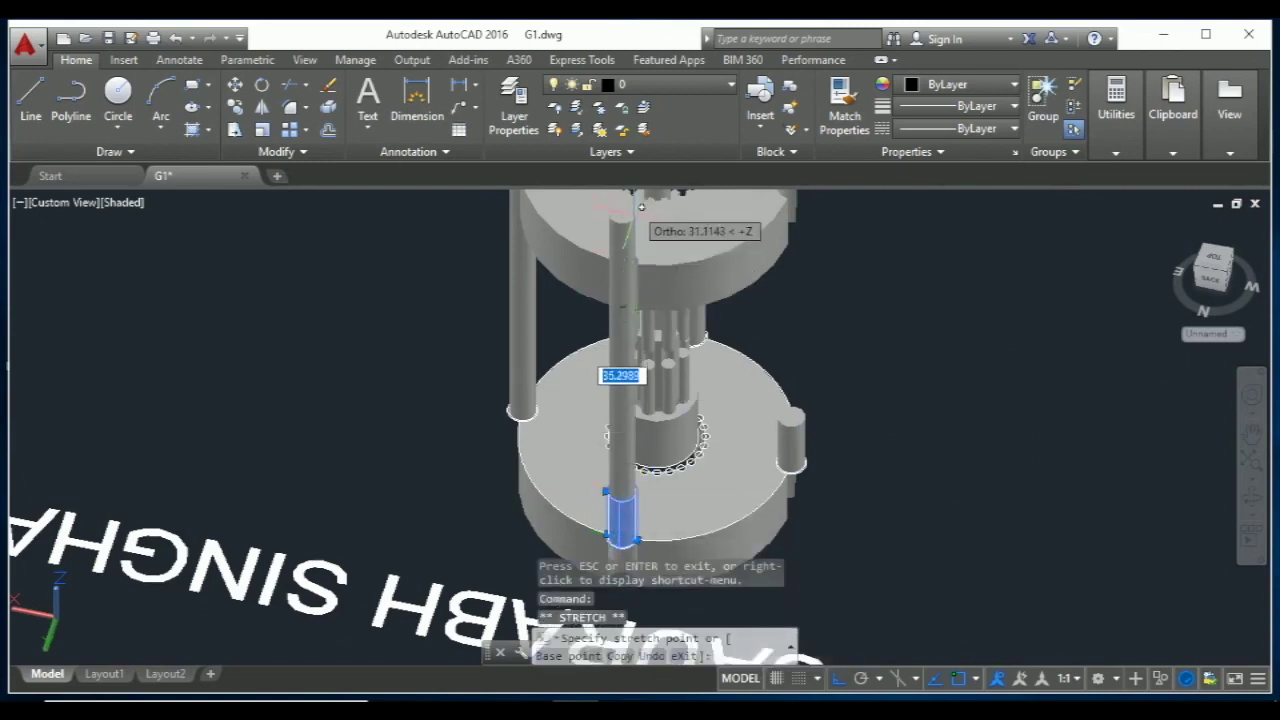
{"action": "key", "text": "Escape"}
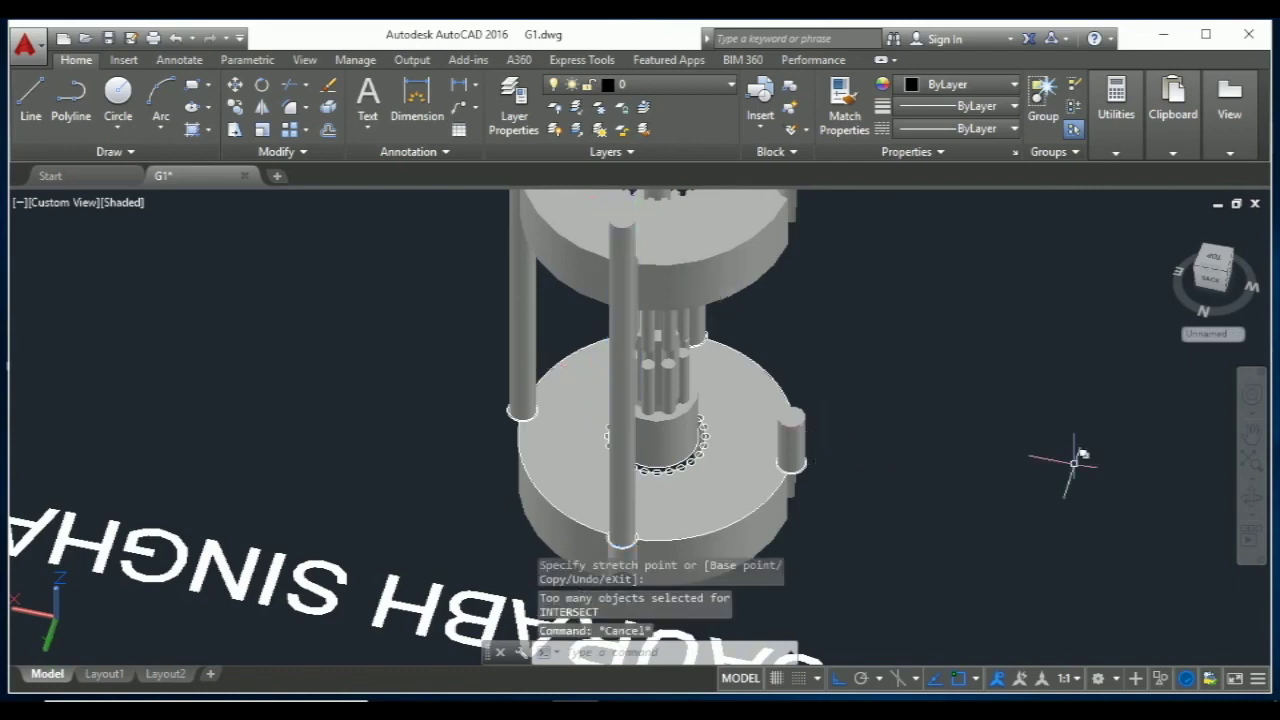
Stretch the front pin and the last short pin up along +Z to meet the upper disc.
{"action": "left_click", "coordinate": [1249, 510]}
{"action": "mouse_move", "coordinate": [974, 506]}
{"action": "left_mouse_down"}
{"action": "mouse_move", "coordinate": [803, 509]}
{"action": "mouse_move", "coordinate": [660, 535]}
{"action": "left_mouse_up"}
{"action": "key", "text": "Escape"}
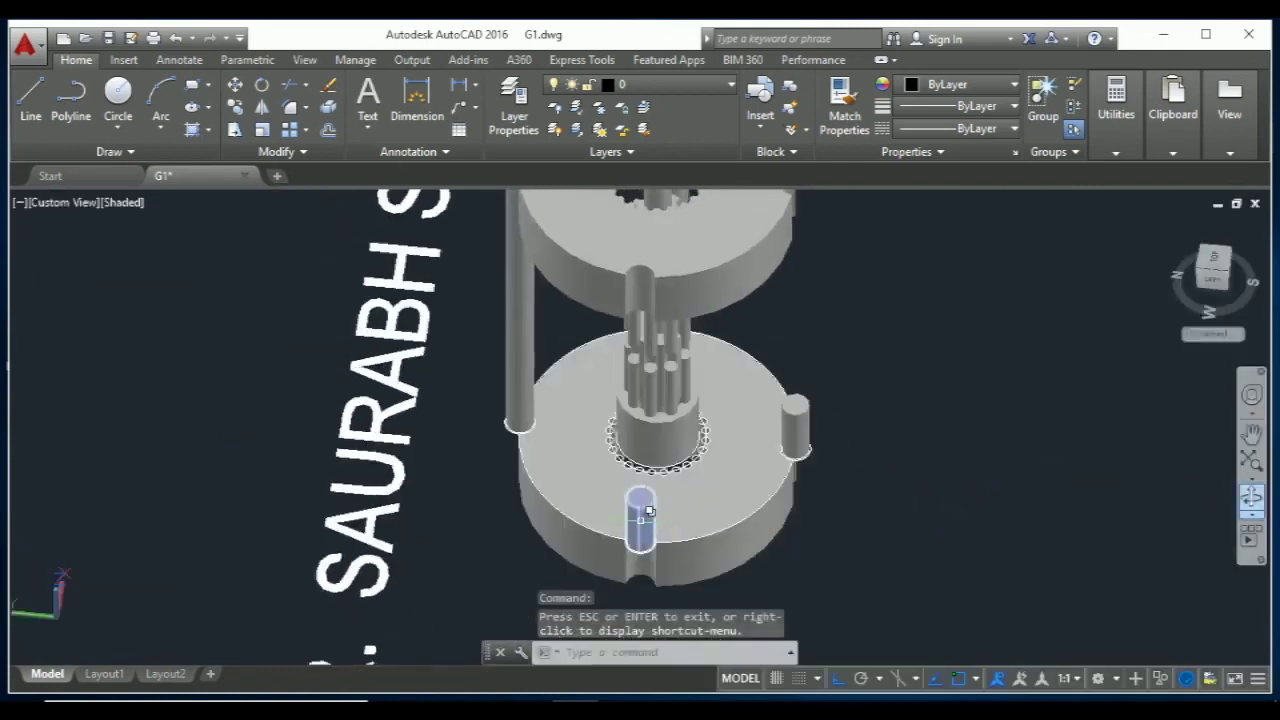
{"action": "left_click", "coordinate": [645, 506]}
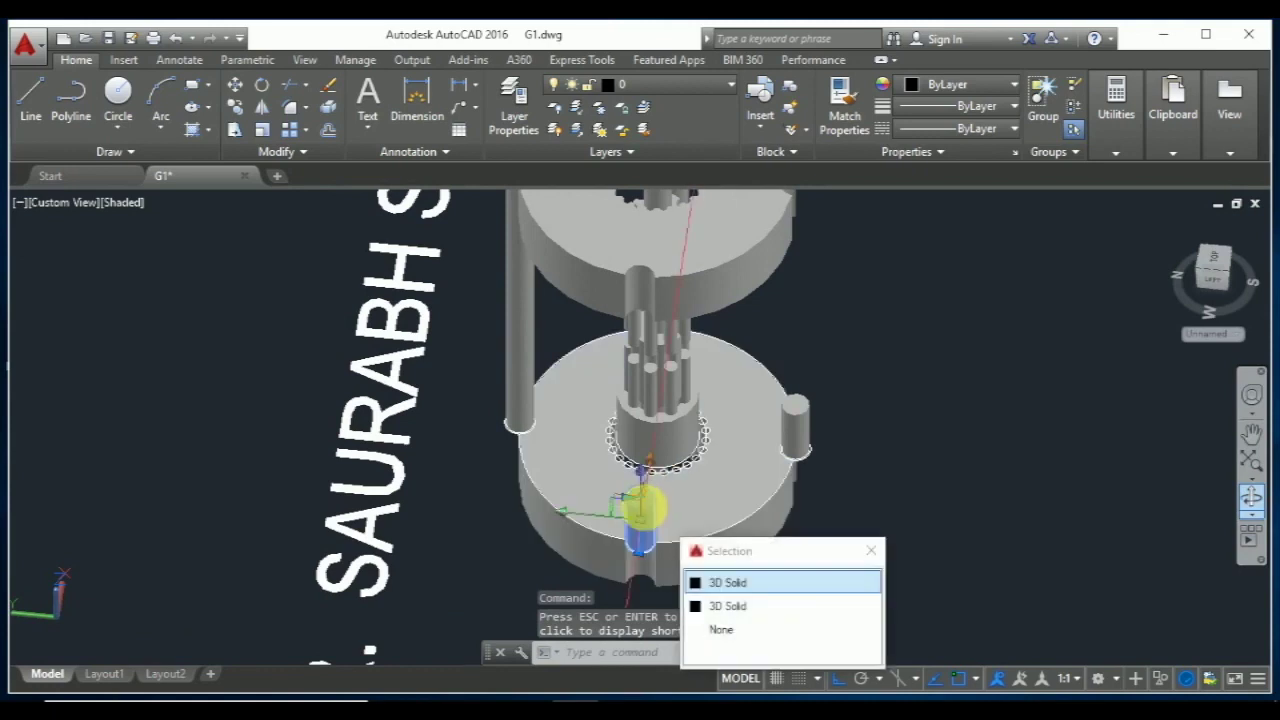
{"action": "left_click", "coordinate": [640, 503]}
{"action": "left_click", "coordinate": [641, 486]}
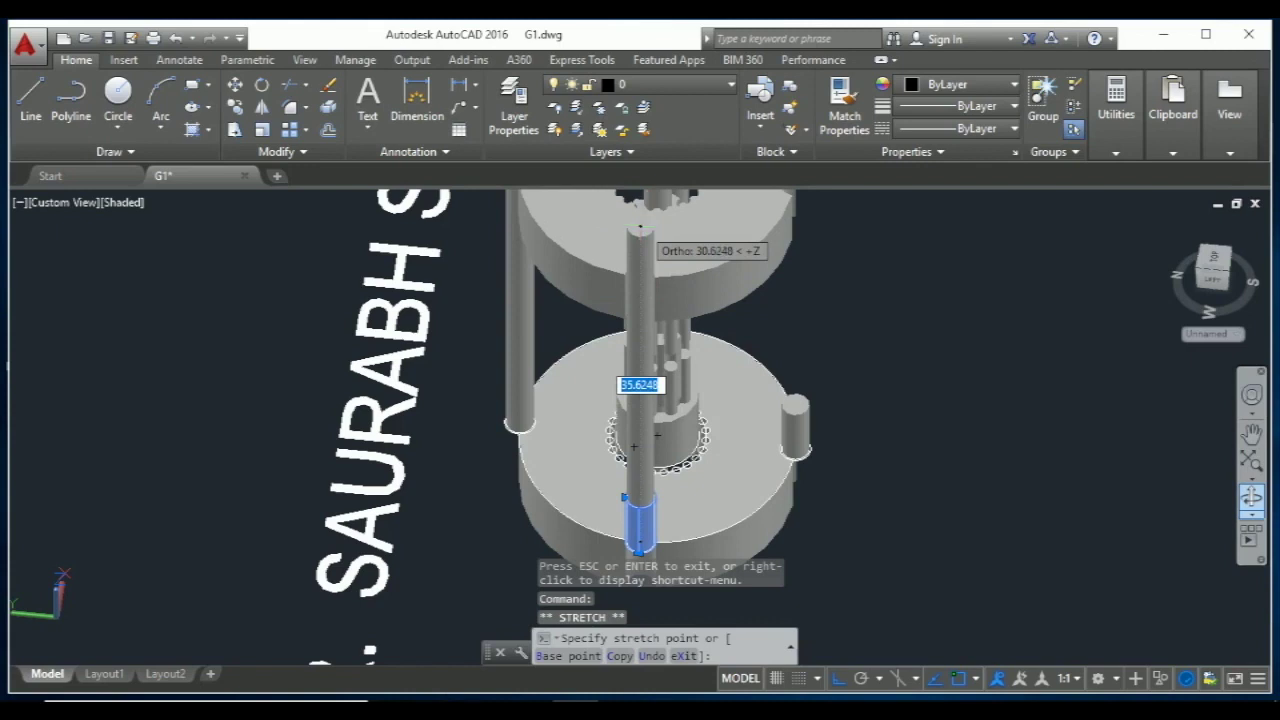
{"action": "left_click", "coordinate": [640, 228]}
{"action": "key", "text": "Escape"}
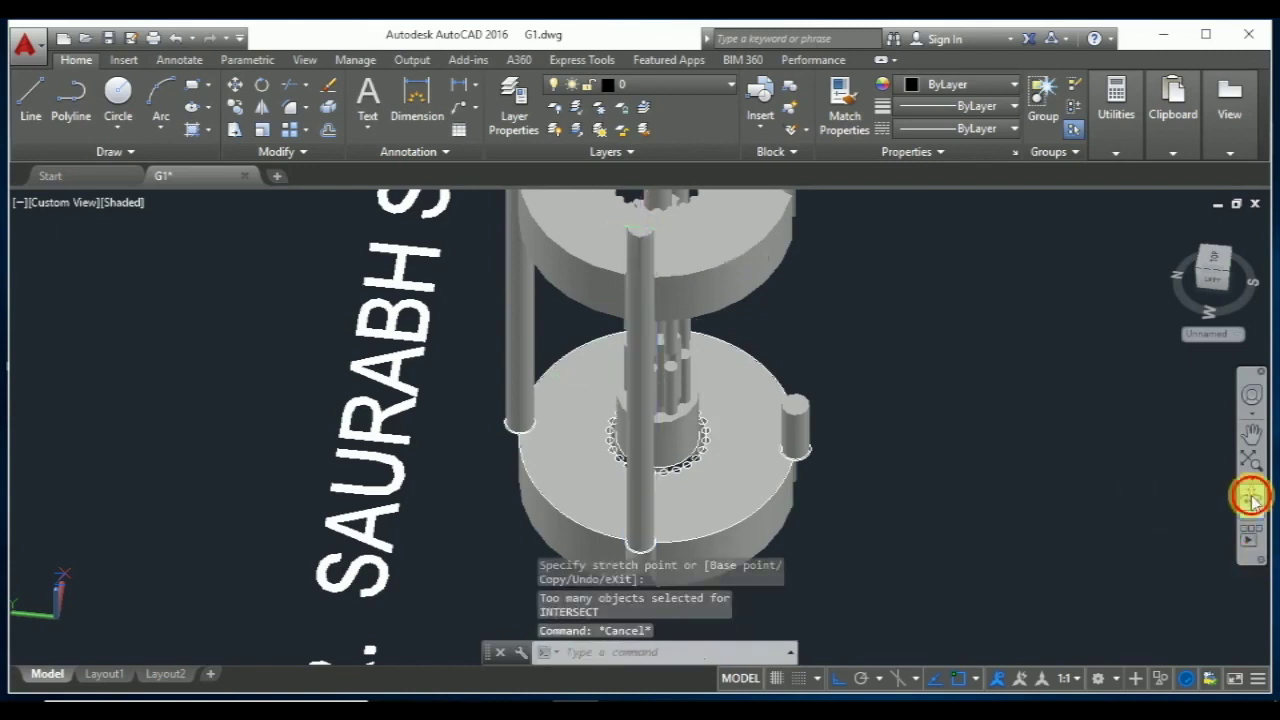
{"action": "left_click", "coordinate": [1252, 498]}
{"action": "left_click_drag", "start_coordinate": [1094, 506], "coordinate": [689, 566]}
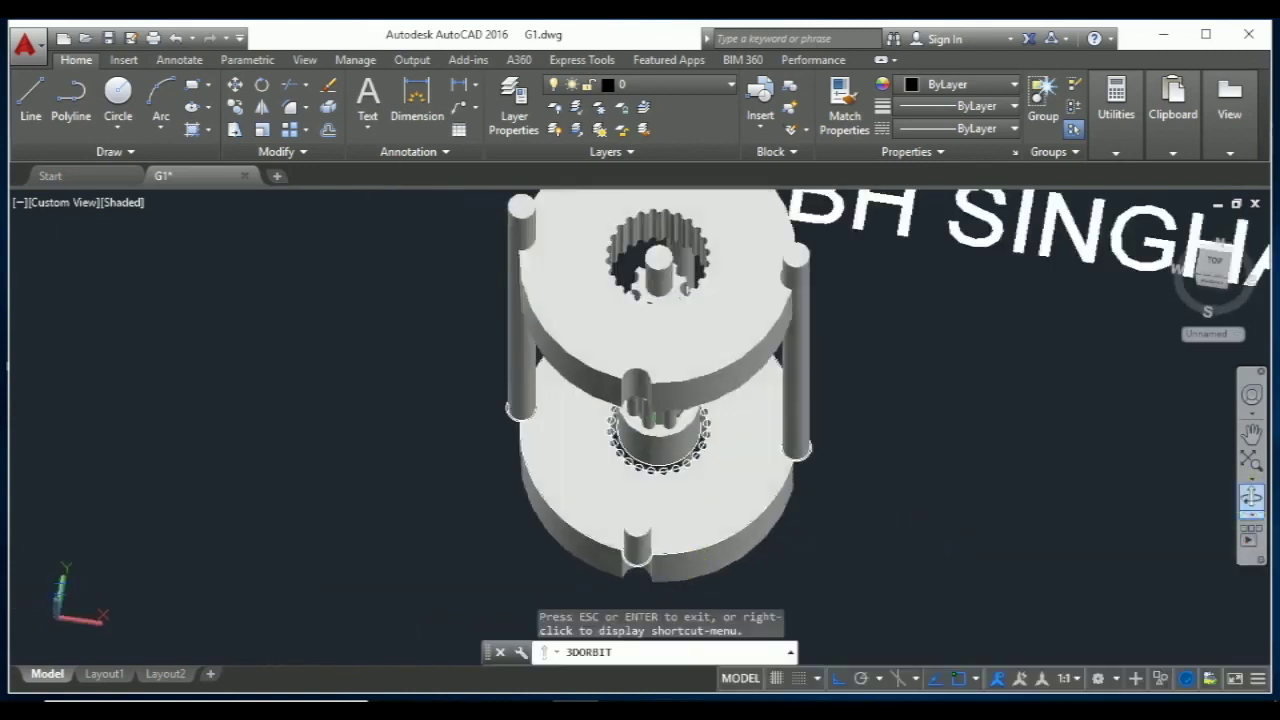
{"action": "key", "text": "Escape"}
{"action": "left_click", "coordinate": [636, 532]}
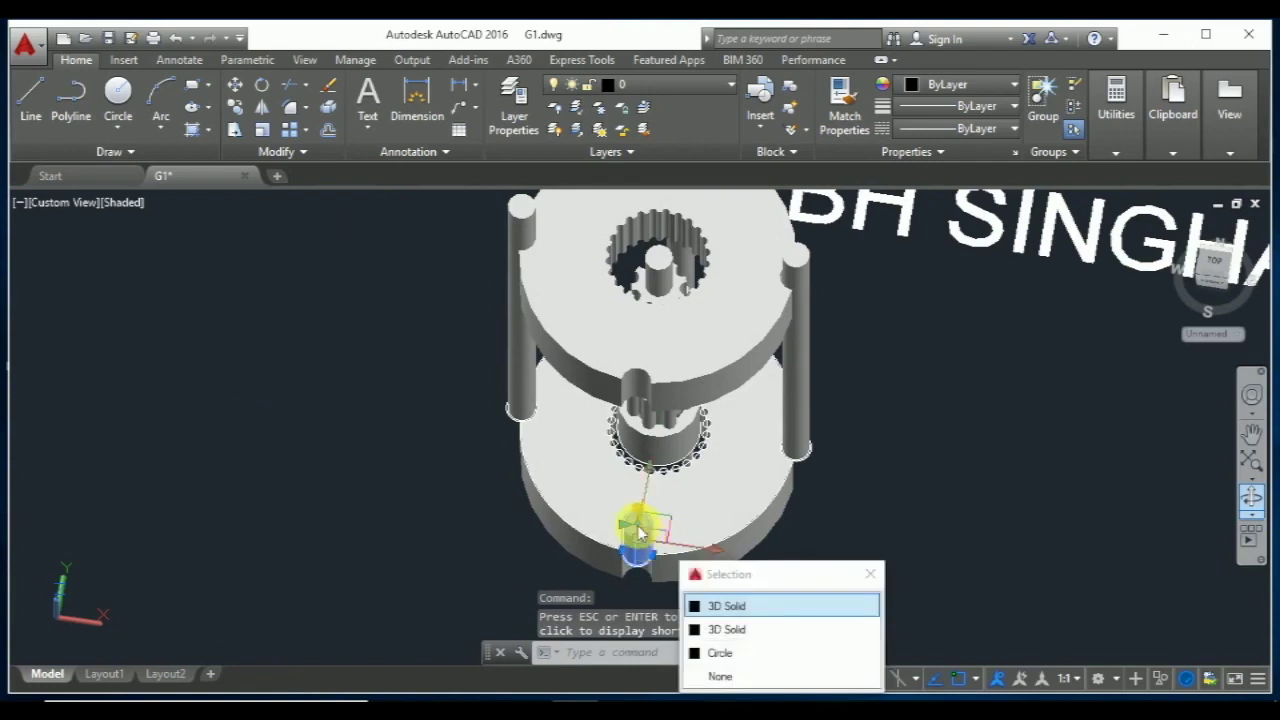
{"action": "left_click", "coordinate": [727, 606]}
{"action": "left_click", "coordinate": [636, 546]}
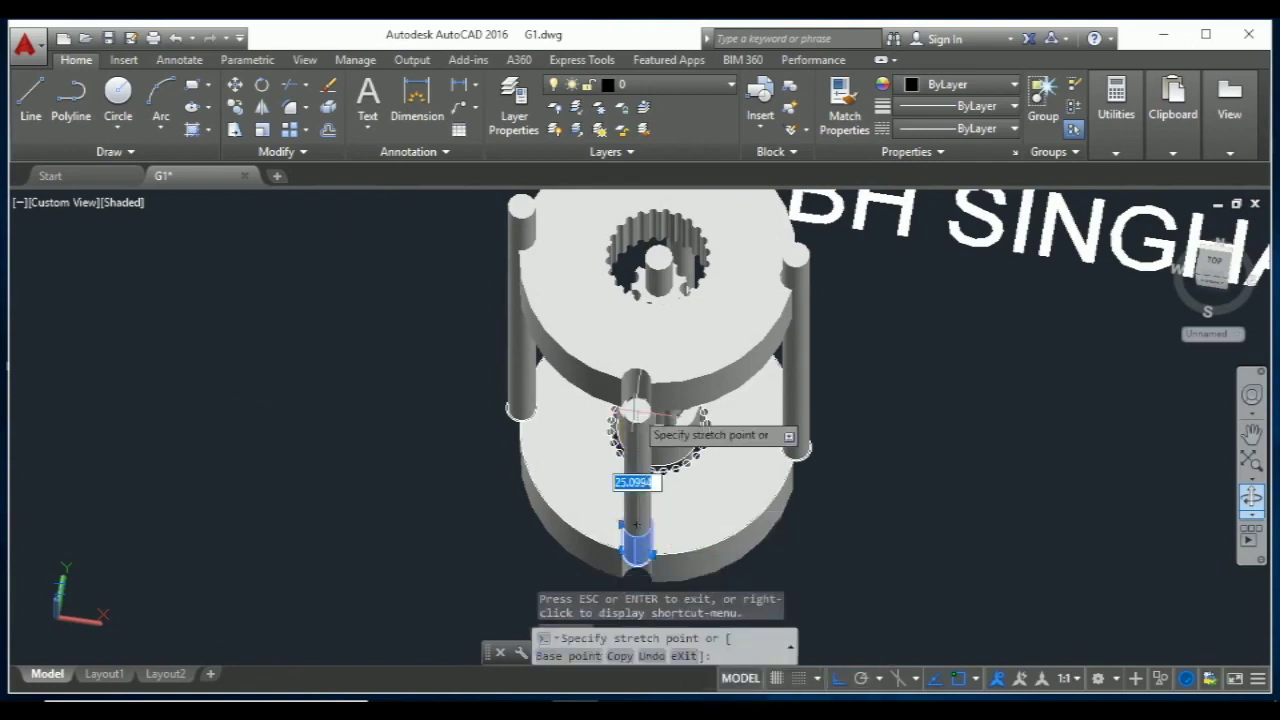
{"action": "left_click", "coordinate": [636, 335]}
{"action": "key", "text": "Escape"}
{"action": "key", "text": "Escape"}
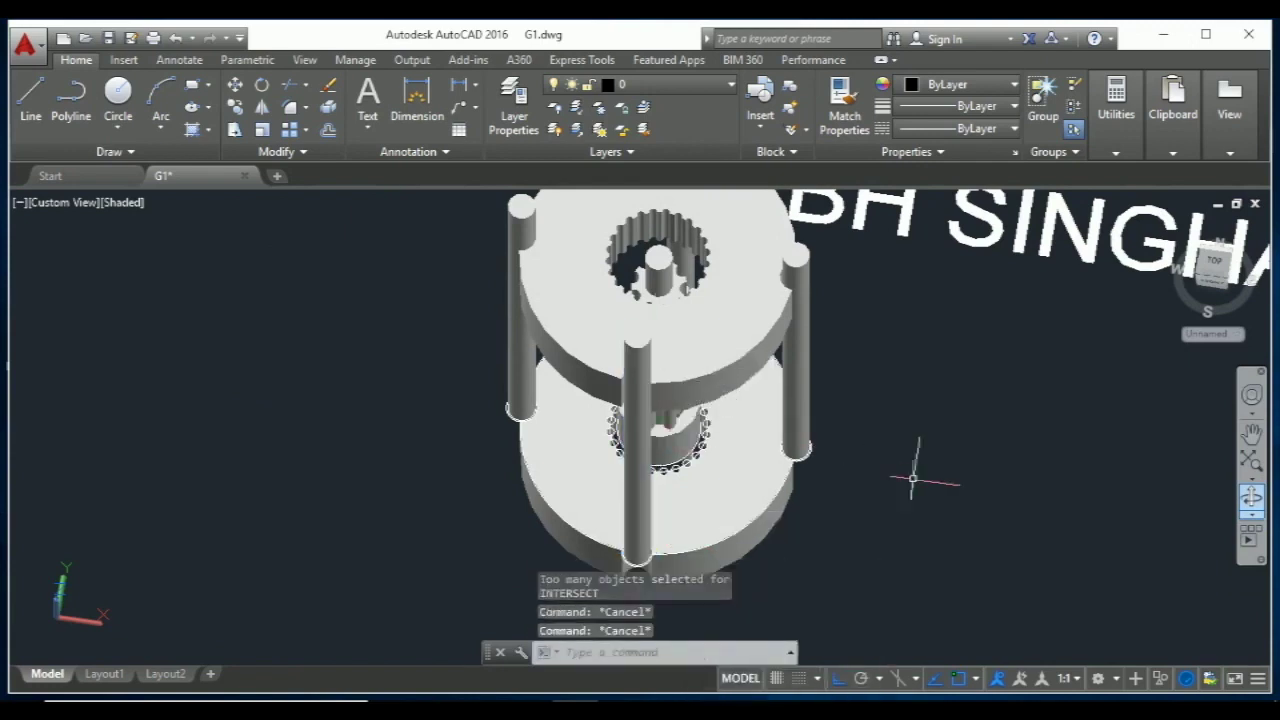
{"action": "left_click", "coordinate": [1252, 505]}
Zoom in and tilt the view low to look under the upper disc's splined hole between the pins.
{"action": "mouse_move", "coordinate": [1048, 503]}
{"action": "left_mouse_down"}
{"action": "mouse_move", "coordinate": [1020, 463]}
{"action": "mouse_move", "coordinate": [914, 451]}
{"action": "mouse_move", "coordinate": [829, 409]}
{"action": "mouse_move", "coordinate": [749, 400]}
{"action": "mouse_move", "coordinate": [417, 434]}
{"action": "mouse_move", "coordinate": [459, 462]}
{"action": "mouse_move", "coordinate": [529, 406]}
{"action": "mouse_move", "coordinate": [577, 417]}
{"action": "mouse_move", "coordinate": [585, 481]}
{"action": "mouse_move", "coordinate": [449, 434]}
{"action": "mouse_move", "coordinate": [351, 451]}
{"action": "mouse_move", "coordinate": [180, 529]}
{"action": "mouse_move", "coordinate": [243, 621]}
{"action": "mouse_move", "coordinate": [343, 591]}
{"action": "mouse_move", "coordinate": [591, 471]}
{"action": "mouse_move", "coordinate": [700, 457]}
{"action": "mouse_move", "coordinate": [591, 557]}
{"action": "mouse_move", "coordinate": [514, 577]}
{"action": "mouse_move", "coordinate": [471, 557]}
{"action": "mouse_move", "coordinate": [470, 535]}
{"action": "mouse_move", "coordinate": [423, 577]}
{"action": "mouse_move", "coordinate": [363, 563]}
{"action": "mouse_move", "coordinate": [521, 522]}
{"action": "left_mouse_up"}
{"action": "scroll", "coordinate": [640, 230], "scroll_direction": "up", "scroll_amount": 1}
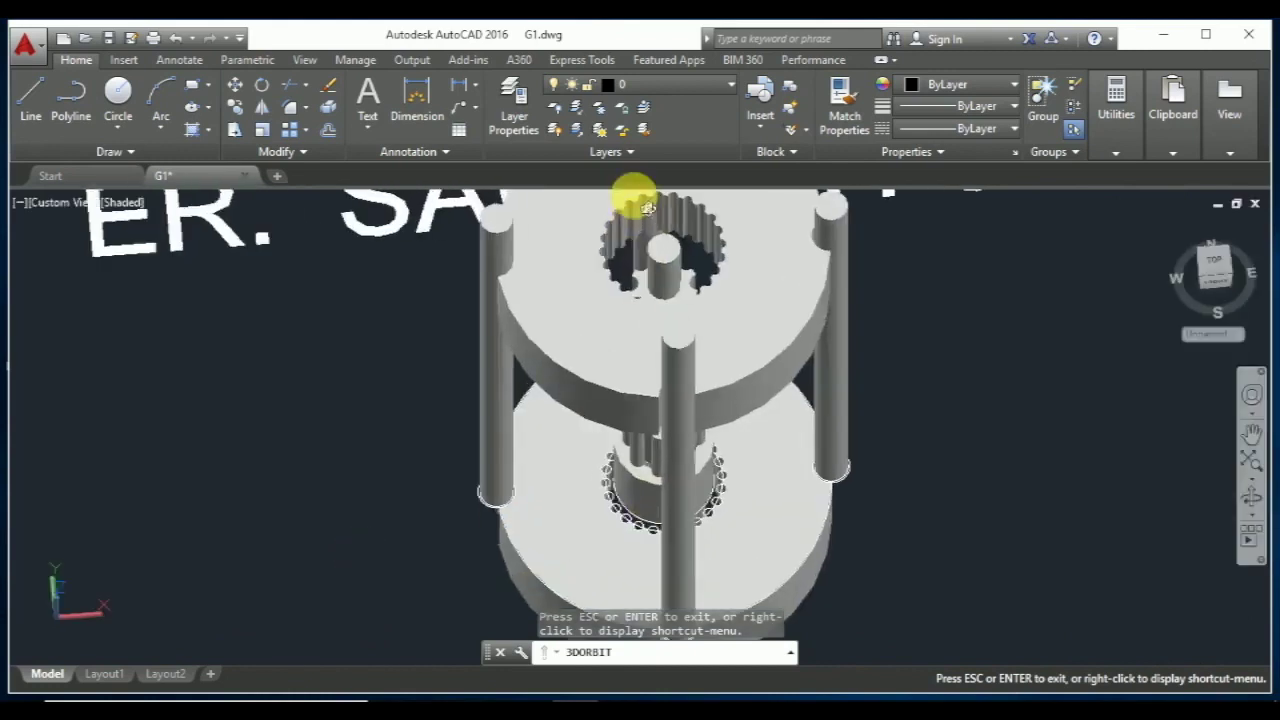
{"action": "scroll", "coordinate": [620, 240], "scroll_direction": "up", "scroll_amount": 2}
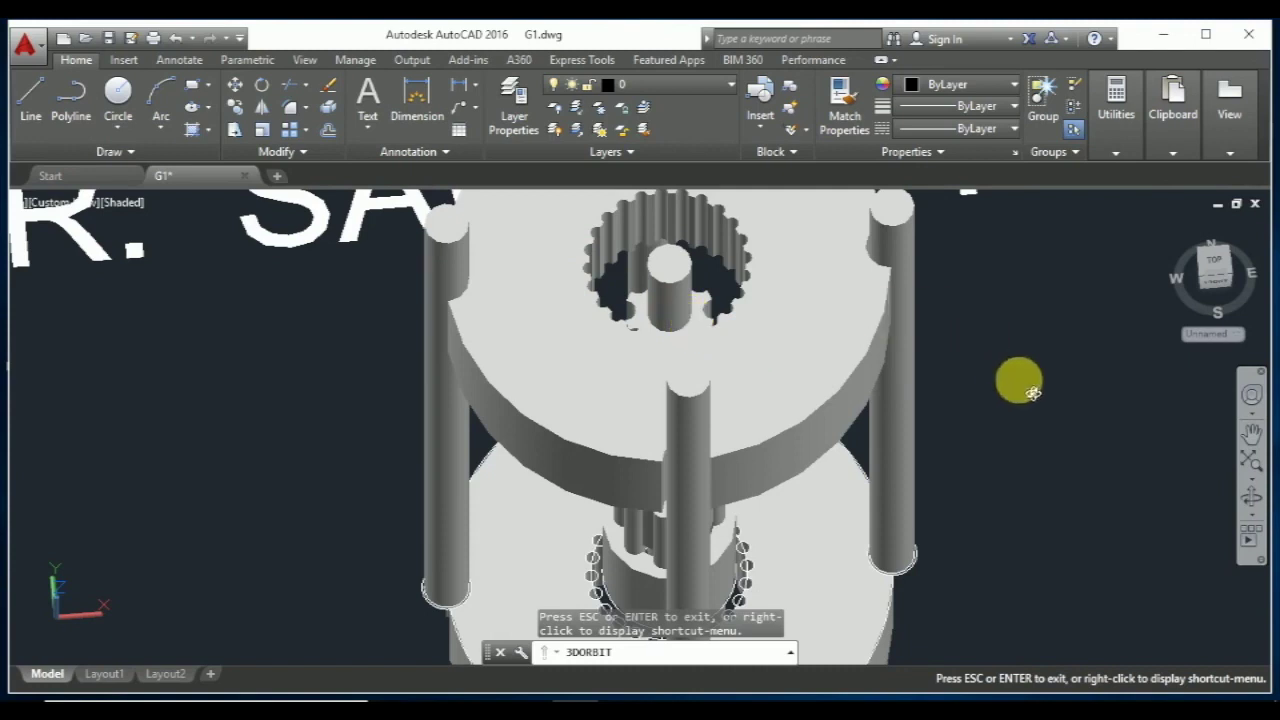
{"action": "left_click_drag", "start_coordinate": [1032, 393], "coordinate": [1035, 436]}
{"action": "mouse_move", "coordinate": [990, 350]}
{"action": "left_mouse_down"}
{"action": "mouse_move", "coordinate": [986, 374]}
{"action": "mouse_move", "coordinate": [1026, 364]}
{"action": "left_mouse_up"}
{"action": "key", "text": "Escape"}
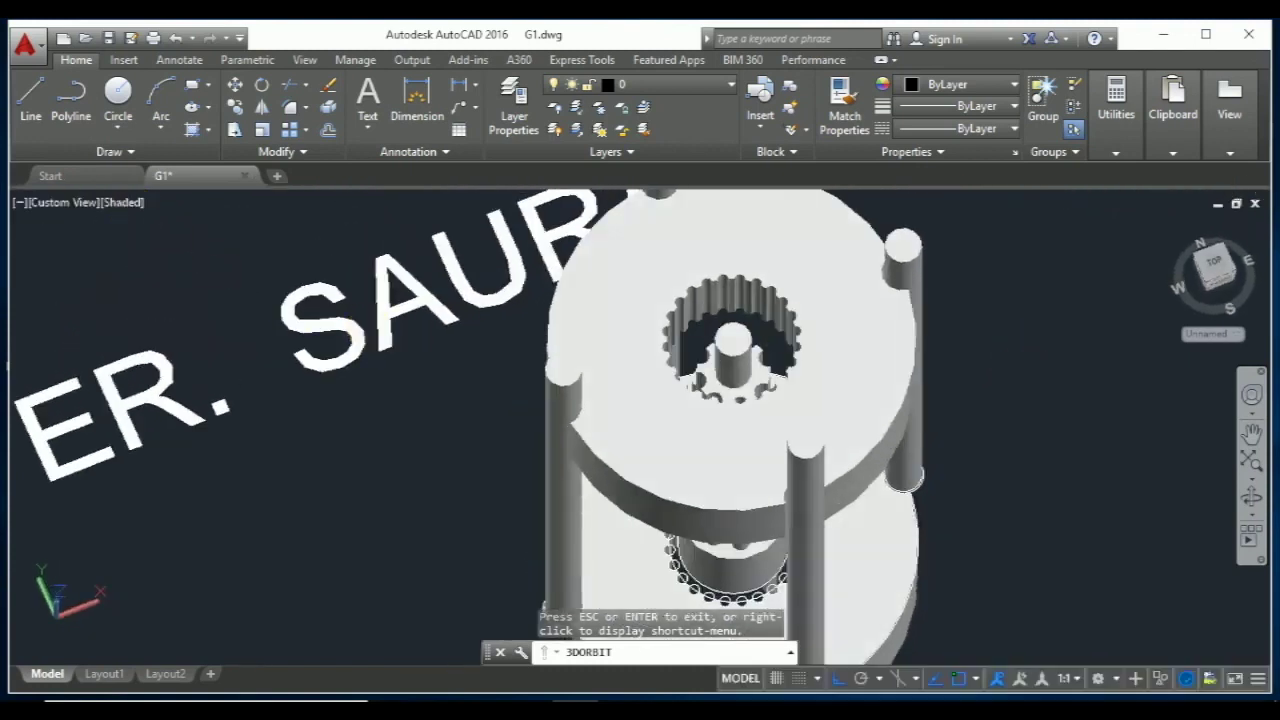
Switch the viewport visual style from Shaded to 2D Wireframe.
{"action": "left_click", "coordinate": [126, 203]}
{"action": "left_click", "coordinate": [160, 249]}
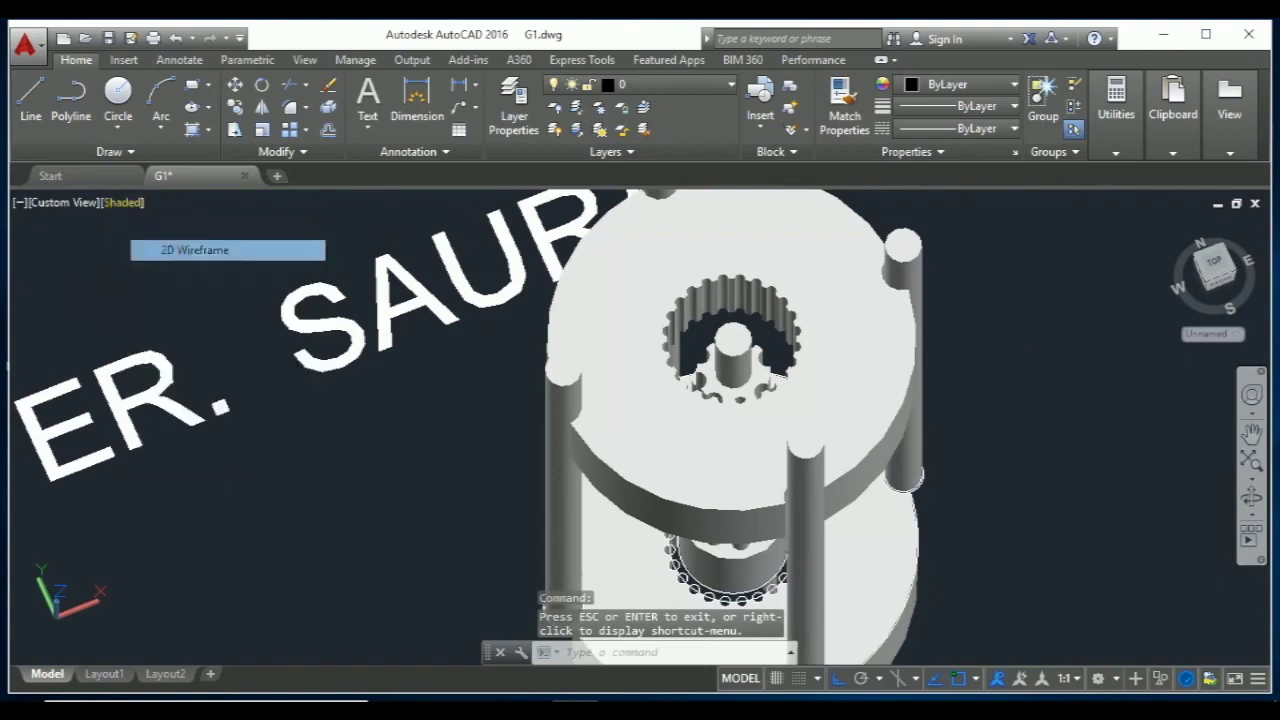
{"action": "scroll", "coordinate": [757, 315], "scroll_direction": "up", "scroll_amount": 2}
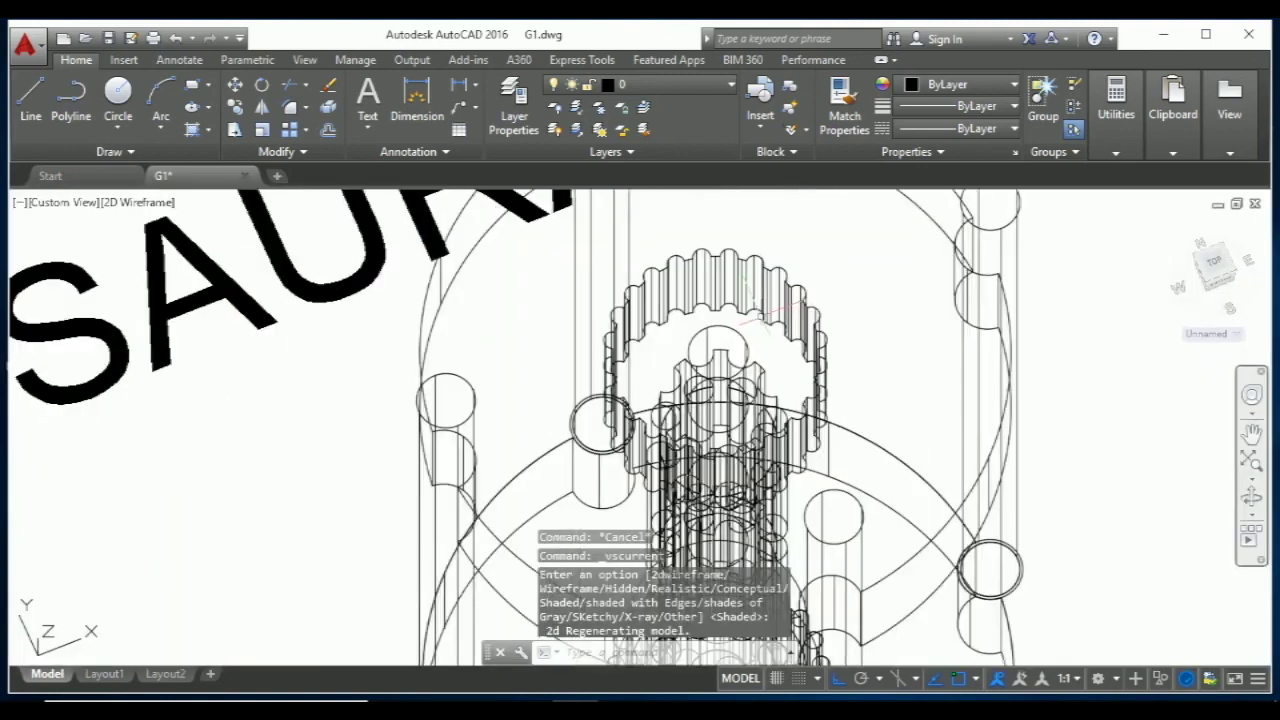
{"action": "scroll", "coordinate": [757, 315], "scroll_direction": "up", "scroll_amount": 1}
Start PRESSPULL and zoom to the spline ring, ready to pick a bounded area.
{"action": "key", "text": "Escape"}
{"action": "key", "text": "Escape"}
{"action": "type", "text": "pr"}
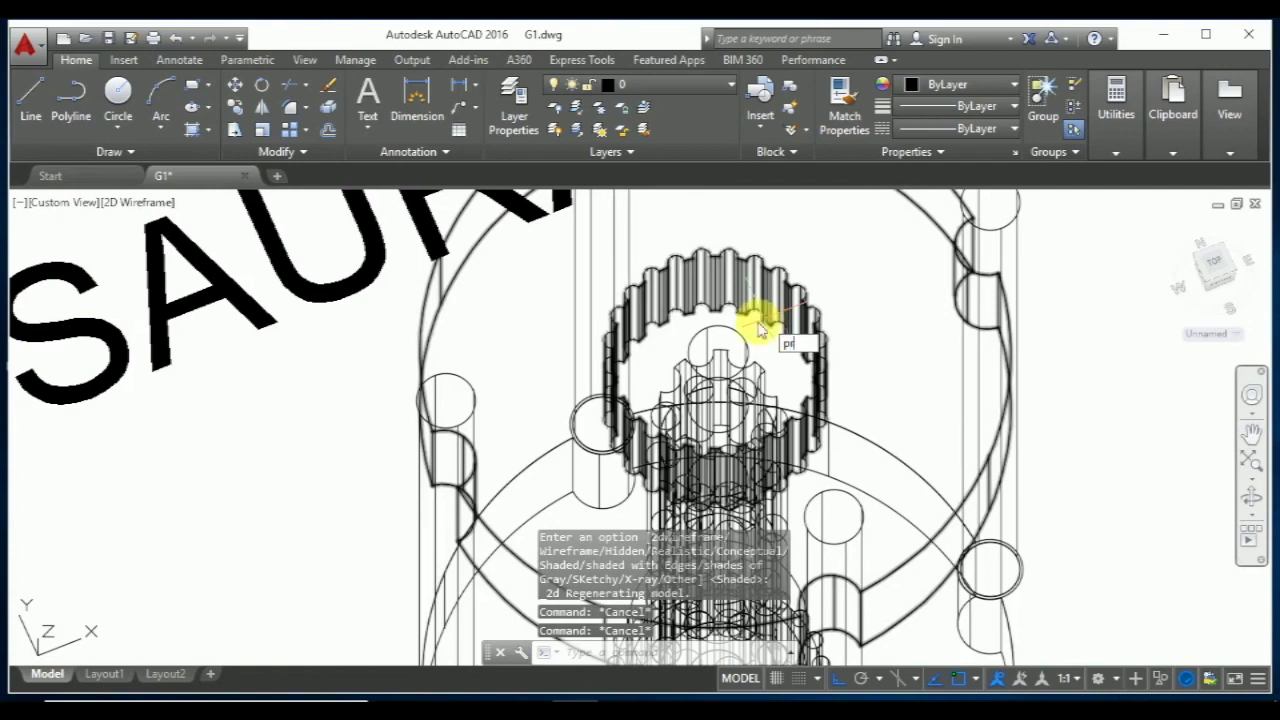
{"action": "type", "text": "esspull"}
{"action": "key", "text": "Return"}
{"action": "scroll", "coordinate": [760, 330], "scroll_direction": "down", "scroll_amount": 3}
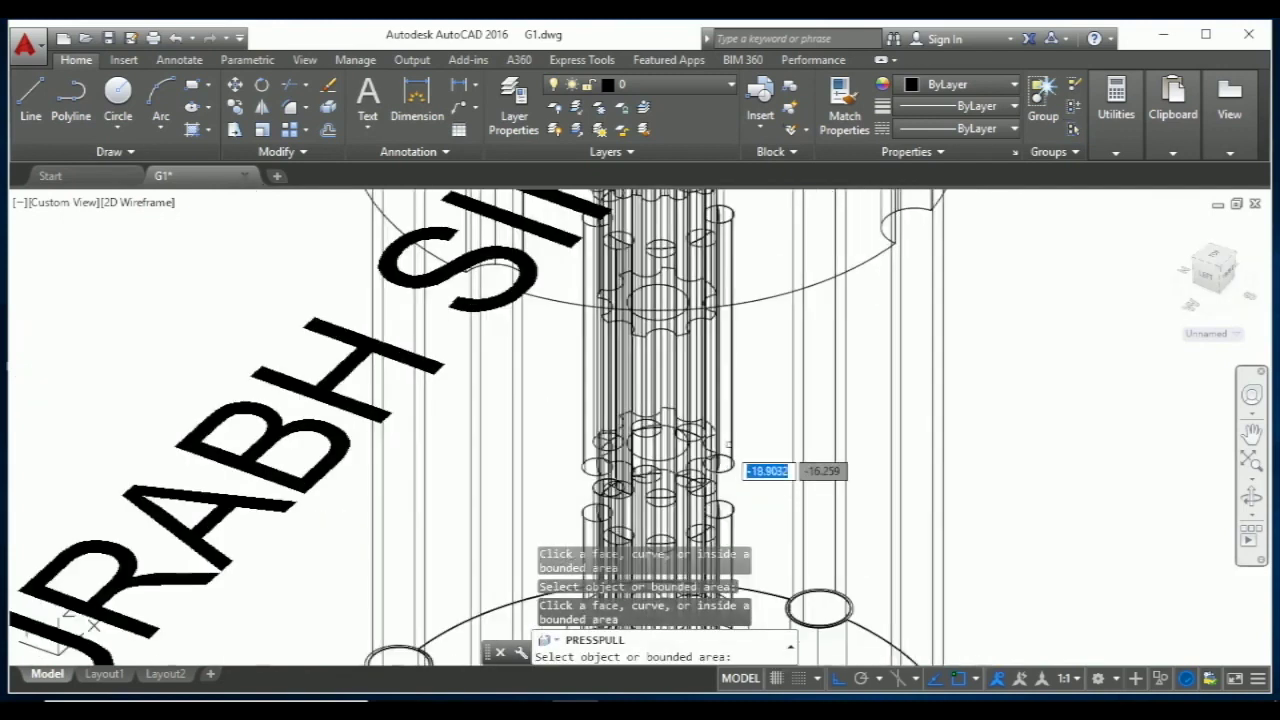
{"action": "scroll", "coordinate": [740, 460], "scroll_direction": "down", "scroll_amount": 4}
{"action": "scroll", "coordinate": [720, 512], "scroll_direction": "up", "scroll_amount": 5}
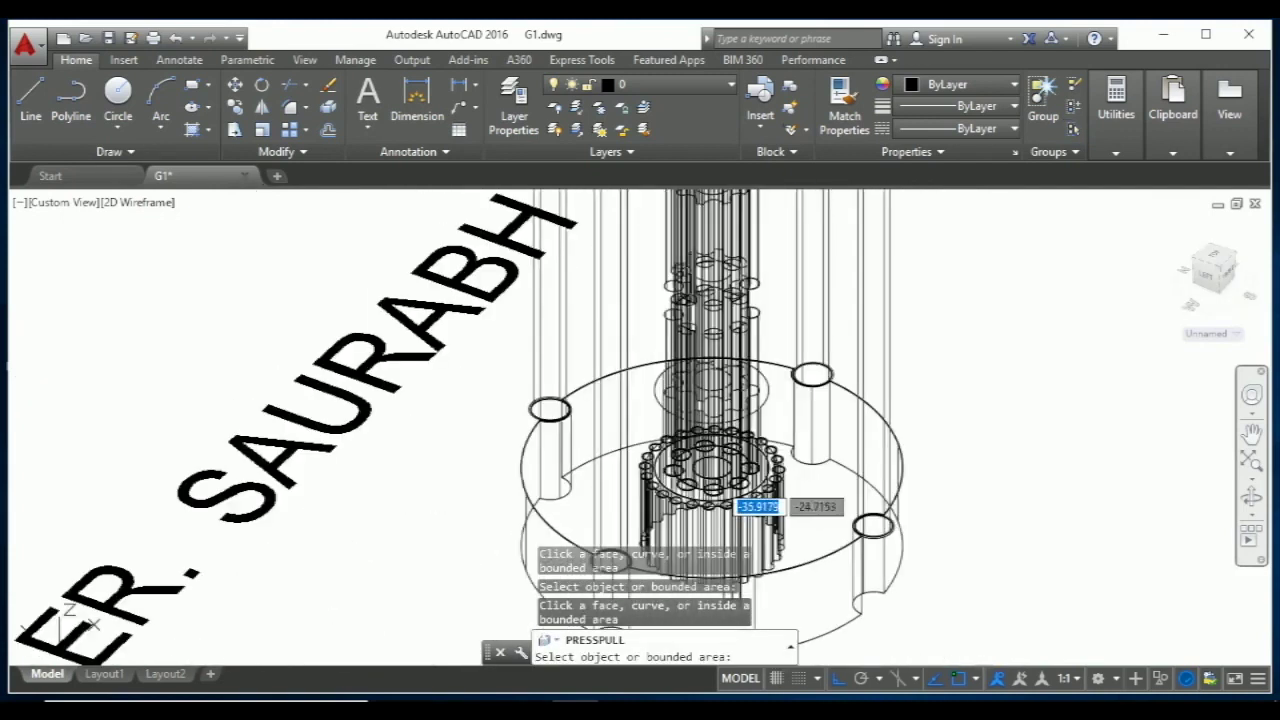
{"action": "scroll", "coordinate": [715, 500], "scroll_direction": "up", "scroll_amount": 2}
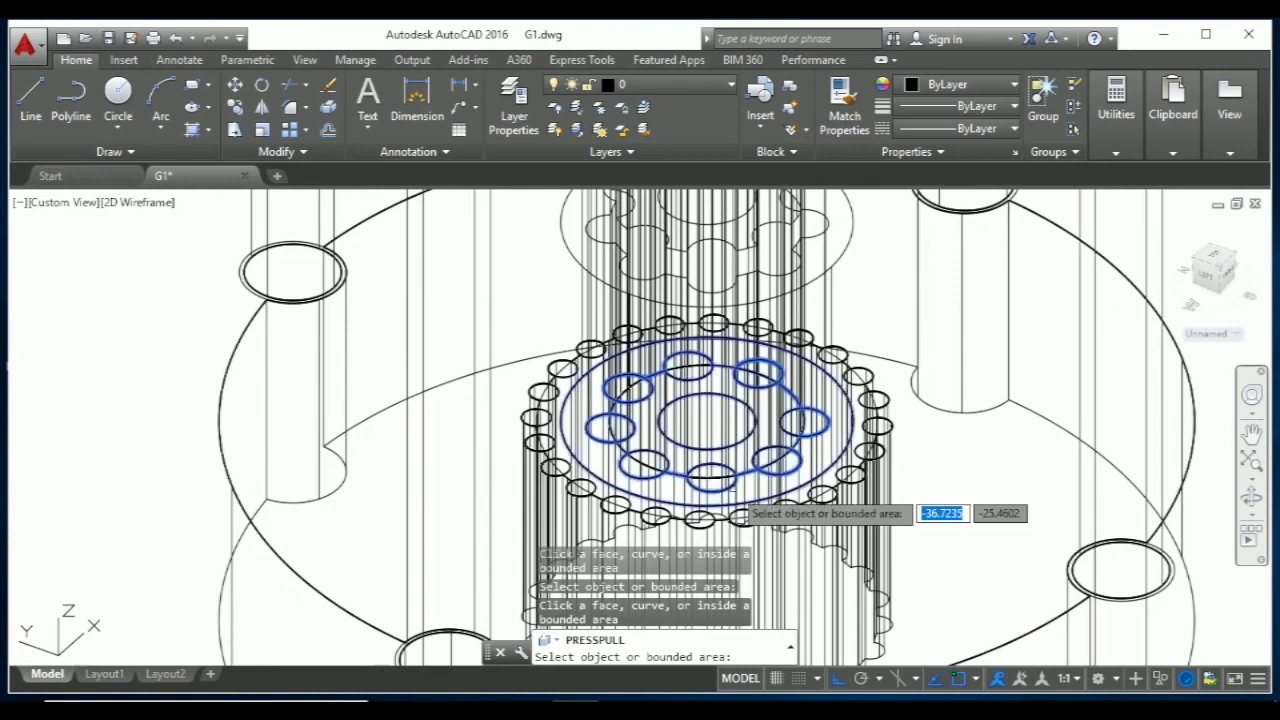
{"action": "scroll", "coordinate": [740, 487], "scroll_direction": "up", "scroll_amount": 2}
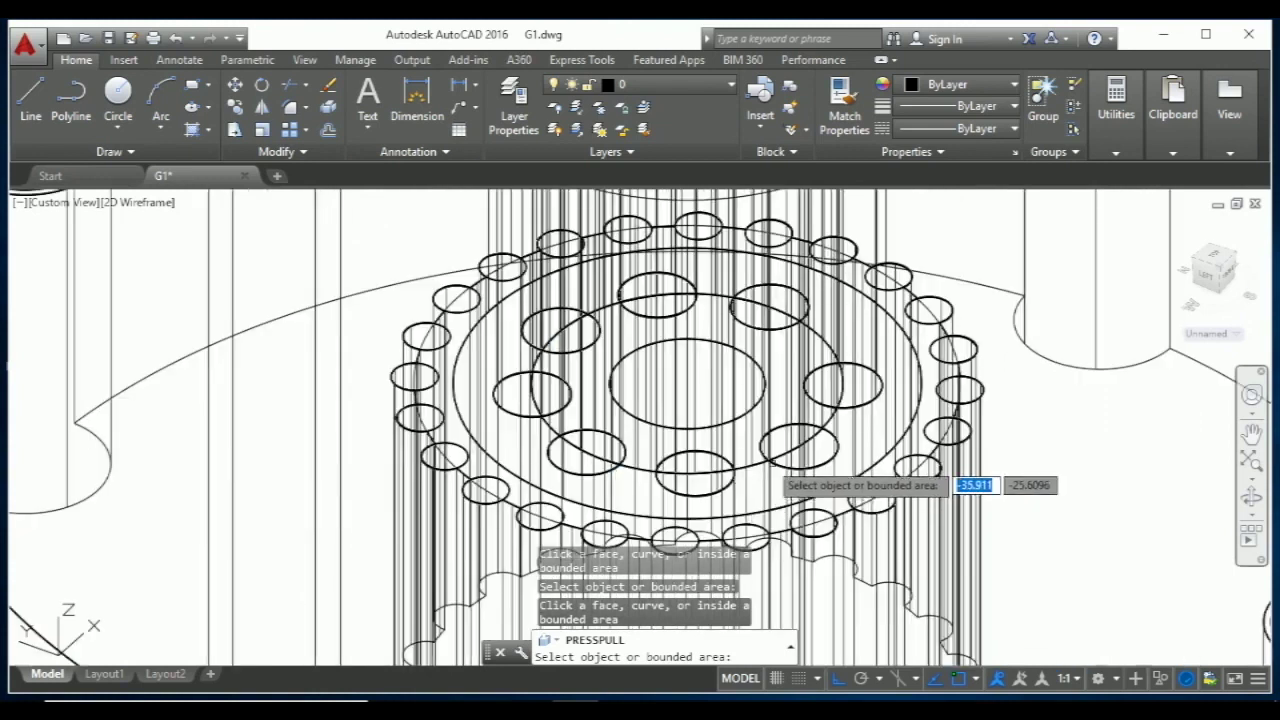
{"action": "scroll", "coordinate": [700, 455], "scroll_direction": "down", "scroll_amount": 2}
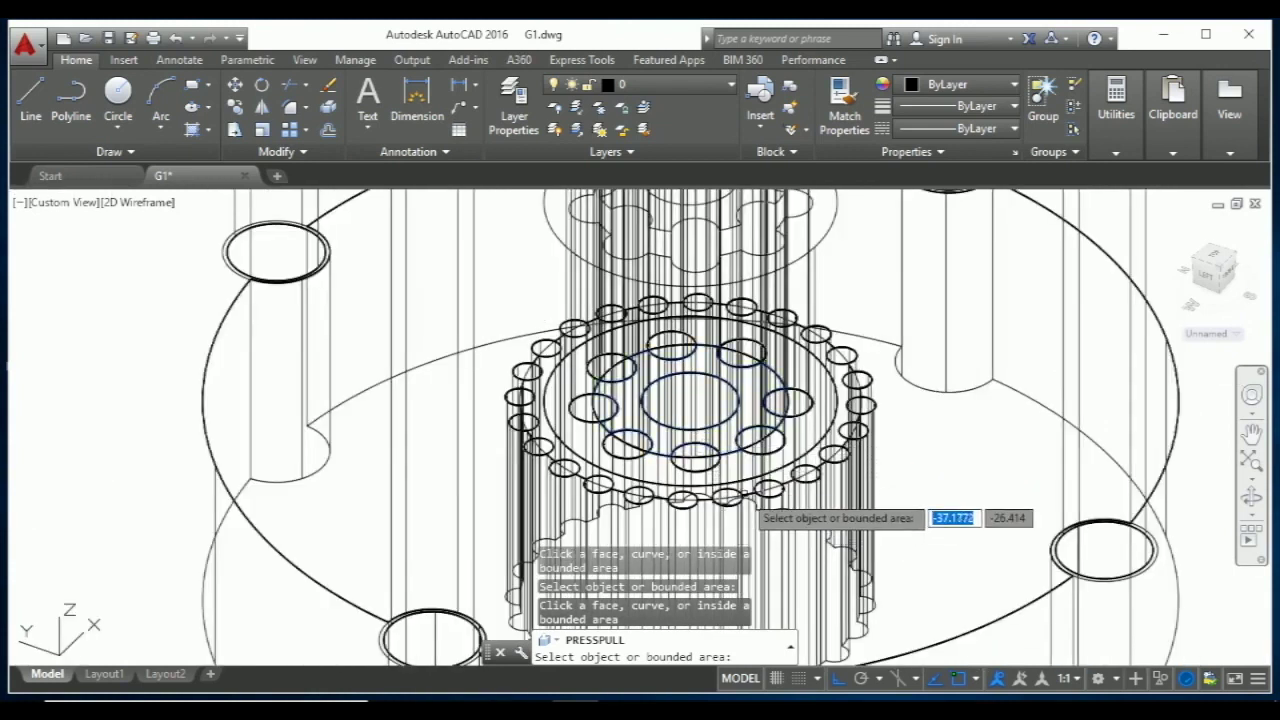